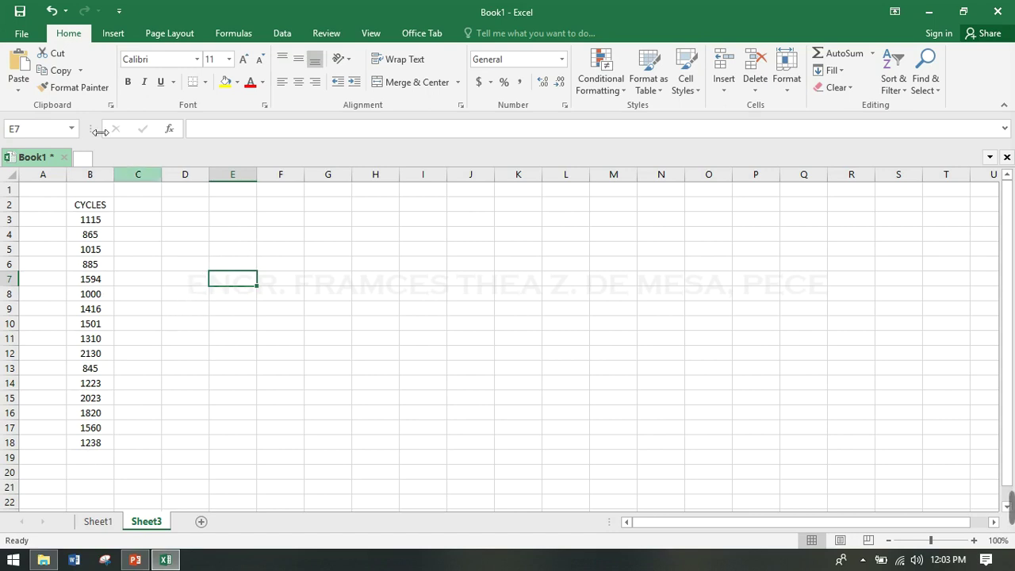
# Step: Enable the Analysis ToolPak in the Excel add-ins options
pyautogui.click(22, 34)
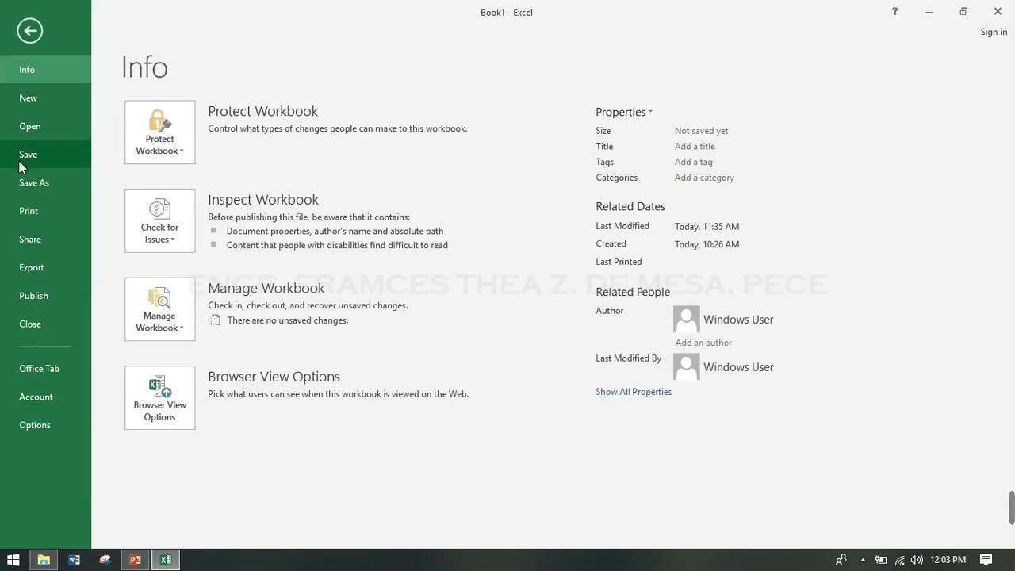
pyautogui.click(35, 426)
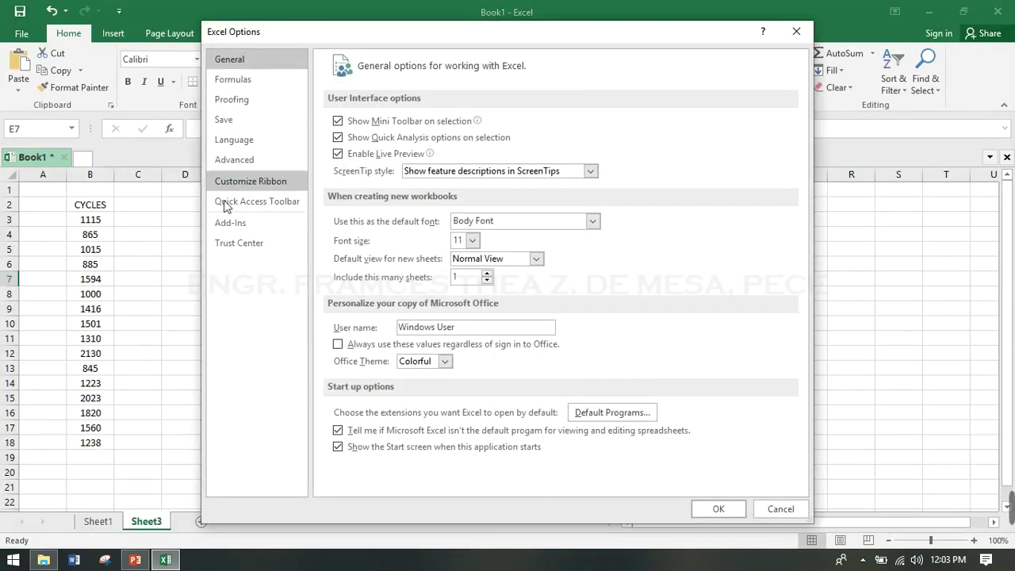
pyautogui.click(227, 230)
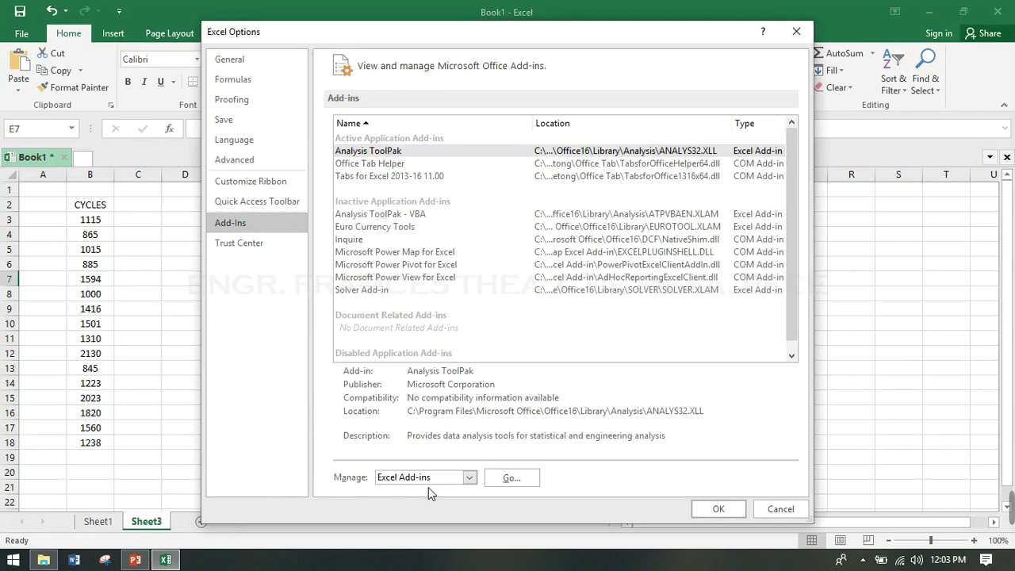
pyautogui.click(510, 484)
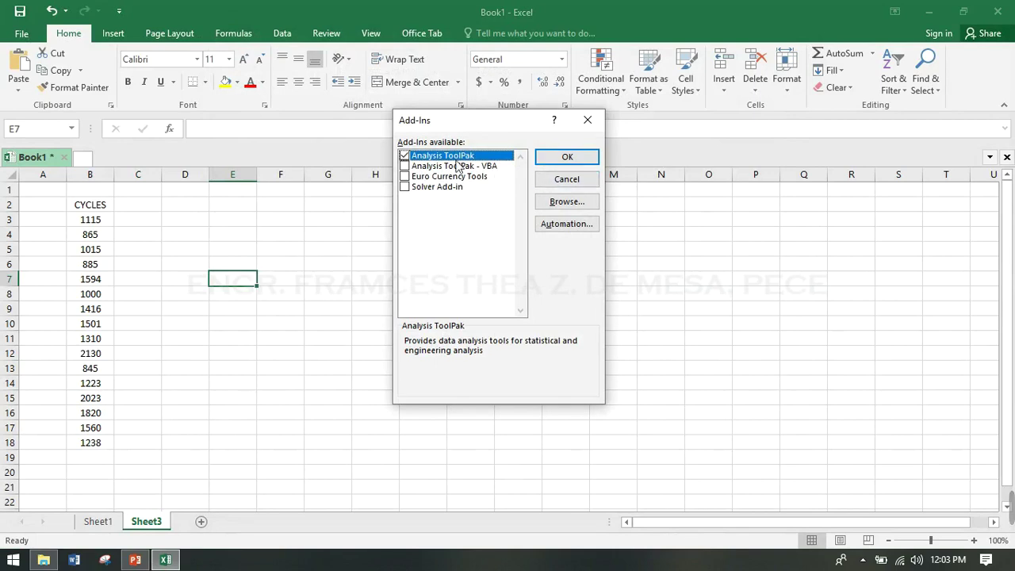
pyautogui.click(405, 156)
pyautogui.click(580, 159)
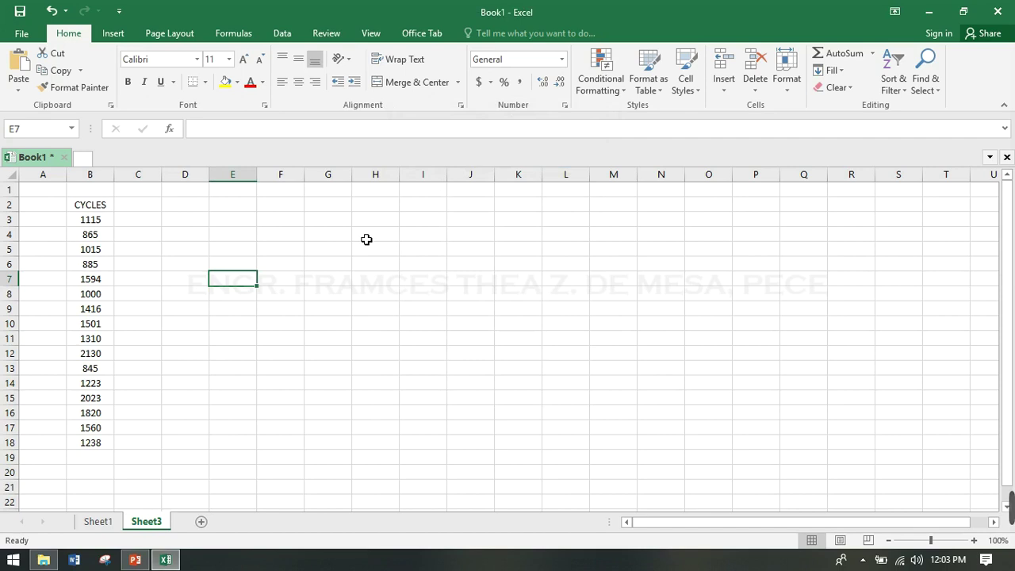
# Step: Start a Descriptive Statistics analysis with the whole of column B as the input range
pyautogui.click(283, 33)
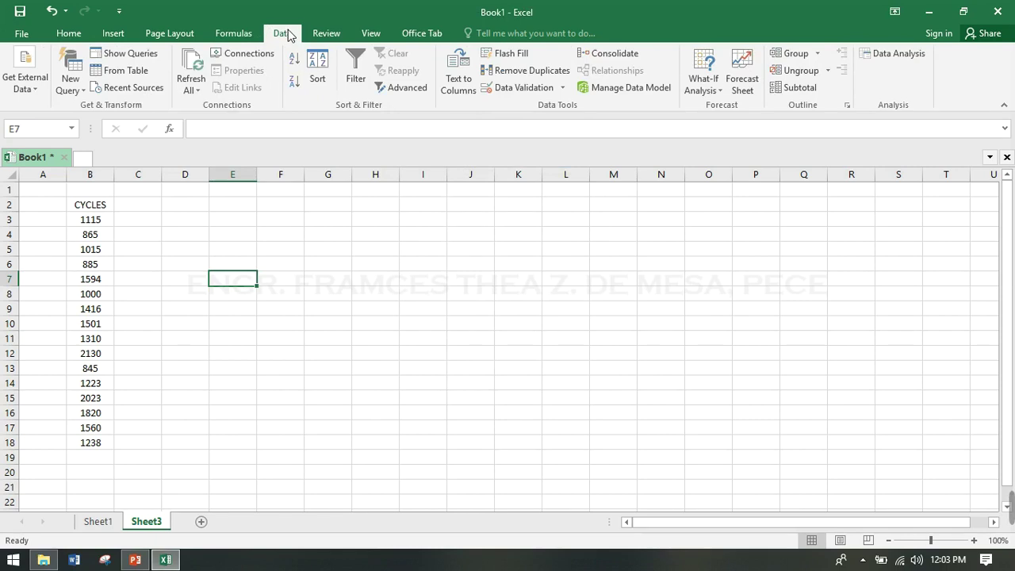
pyautogui.click(869, 53)
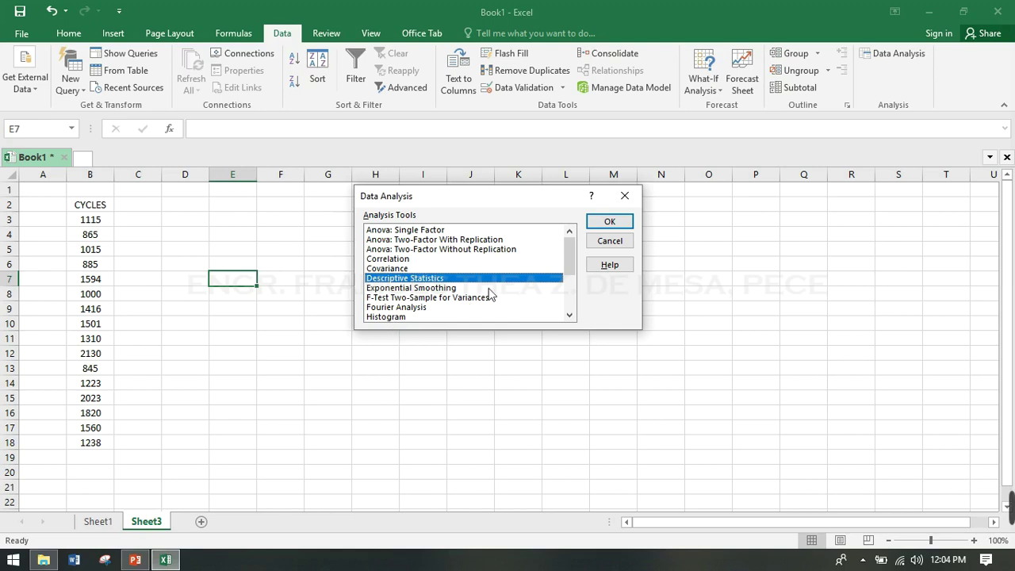
pyautogui.click(608, 223)
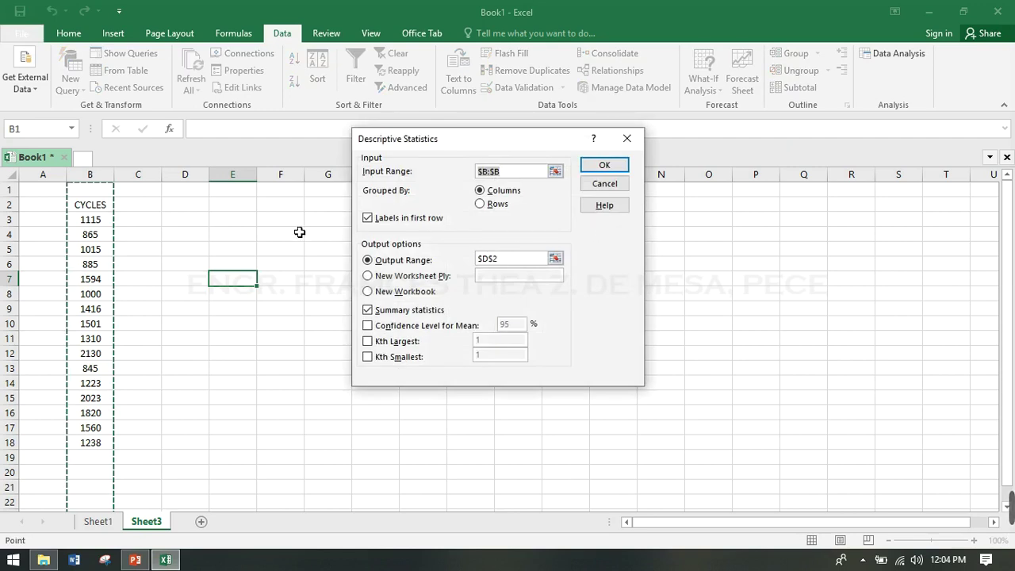
pyautogui.click(91, 176)
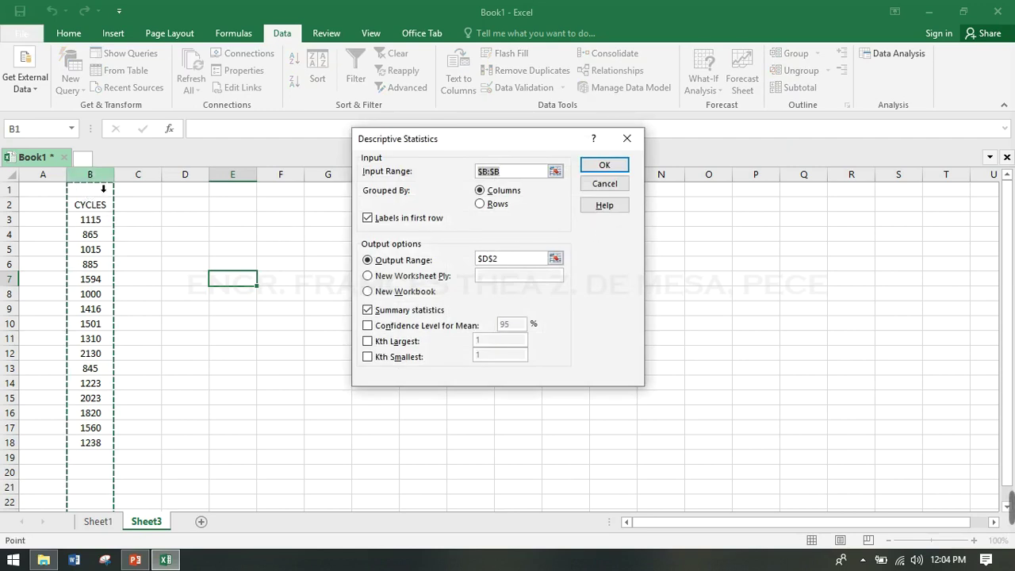
pyautogui.click(508, 174)
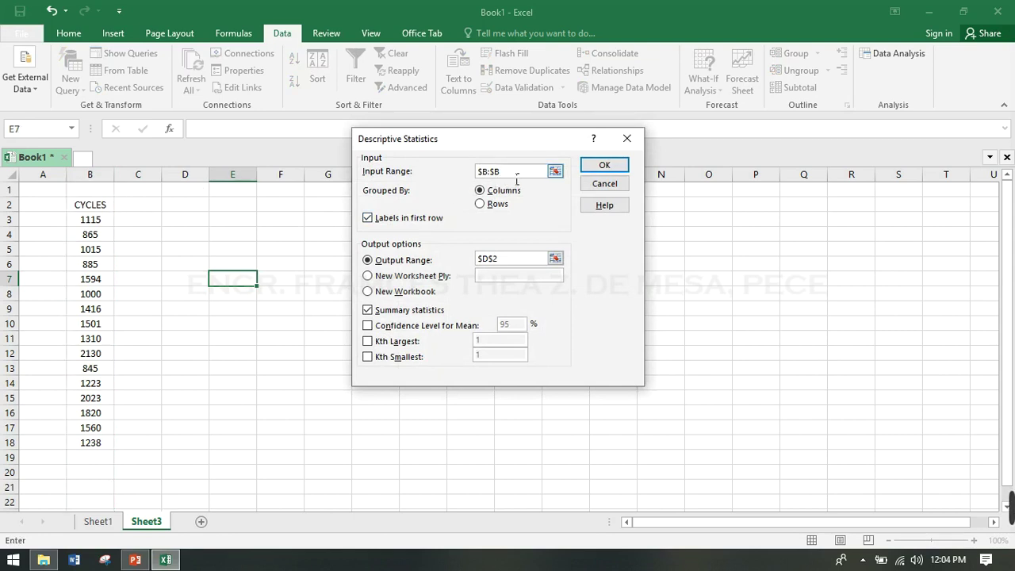
pyautogui.moveTo(508, 176); pyautogui.dragTo(463, 176)
pyautogui.press('BackSpace')
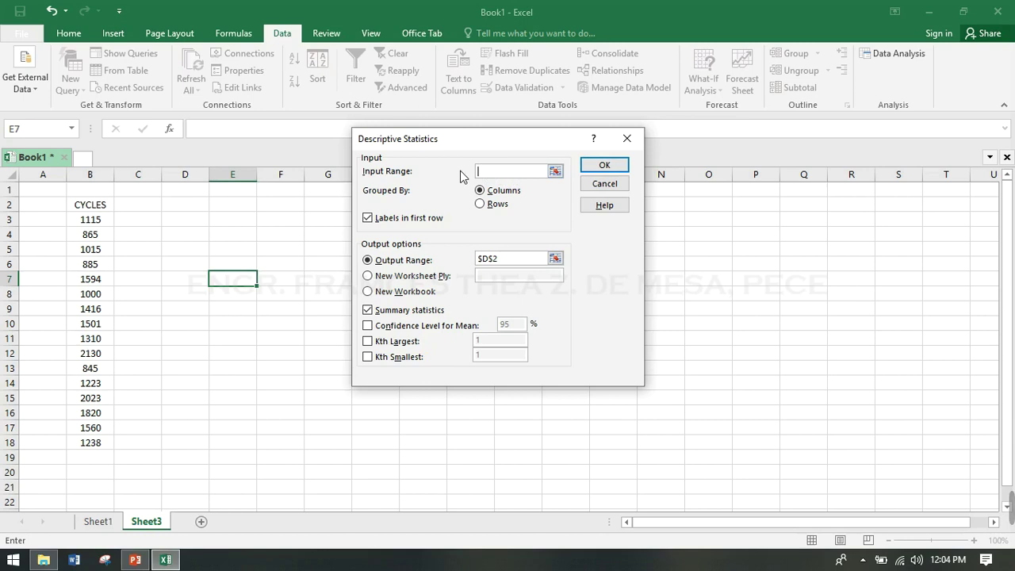
pyautogui.click(100, 180)
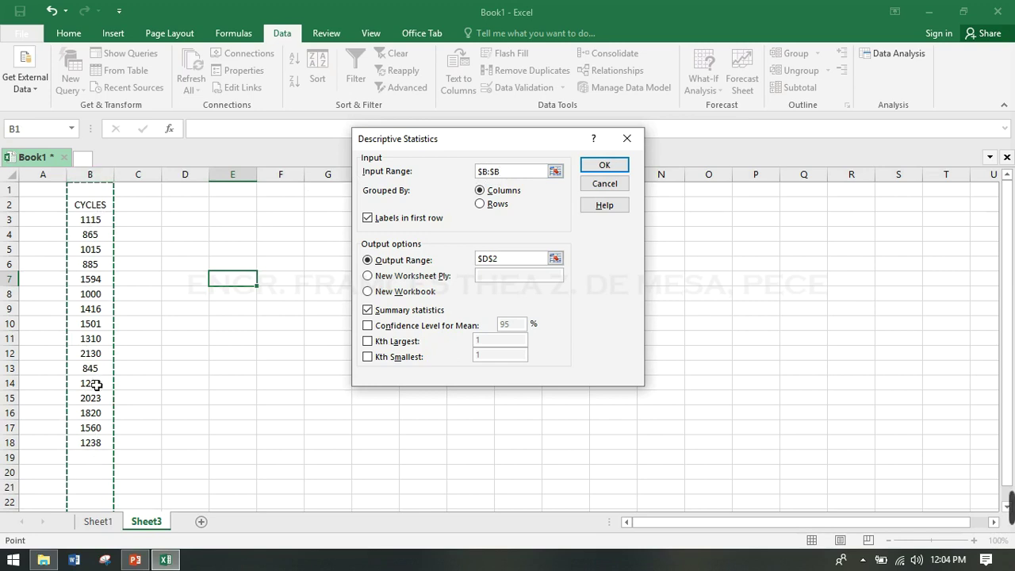
# Step: Keep the labels-in-first-row option enabled and set the output range to cell D2
pyautogui.click(368, 219)
pyautogui.click(368, 219)
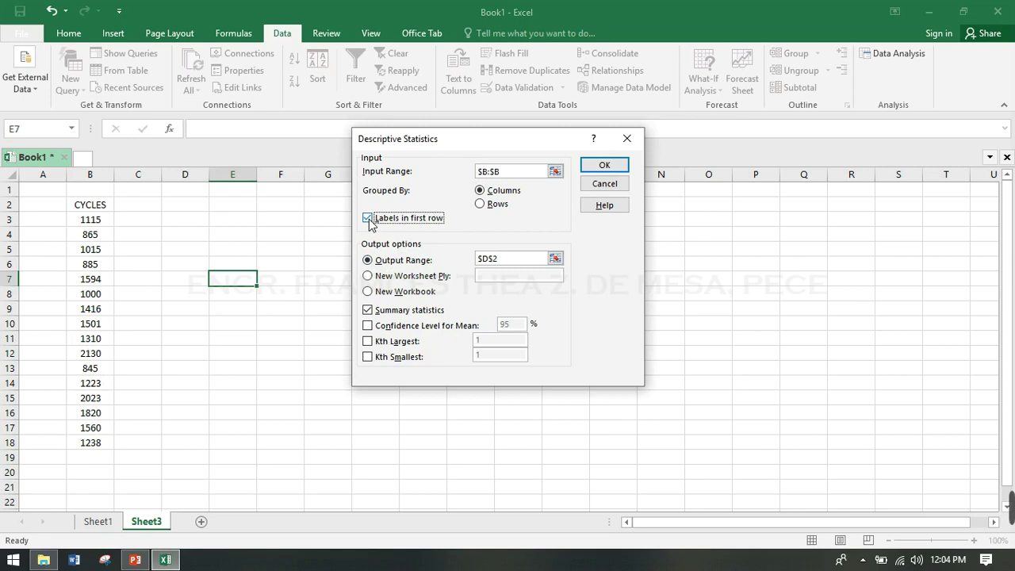
pyautogui.click(520, 264)
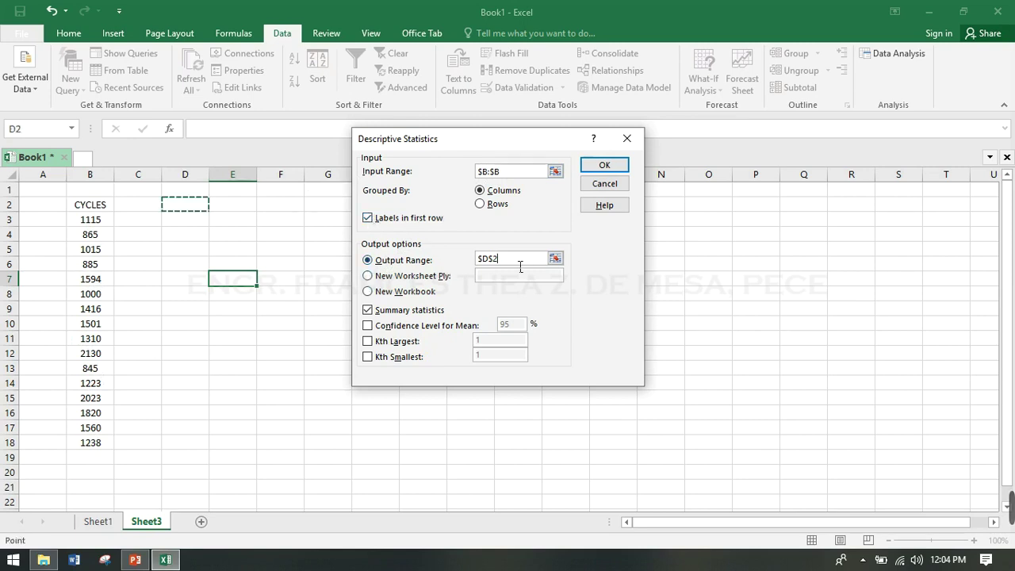
pyautogui.press('BackSpace')
pyautogui.press('BackSpace')
pyautogui.press('BackSpace')
pyautogui.press('BackSpace')
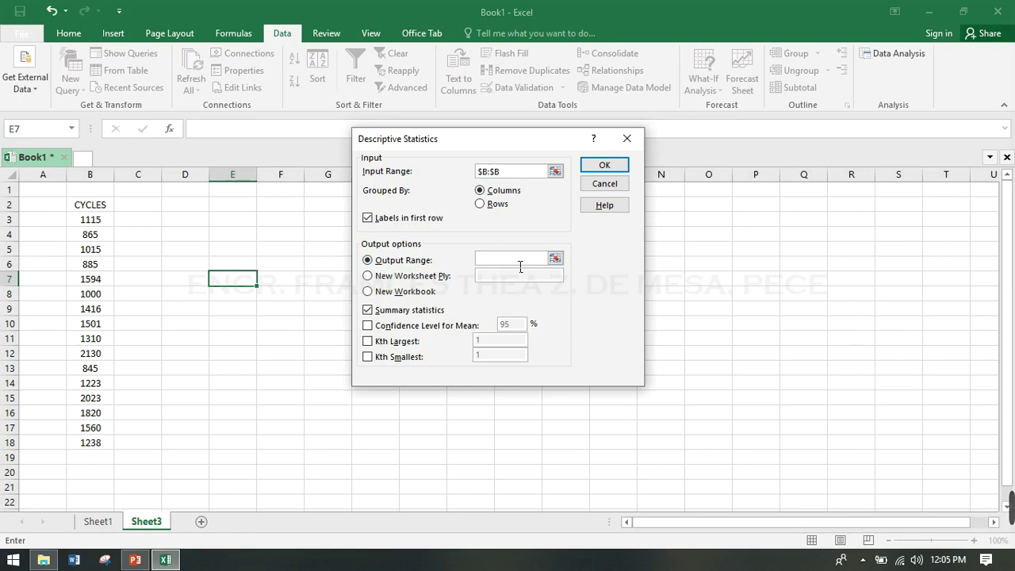
pyautogui.click(190, 209)
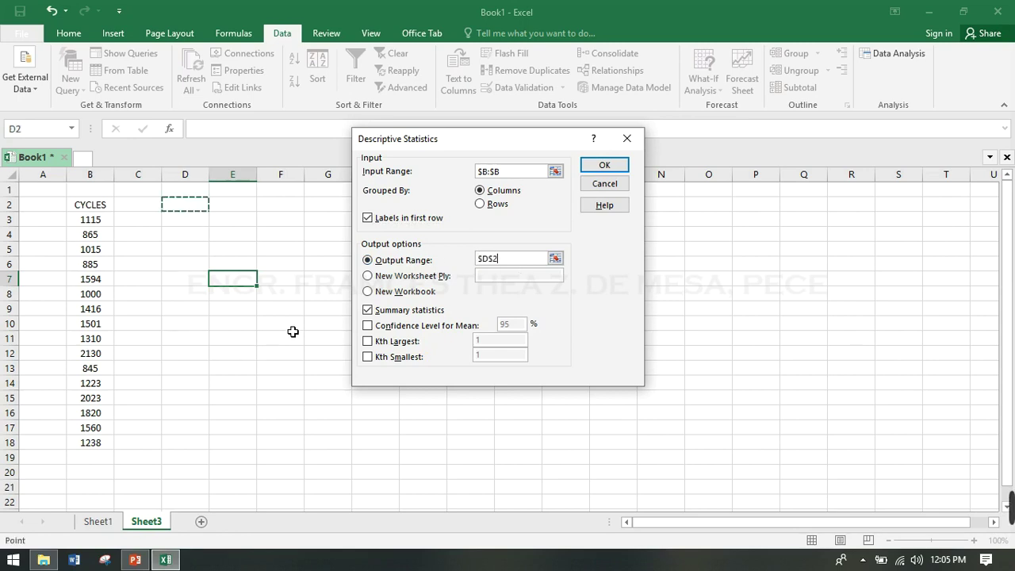
# Step: Try to run the analysis on column B with summary statistics only, leaving the confidence level for the mean off
pyautogui.click(368, 326)
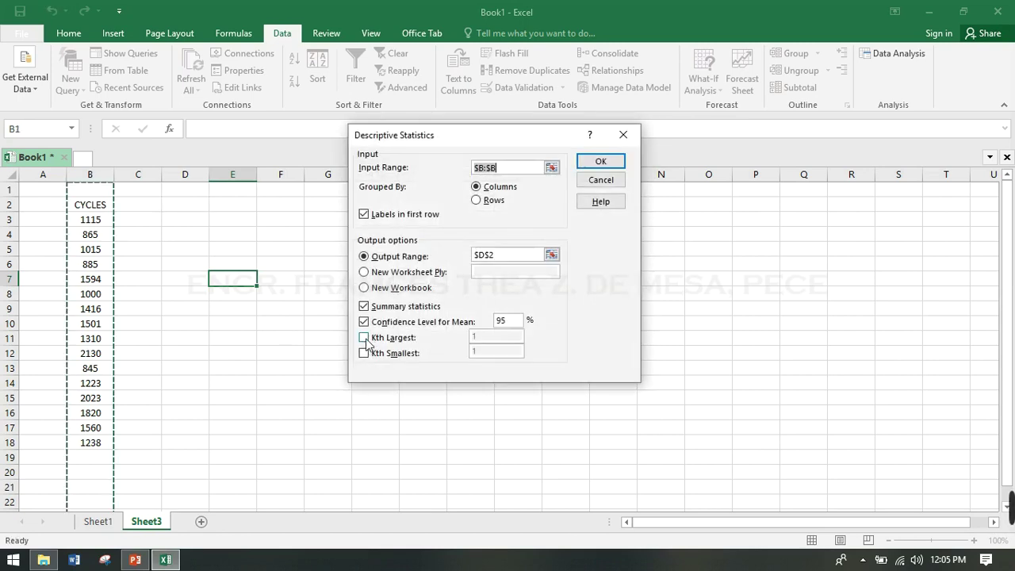
pyautogui.click(364, 322)
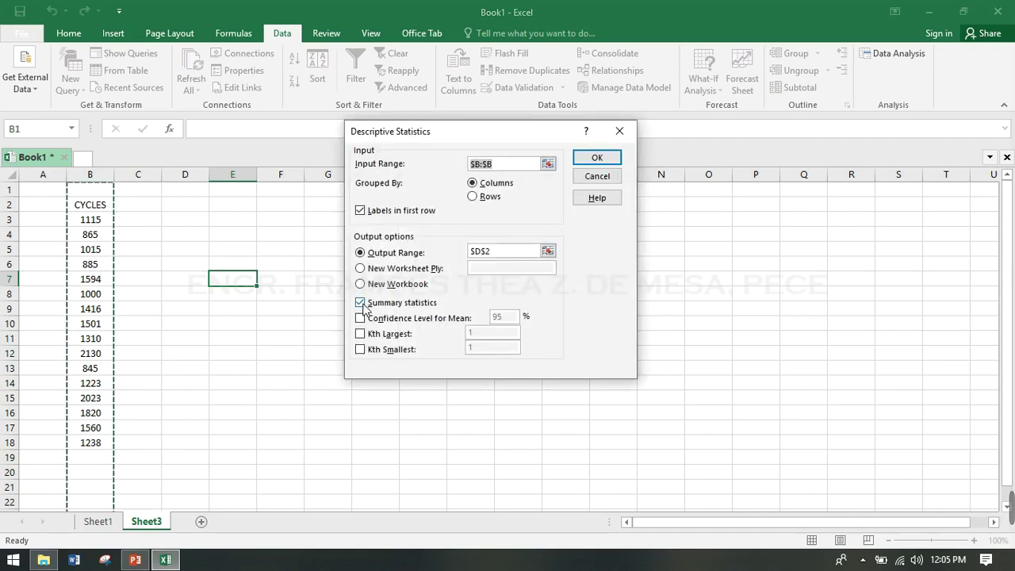
pyautogui.click(598, 160)
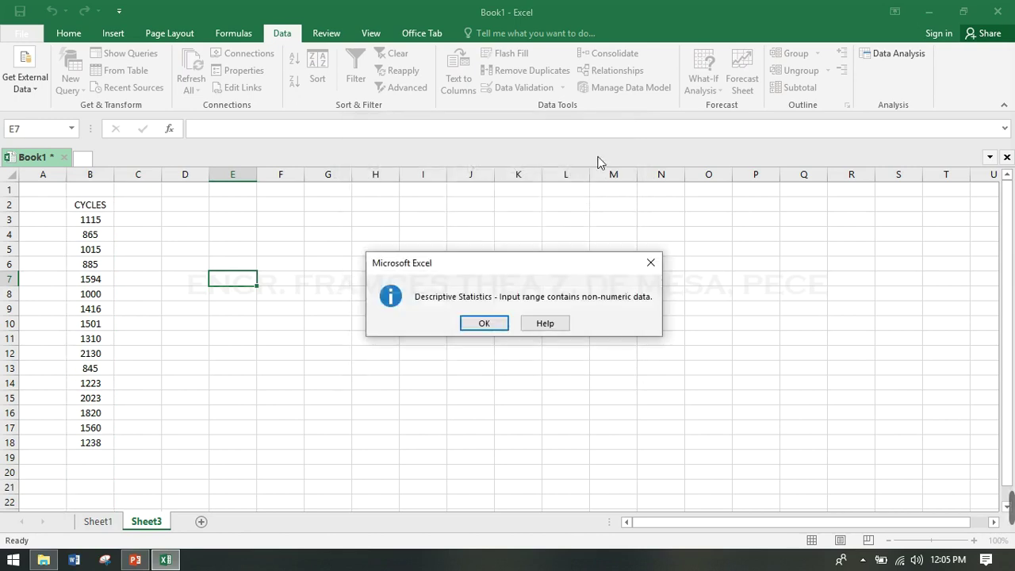
pyautogui.click(485, 324)
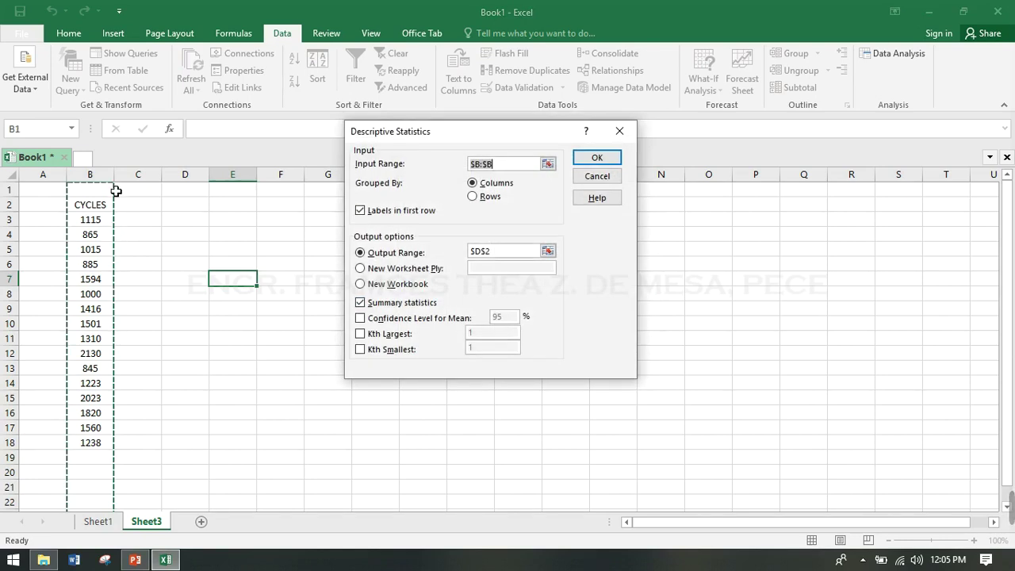
# Step: Replace the input range with the numeric cells B3 to B18 of the CYCLES column
pyautogui.click(98, 226)
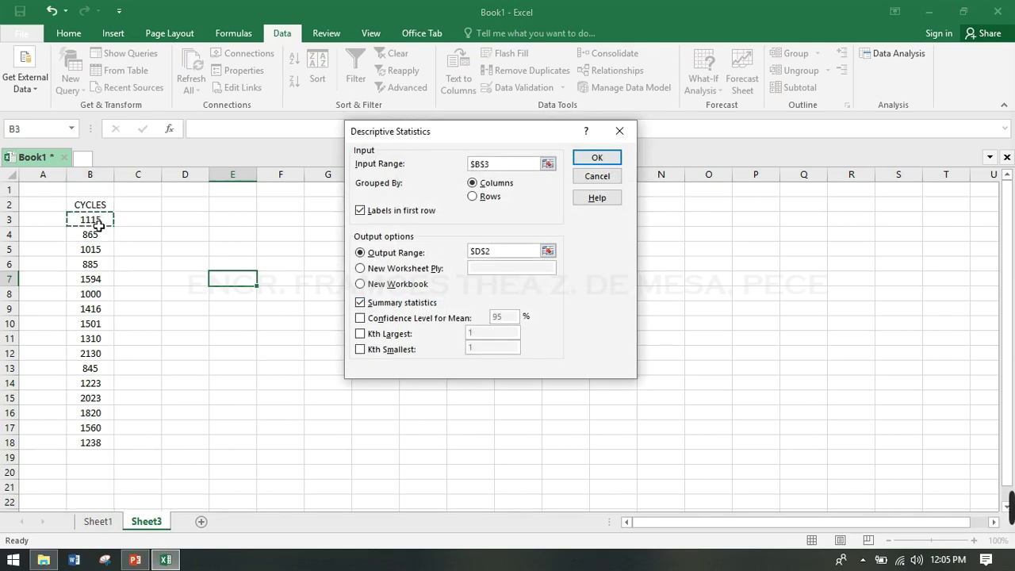
pyautogui.moveTo(506, 163); pyautogui.dragTo(447, 162)
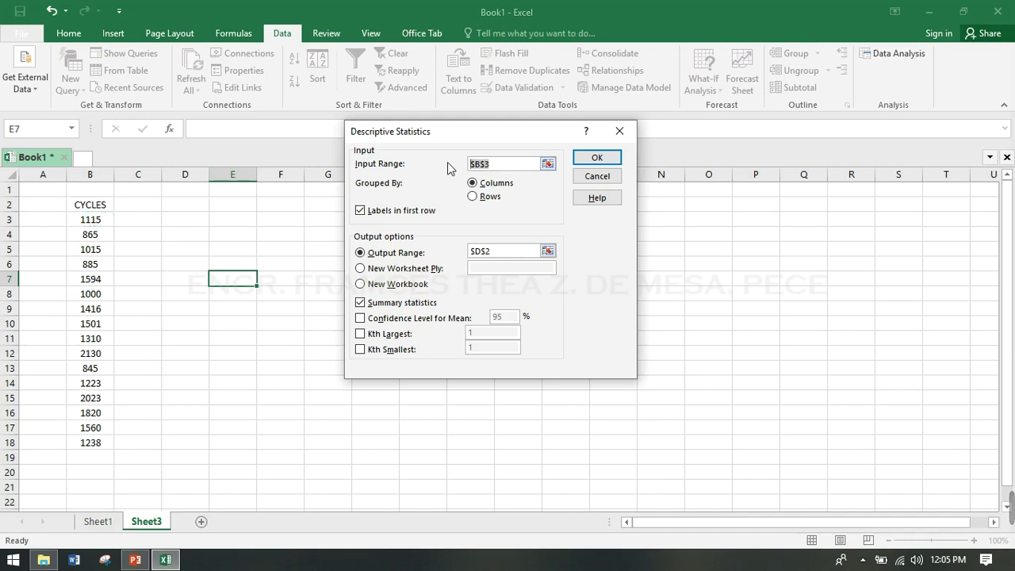
pyautogui.press('BackSpace')
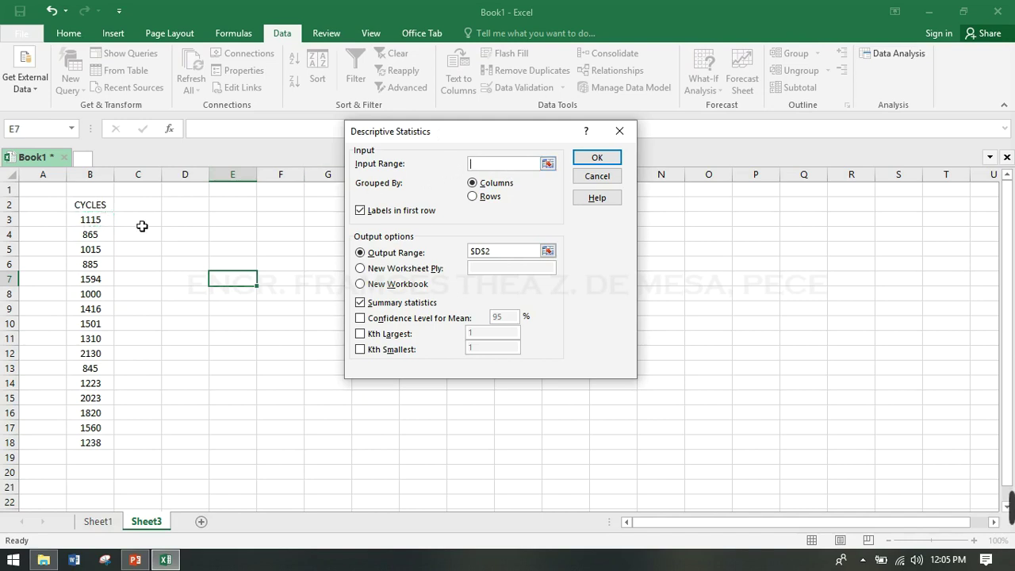
pyautogui.click(99, 228)
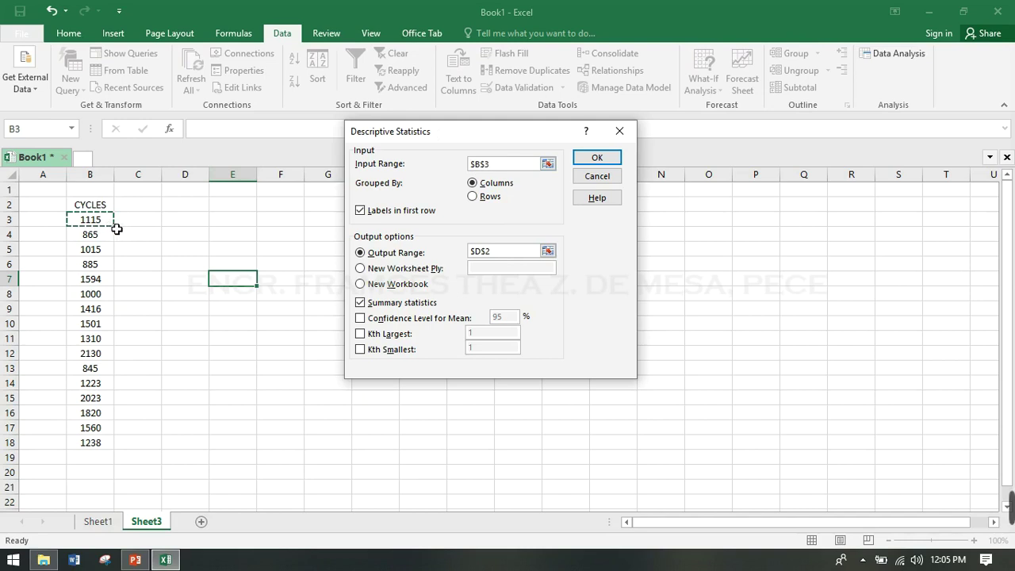
pyautogui.keyDown('shift'); pyautogui.click(117, 229); pyautogui.keyUp('shift')
pyautogui.press('BackSpace')
pyautogui.press('BackSpace')
pyautogui.press('BackSpace')
pyautogui.press('BackSpace')
pyautogui.click(99, 227)
pyautogui.moveTo(106, 220); pyautogui.dragTo(95, 450)
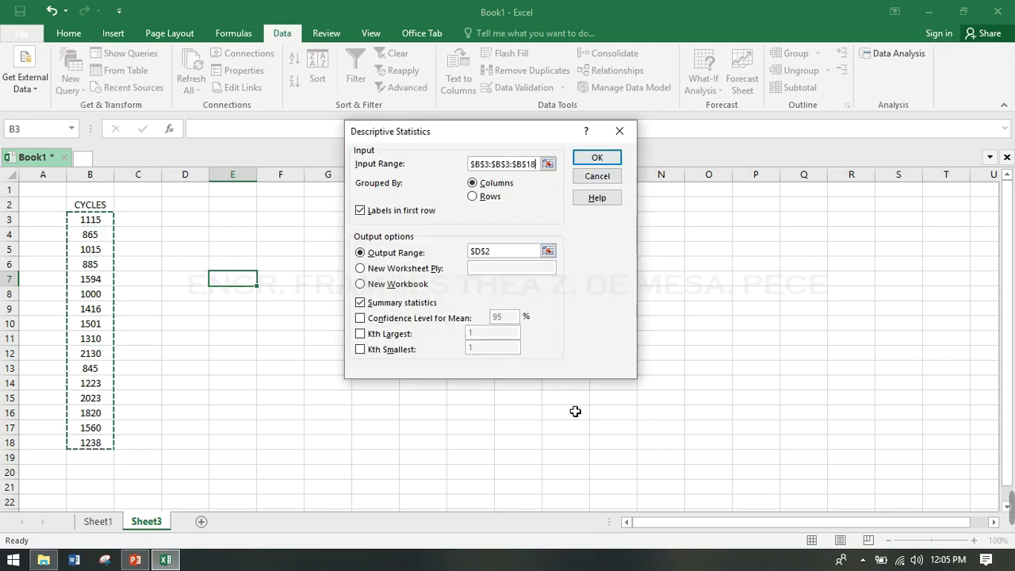
# Step: Remove the duplicated cell reference from the input range, leaving $B$3:$B$18
pyautogui.click(520, 171)
pyautogui.press('BackSpace')
pyautogui.press('BackSpace')
pyautogui.press('BackSpace')
pyautogui.press('BackSpace')
pyautogui.press('BackSpace')
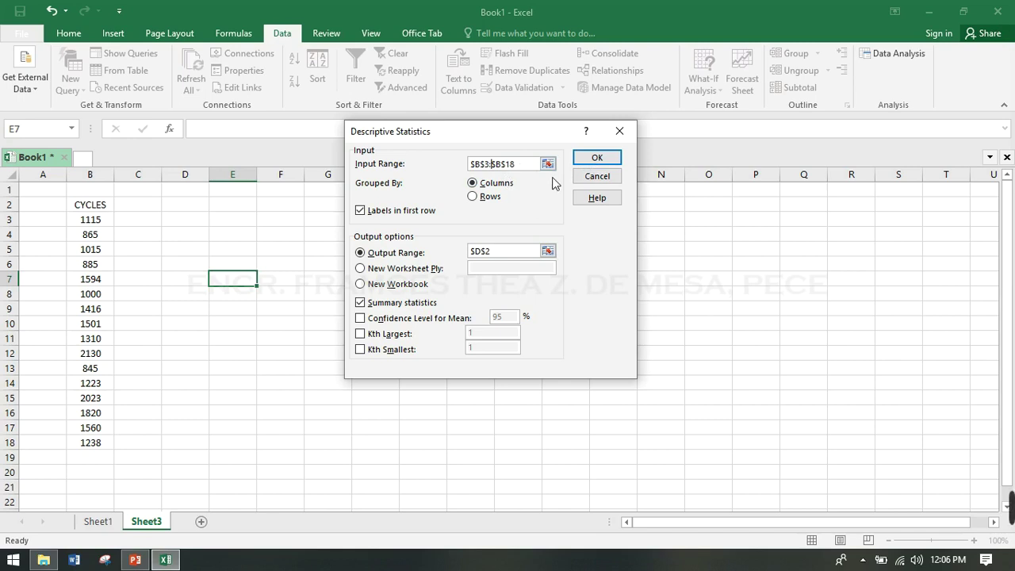
# Step: Generate the summary statistics table and widen columns D and E to fit its labels and values
pyautogui.click(602, 158)
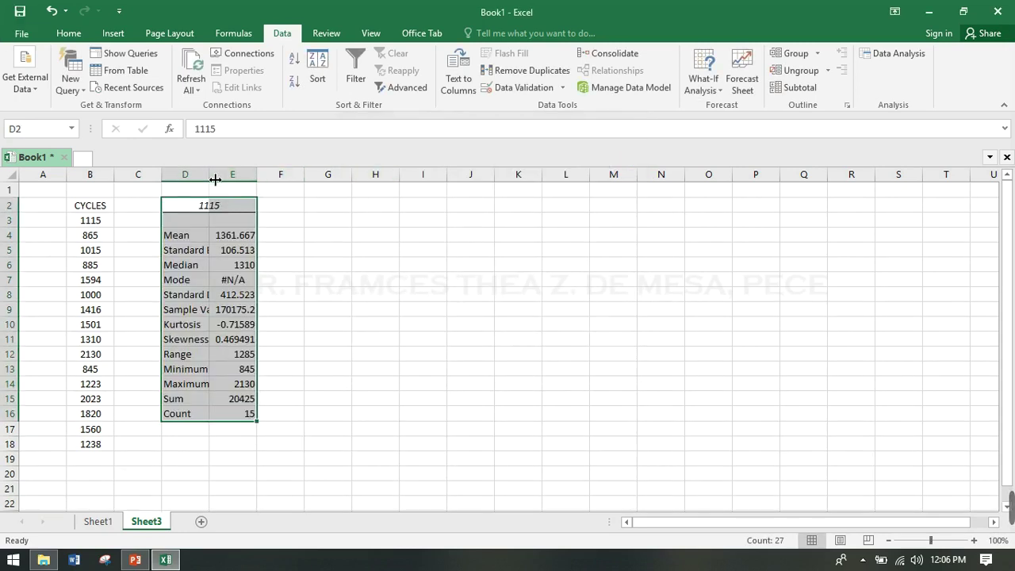
pyautogui.moveTo(215, 180); pyautogui.dragTo(370, 181)
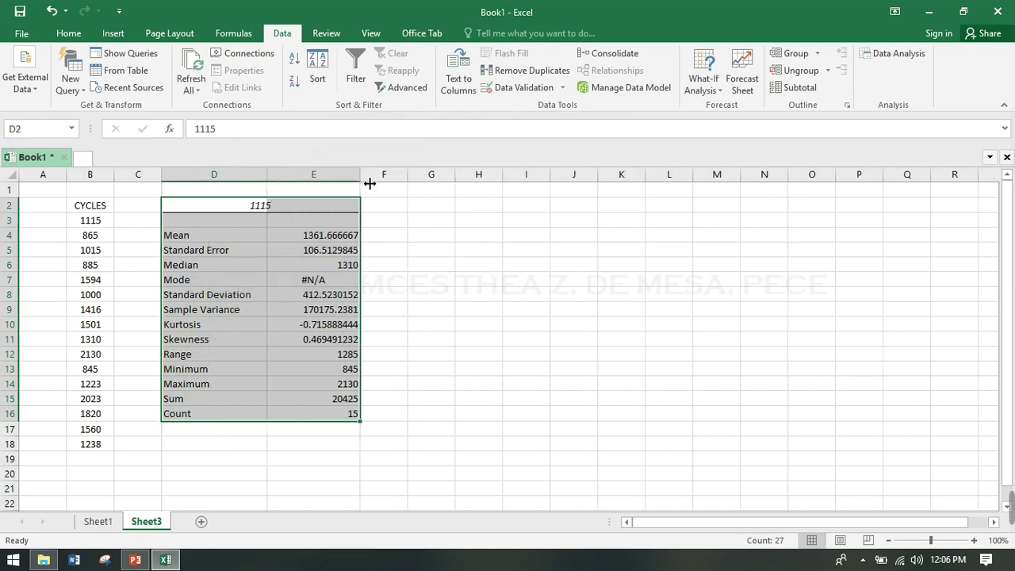
pyautogui.click(257, 208)
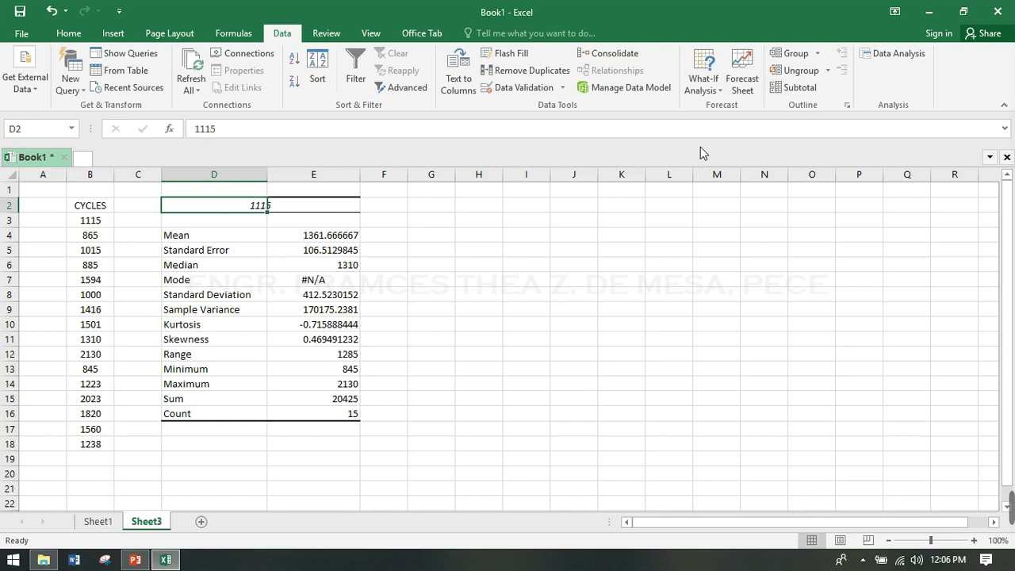
# Step: Rerun Descriptive Statistics with the input range $B$2:$B$18, overwriting the existing output table at D2
pyautogui.click(898, 53)
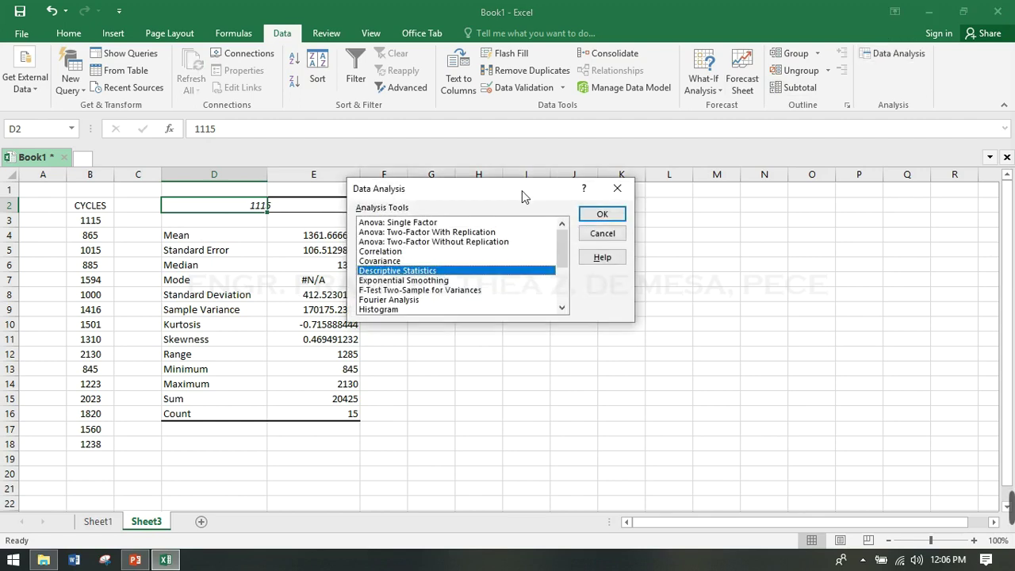
pyautogui.click(609, 216)
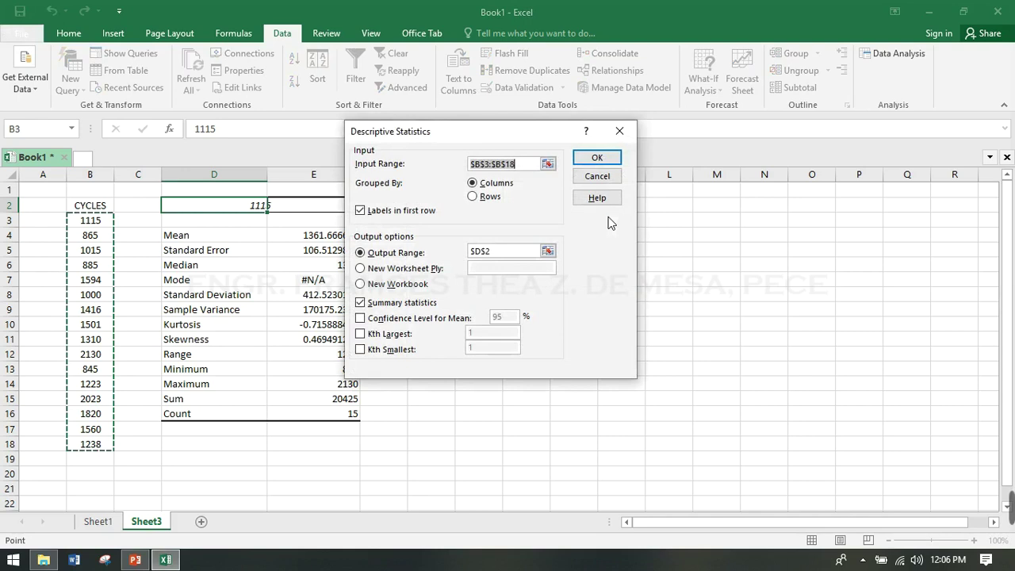
pyautogui.click(97, 205)
pyautogui.moveTo(111, 208); pyautogui.dragTo(102, 446)
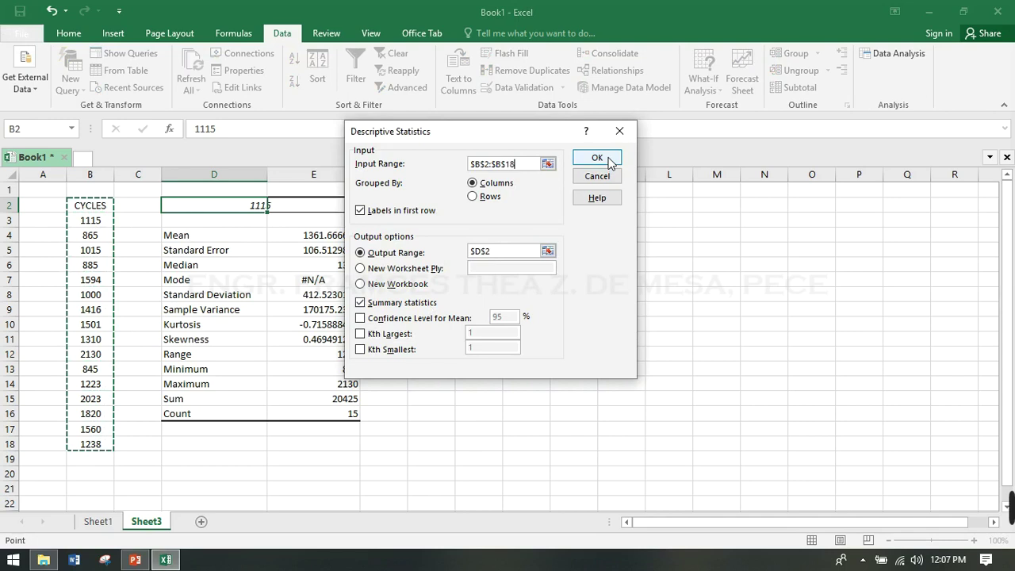
pyautogui.click(596, 158)
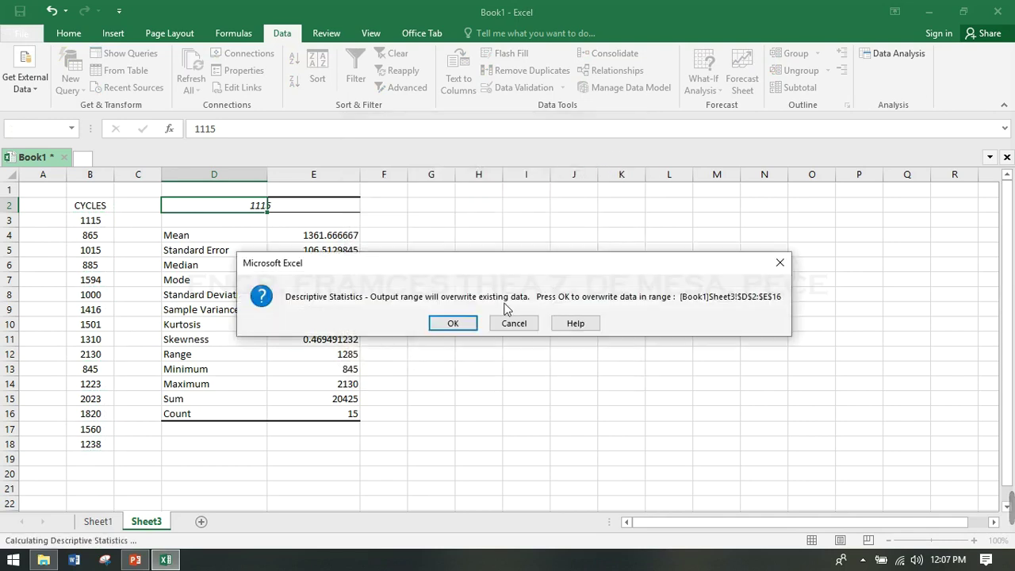
pyautogui.click(457, 324)
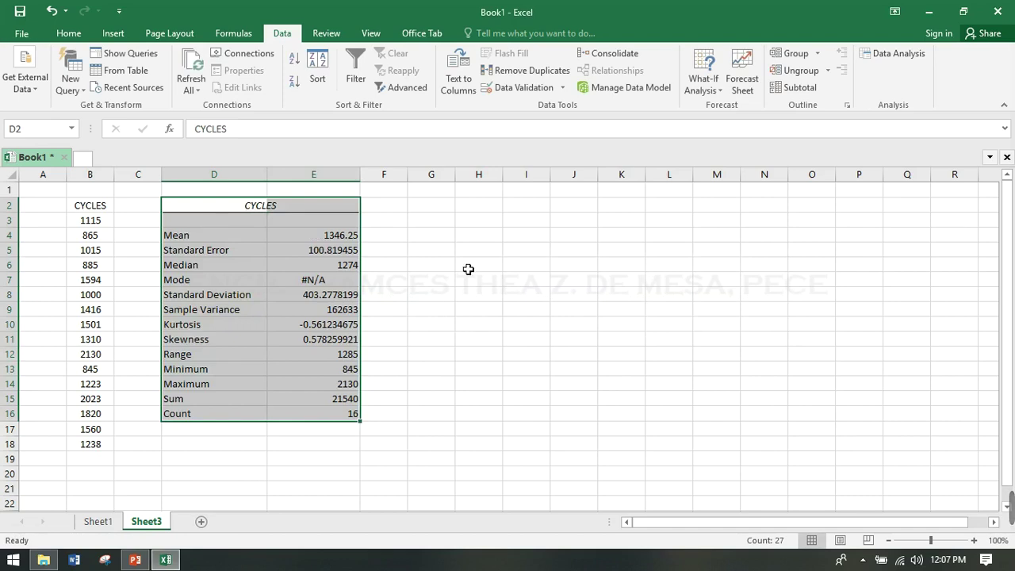
pyautogui.click(514, 269)
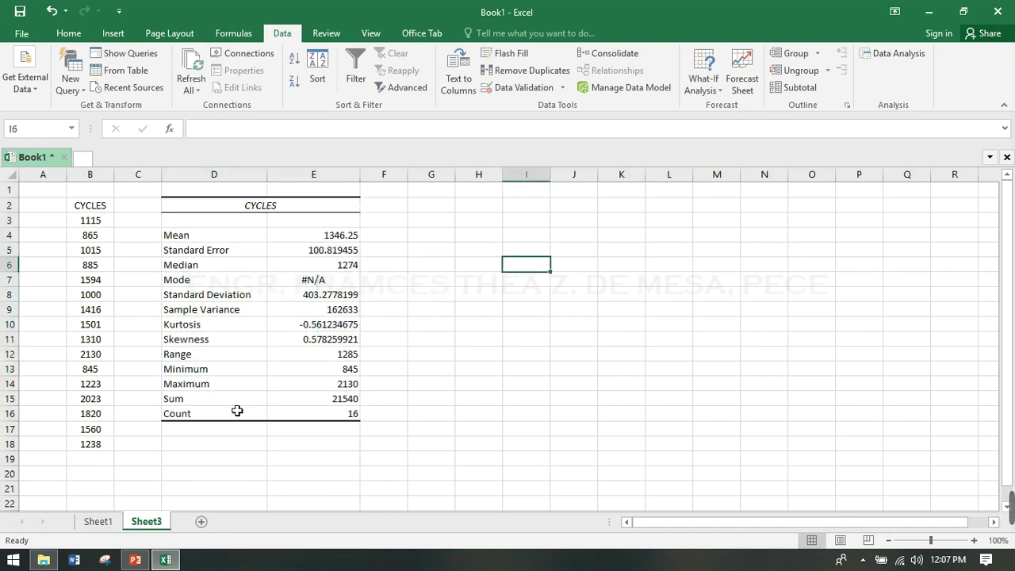
# Step: Review the summary statistics in column E from the Count row up to the Median row
pyautogui.click(353, 414)
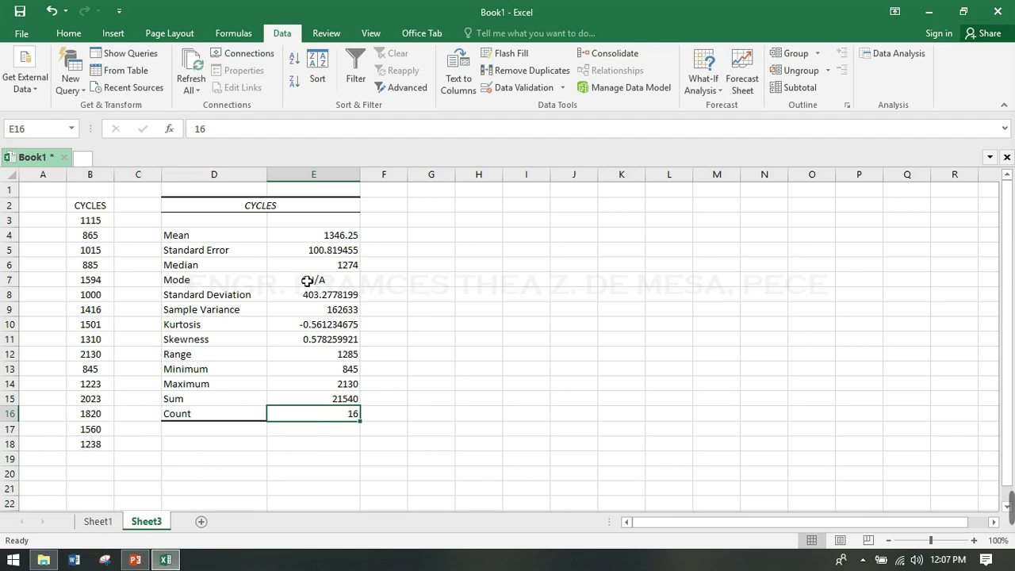
pyautogui.press('Up')
pyautogui.press('Up')
pyautogui.press('Up')
pyautogui.press('Up')
pyautogui.press('Up')
pyautogui.press('Up')
pyautogui.press('Up')
pyautogui.press('Up')
pyautogui.press('Up')
pyautogui.press('Up')
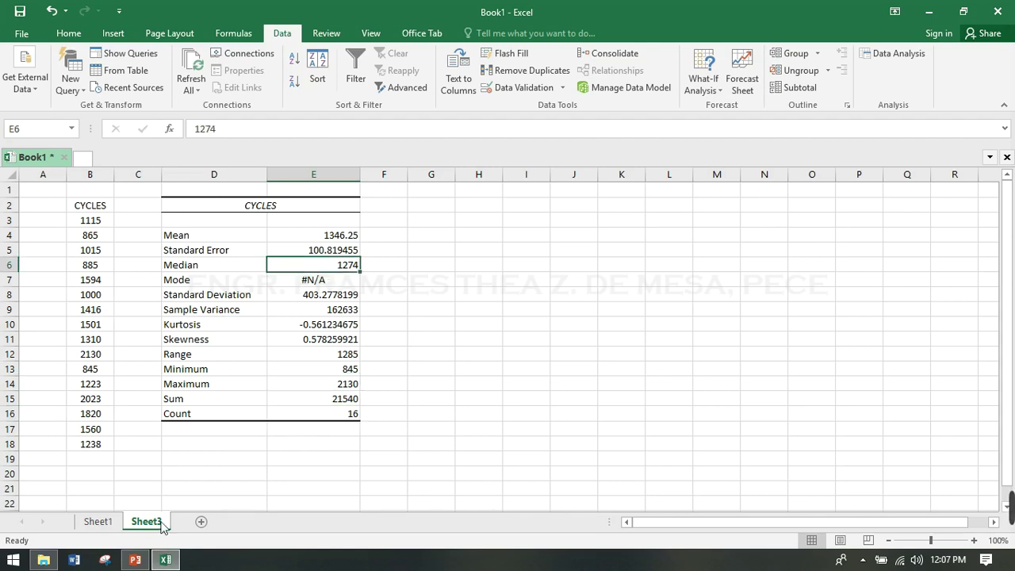
# Step: Switch to the PowerPoint presentation to compare the sample problem's worked median with the summary table, and return to Excel
pyautogui.click(135, 559)
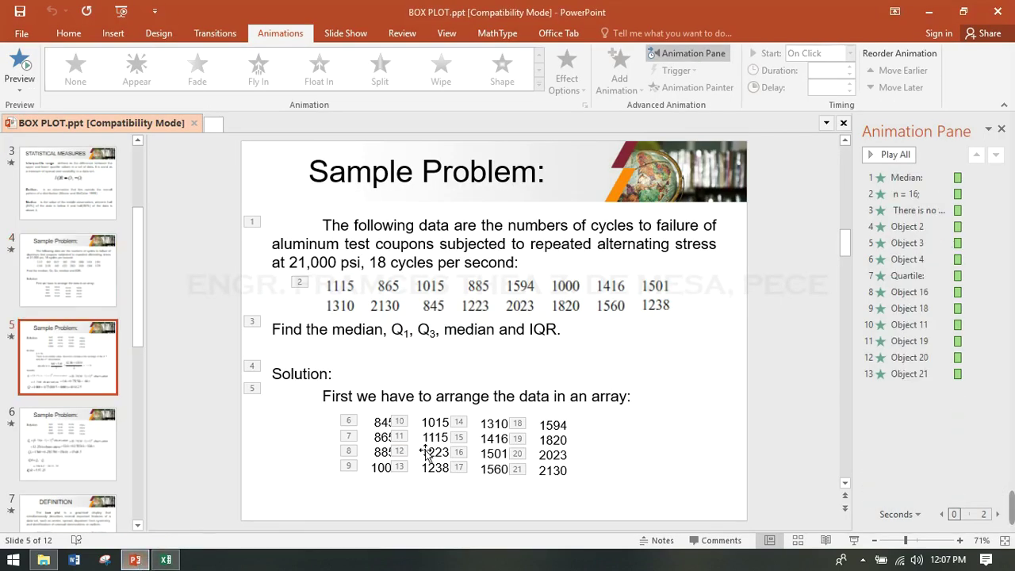
pyautogui.scroll(-3, 426, 454)
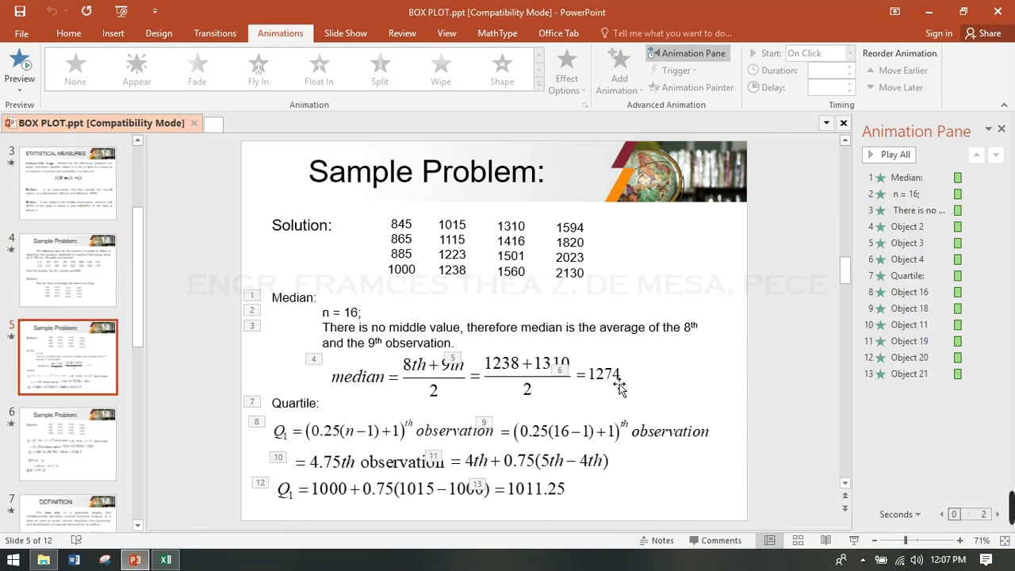
pyautogui.click(166, 559)
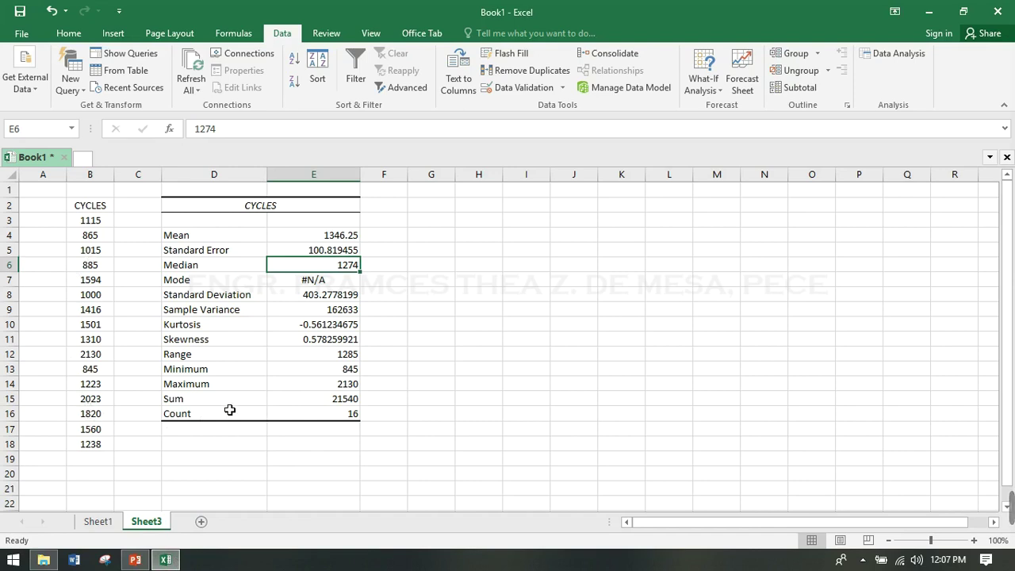
# Step: Go through the CYCLES values in column B to compare them with the statistics in the summary table
pyautogui.click(108, 358)
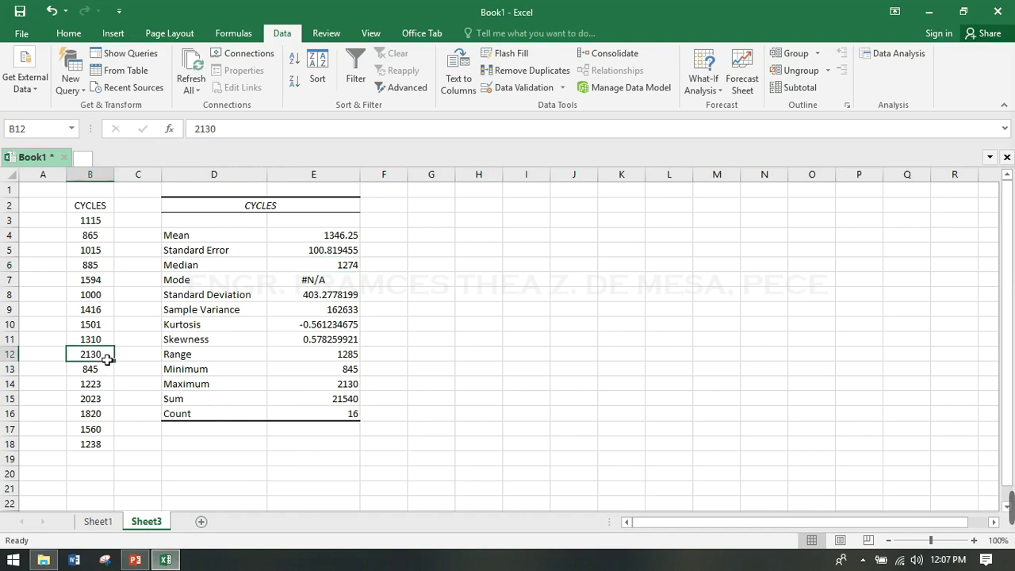
pyautogui.press('Up')
pyautogui.press('Up')
pyautogui.press('Up')
pyautogui.press('Up')
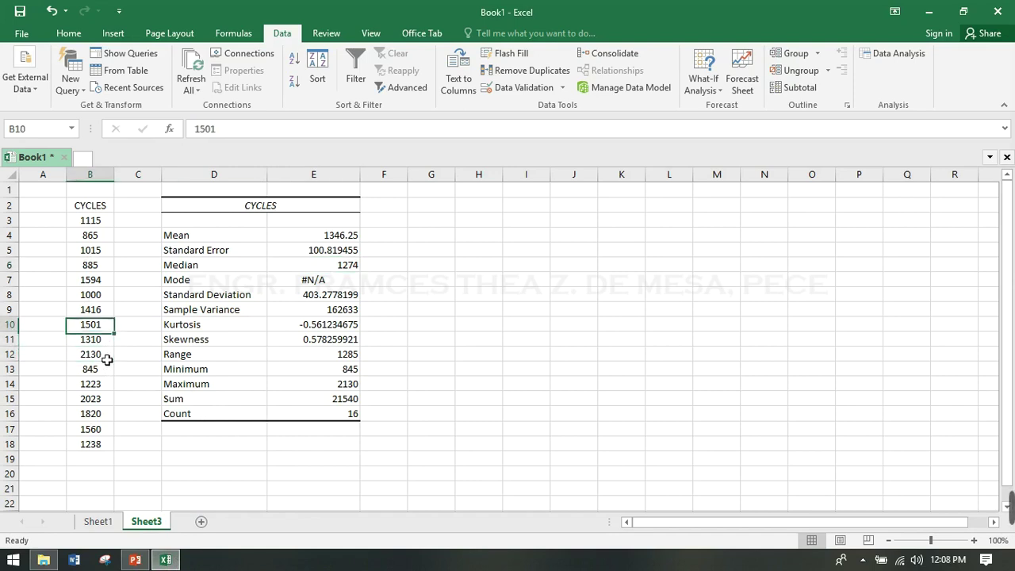
pyautogui.press('Down')
pyautogui.press('Down')
pyautogui.press('Down')
pyautogui.press('Down')
pyautogui.press('Down')
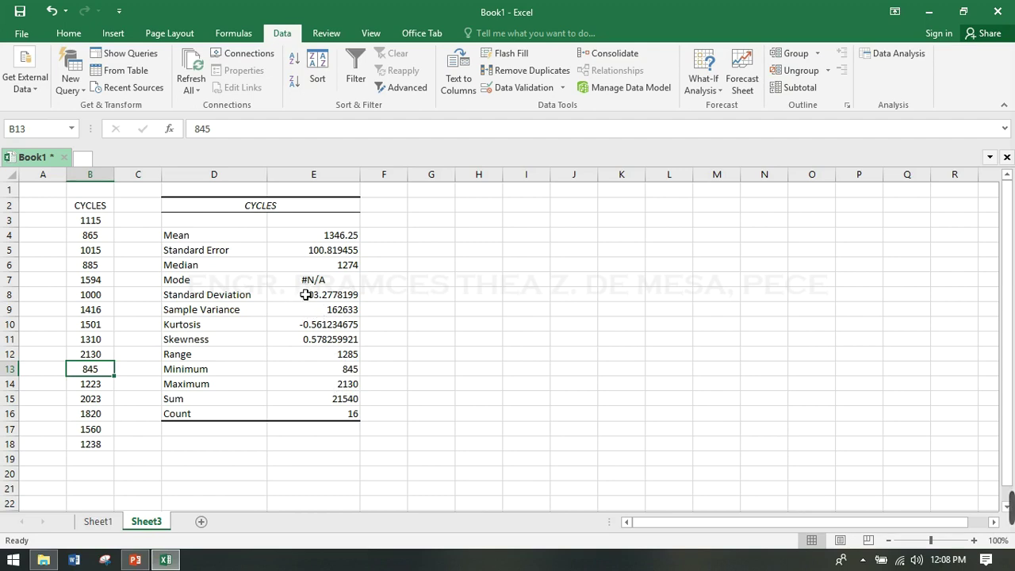
pyautogui.click(102, 233)
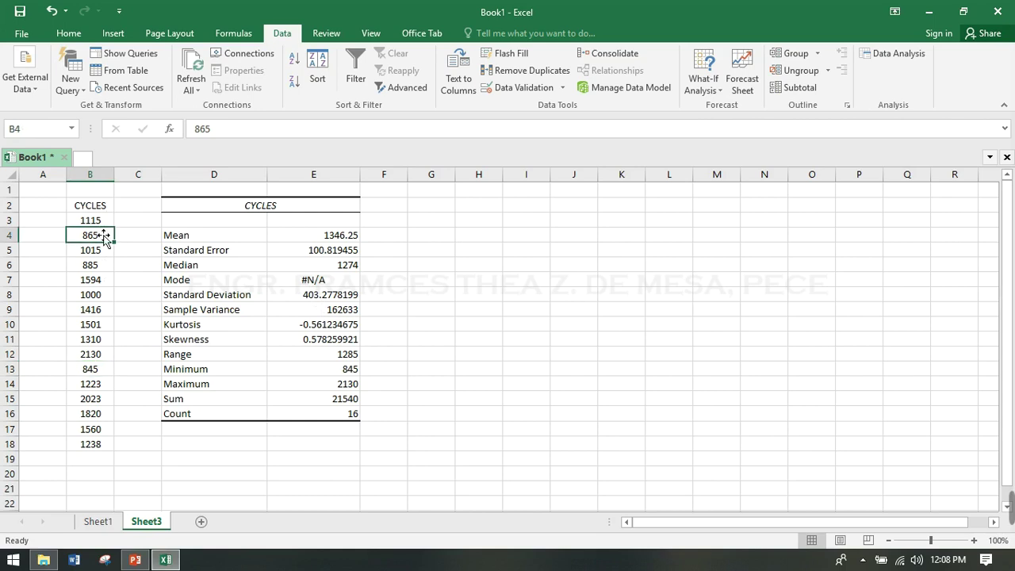
pyautogui.press('Down')
pyautogui.press('Down')
pyautogui.press('Down')
pyautogui.press('Down')
pyautogui.press('Down')
pyautogui.press('Down')
pyautogui.press('Down')
pyautogui.press('Down')
pyautogui.press('Down')
pyautogui.press('Down')
pyautogui.press('Down')
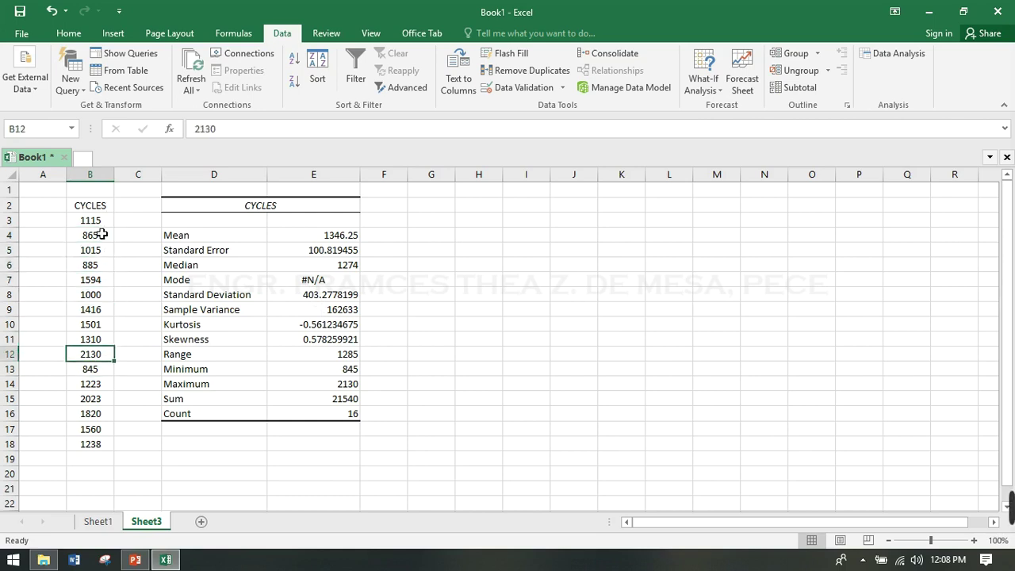
pyautogui.press('Down')
pyautogui.press('Down')
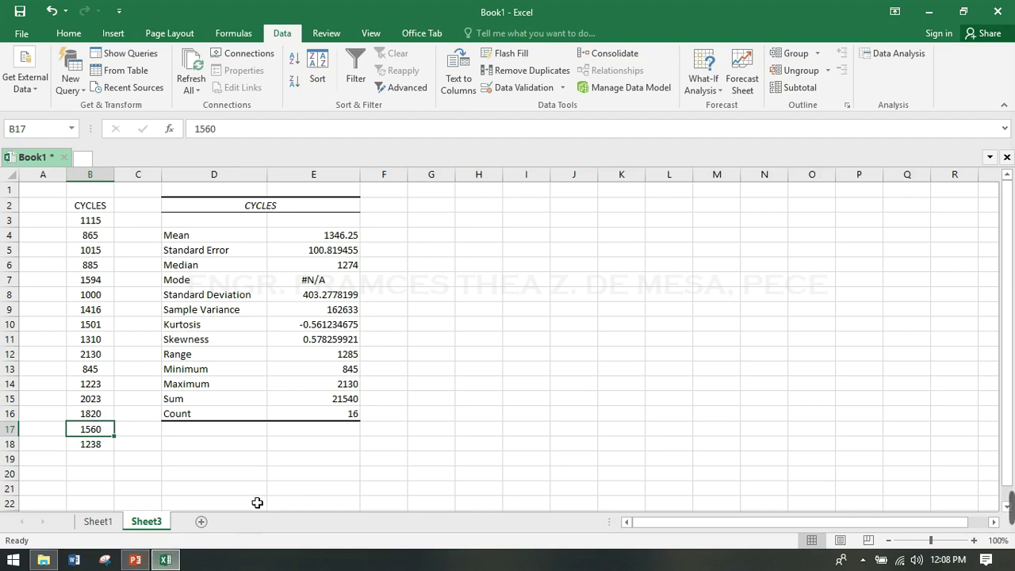
# Step: Label cells D19 to D21 as Q1, Q3 and IQR below the summary table
pyautogui.click(236, 465)
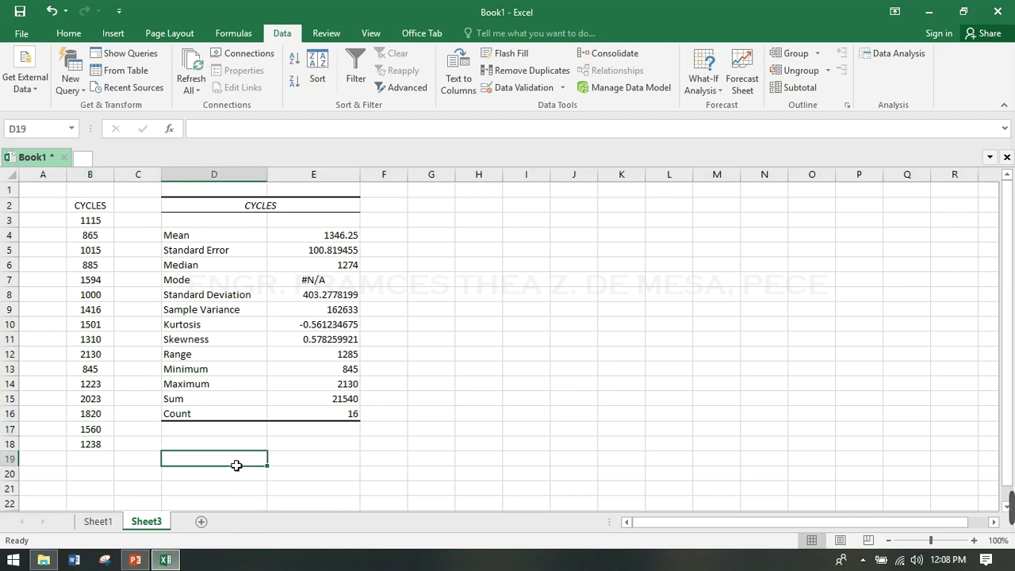
pyautogui.write('q')
pyautogui.press('BackSpace')
pyautogui.write('Q1')
pyautogui.press('Return')
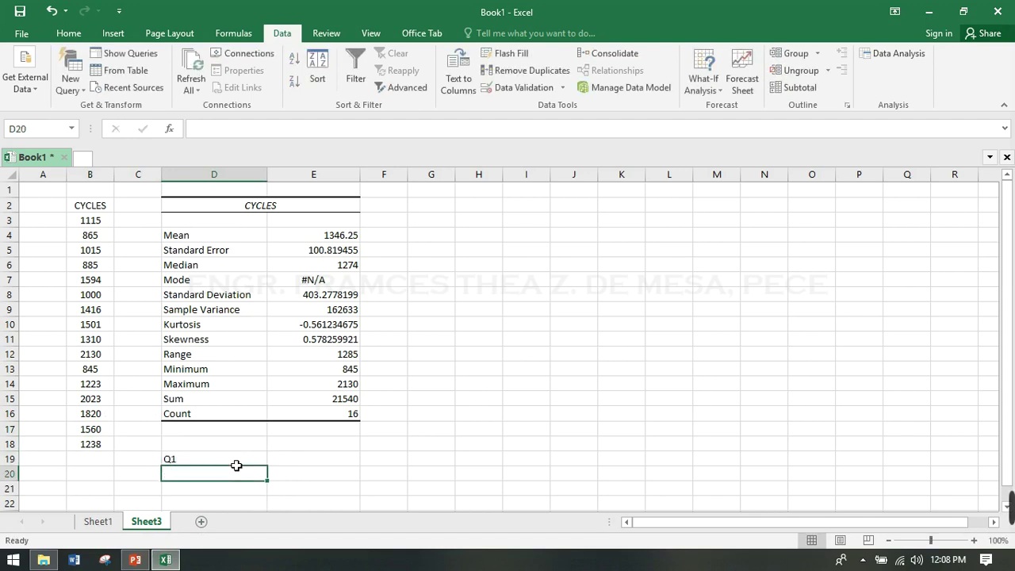
pyautogui.write('Q2')
pyautogui.press('Return')
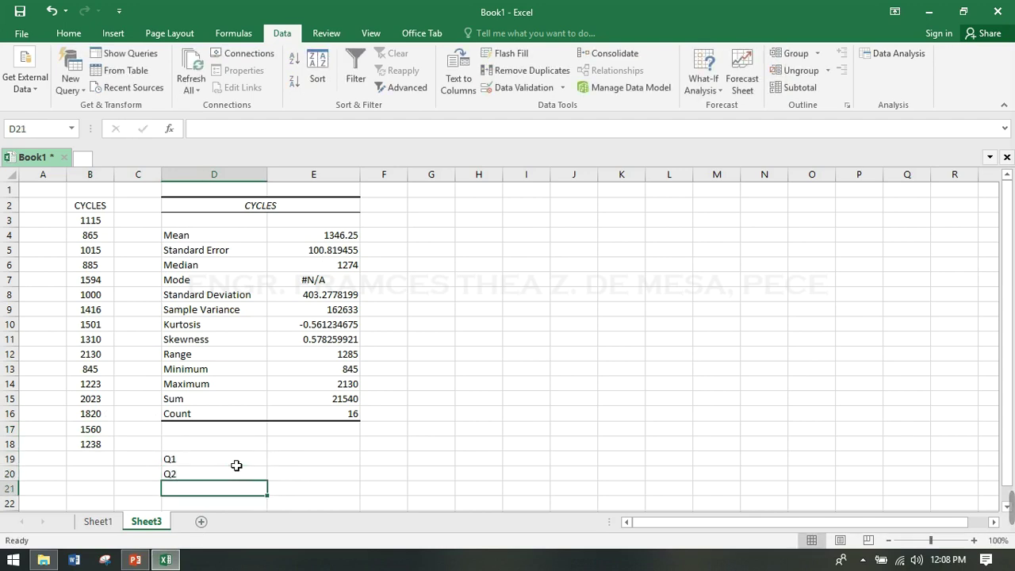
pyautogui.press('Up')
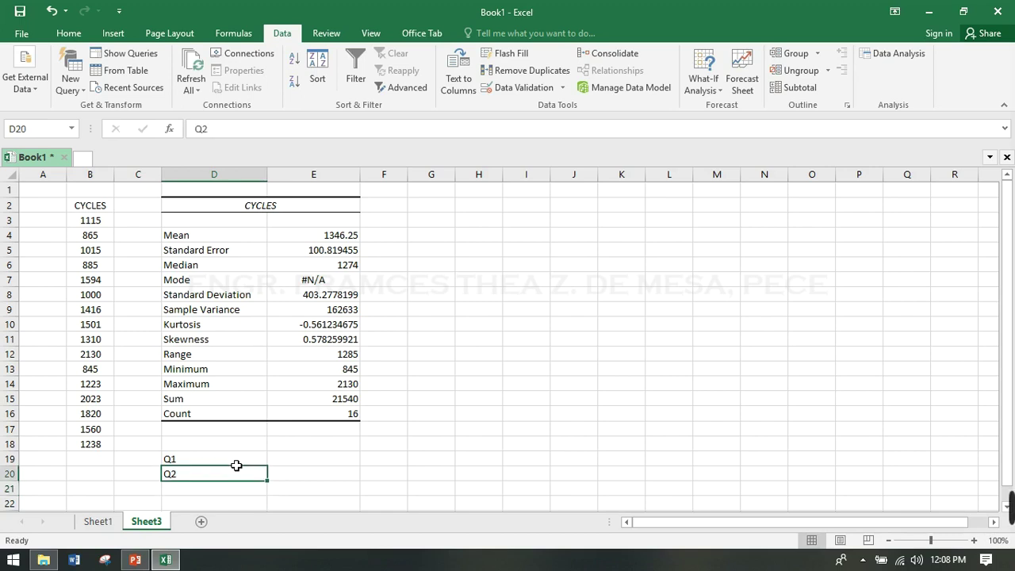
pyautogui.write('Q3')
pyautogui.press('Return')
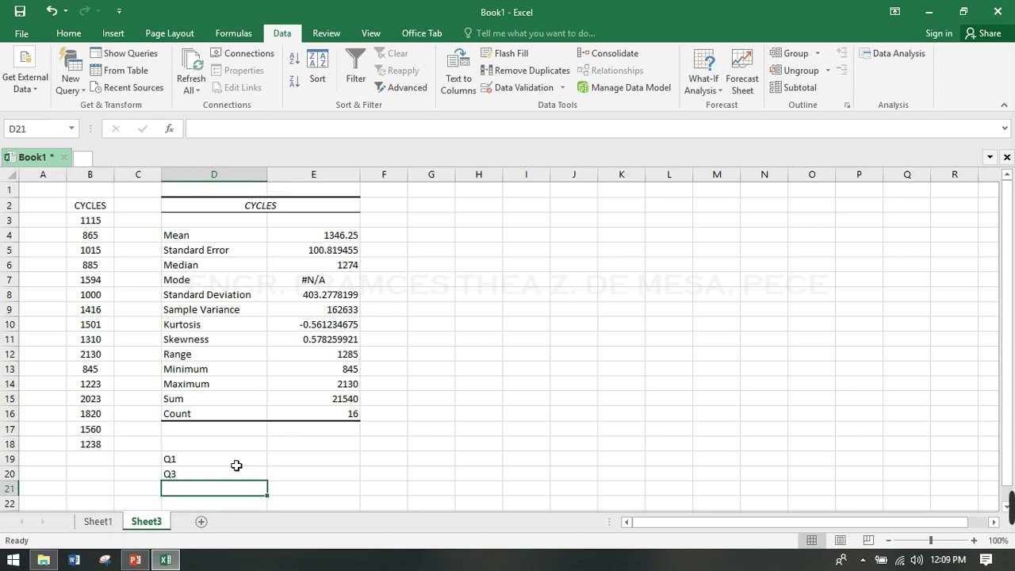
pyautogui.write('IQR')
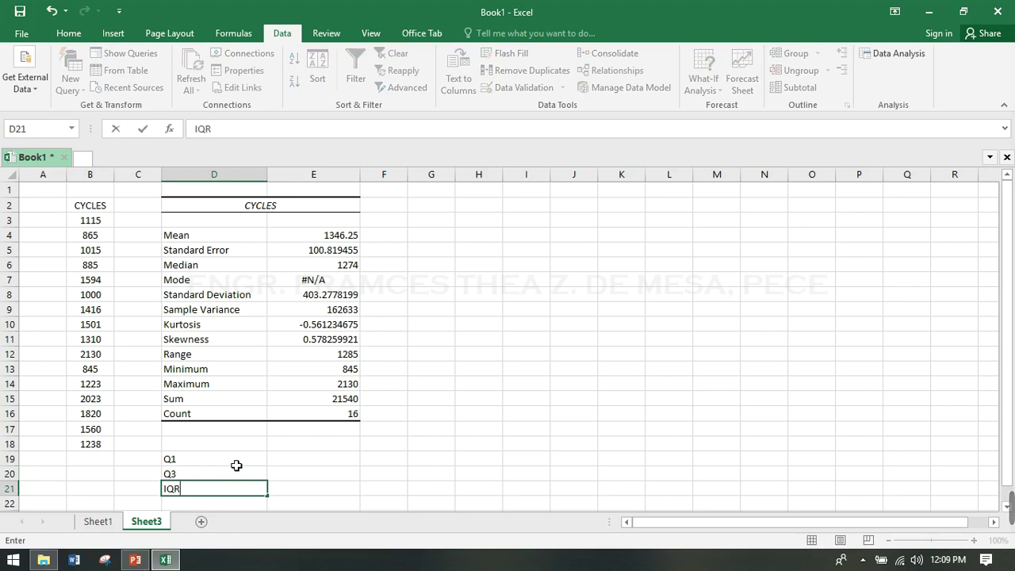
pyautogui.press('Tab')
# Step: Calculate the first quartile in E19 with =QUARTILE(B3:B18,1) and compare it with Q1 on the PowerPoint slide
pyautogui.press('Up')
pyautogui.press('Up')
pyautogui.write('=')
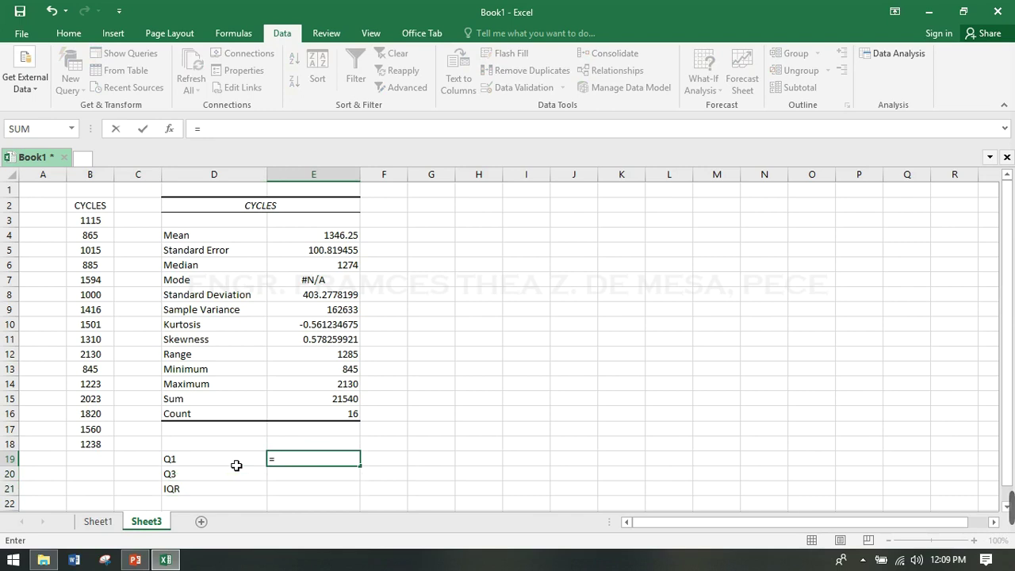
pyautogui.write('QUARTILE')
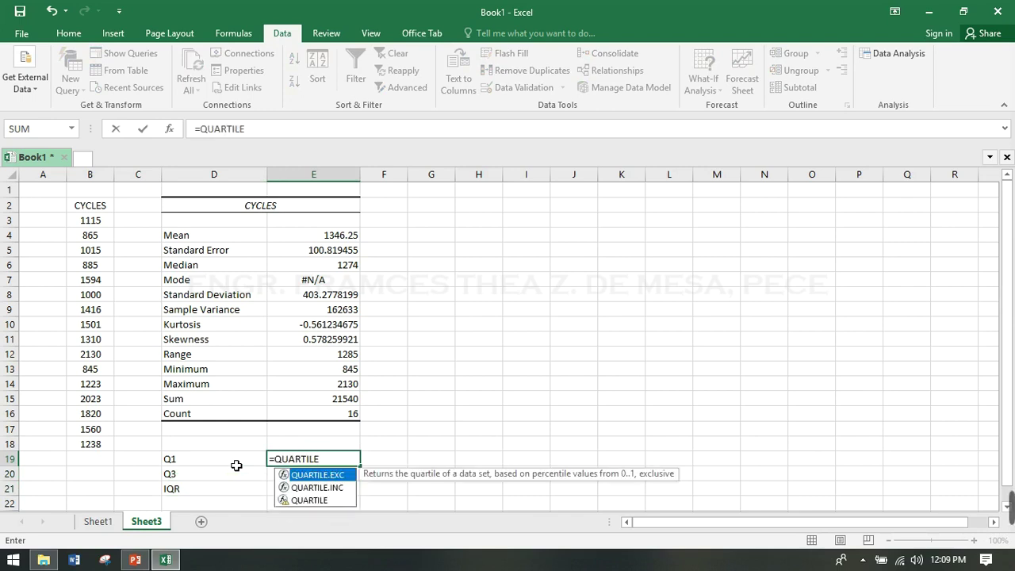
pyautogui.write('(')
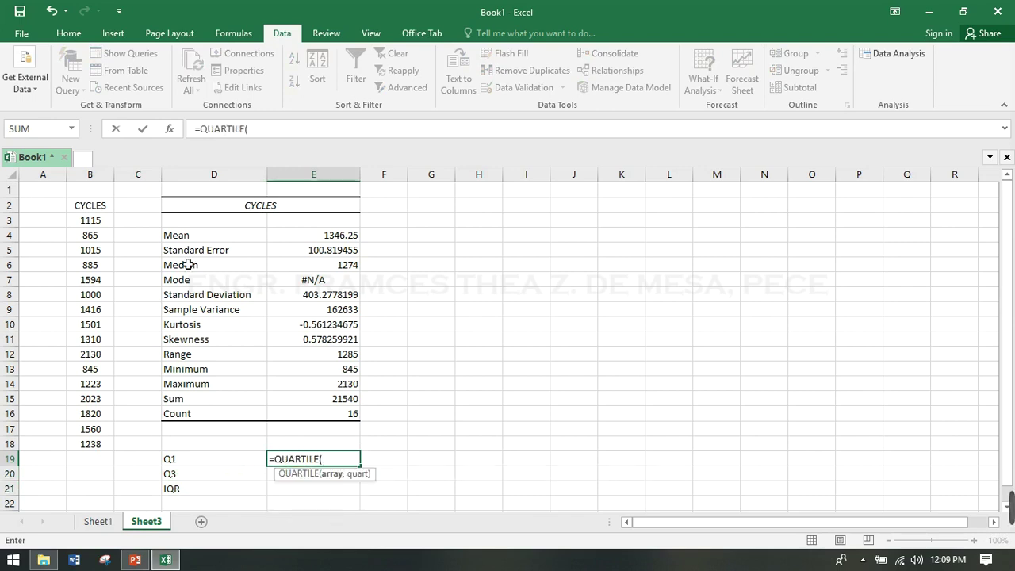
pyautogui.moveTo(99, 227); pyautogui.dragTo(100, 455)
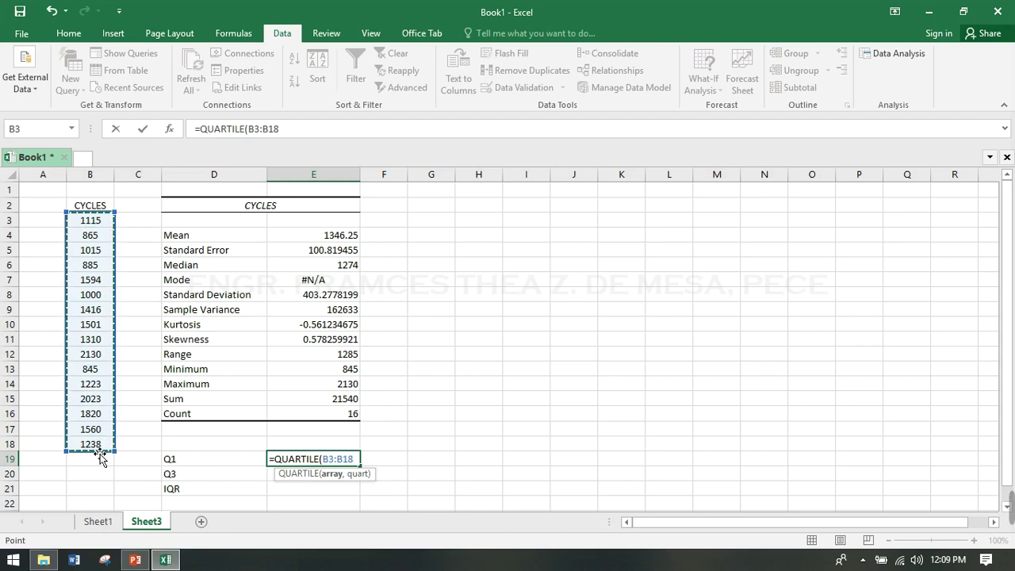
pyautogui.write(')')
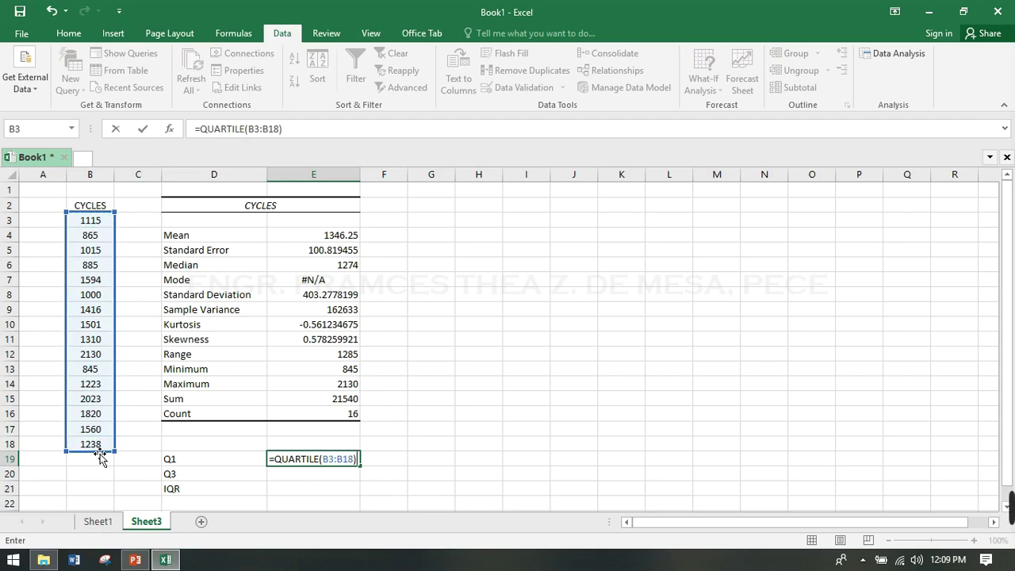
pyautogui.press('BackSpace')
pyautogui.write(',1')
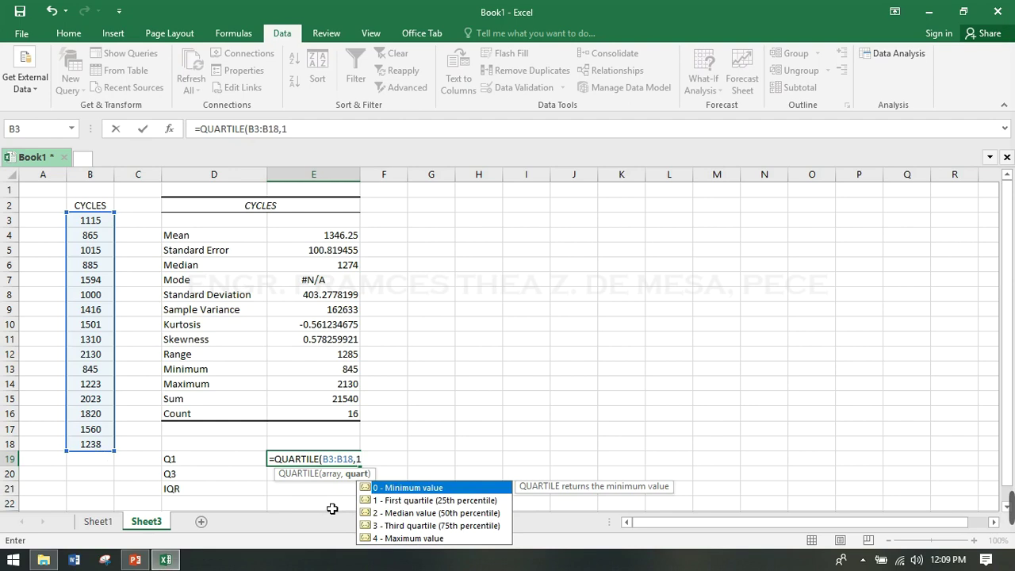
pyautogui.write(')')
pyautogui.press('Return')
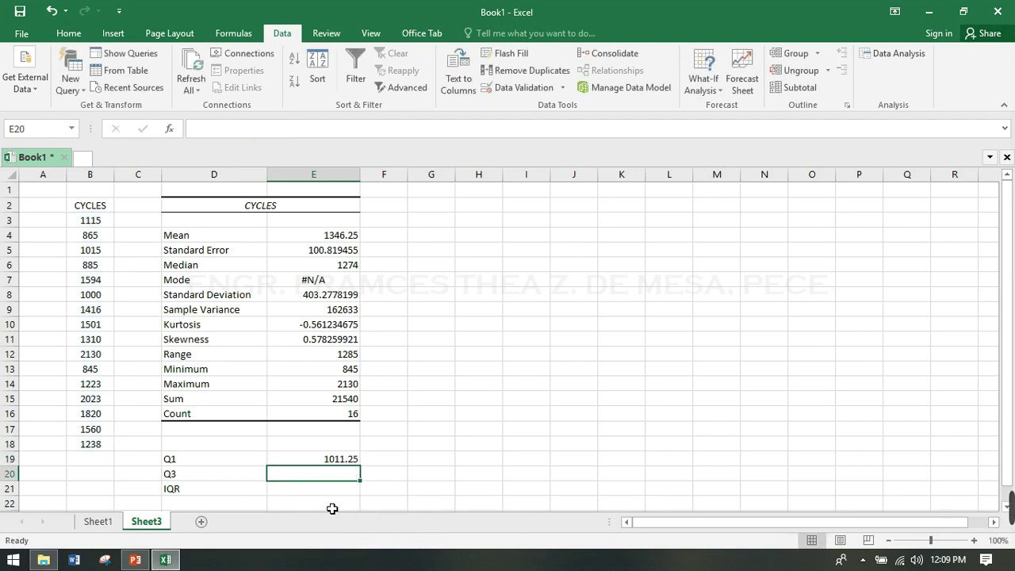
pyautogui.click(135, 559)
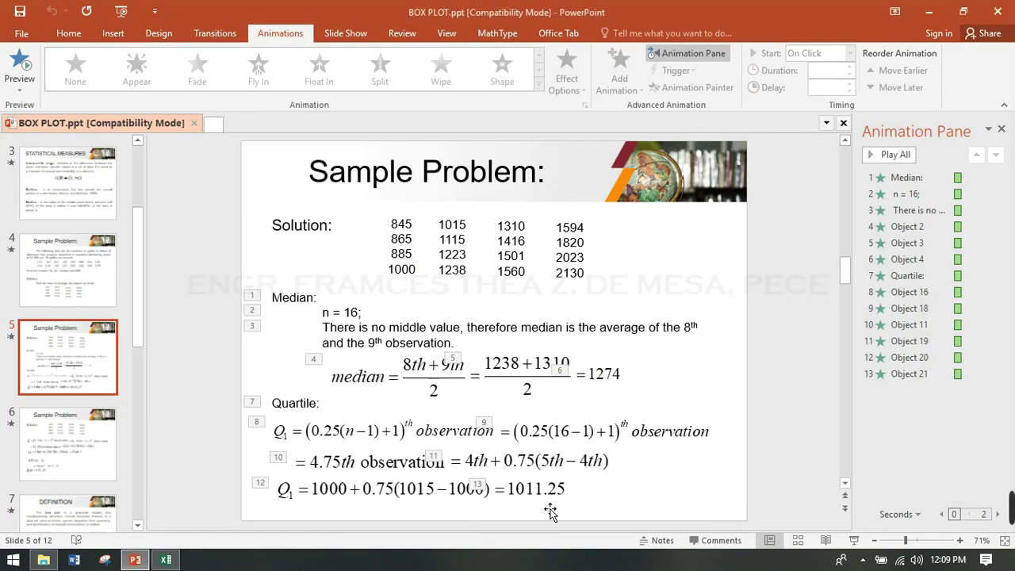
pyautogui.click(167, 560)
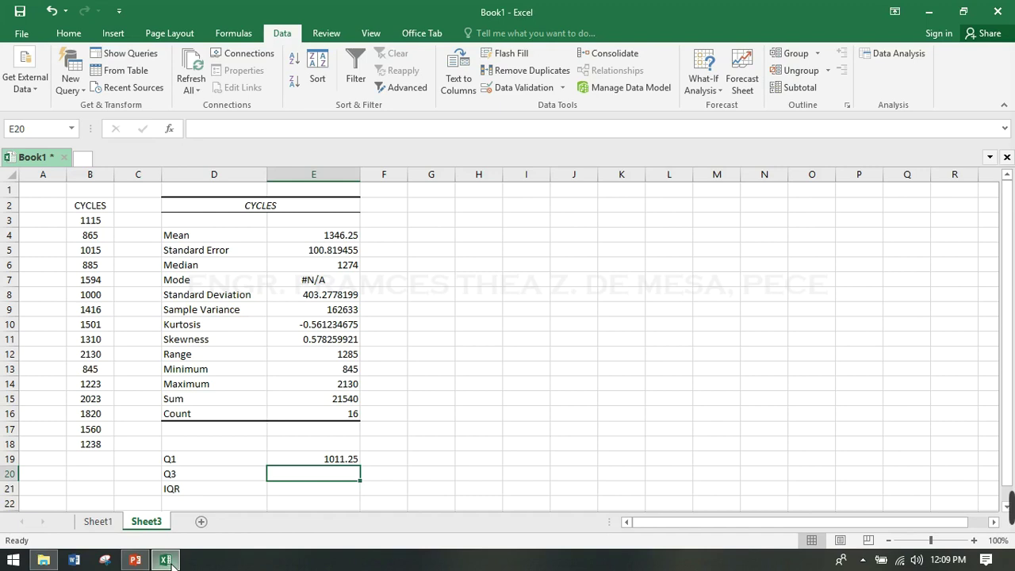
pyautogui.click(344, 465)
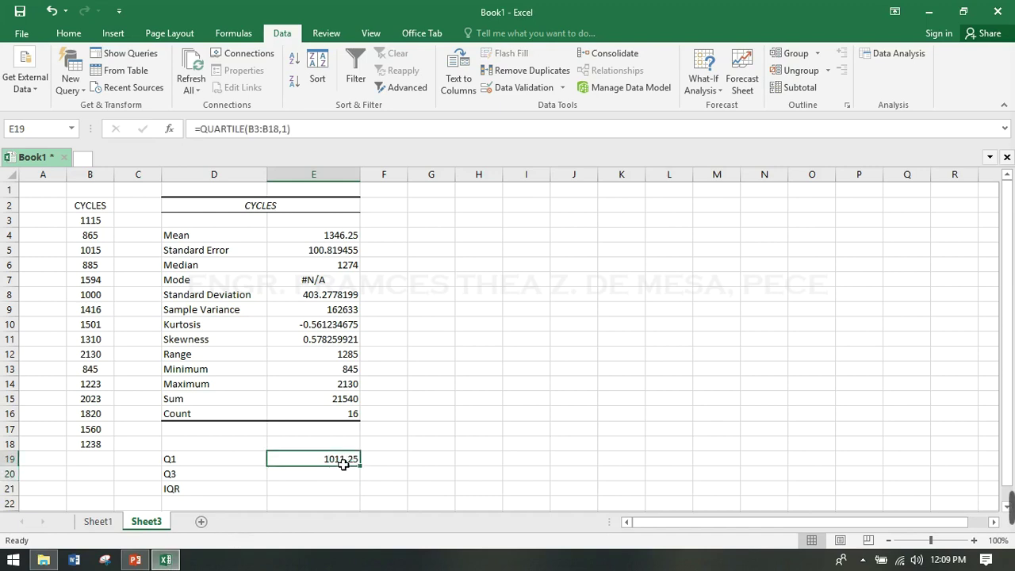
pyautogui.hotkey('ctrl', 'c')
pyautogui.click(341, 477)
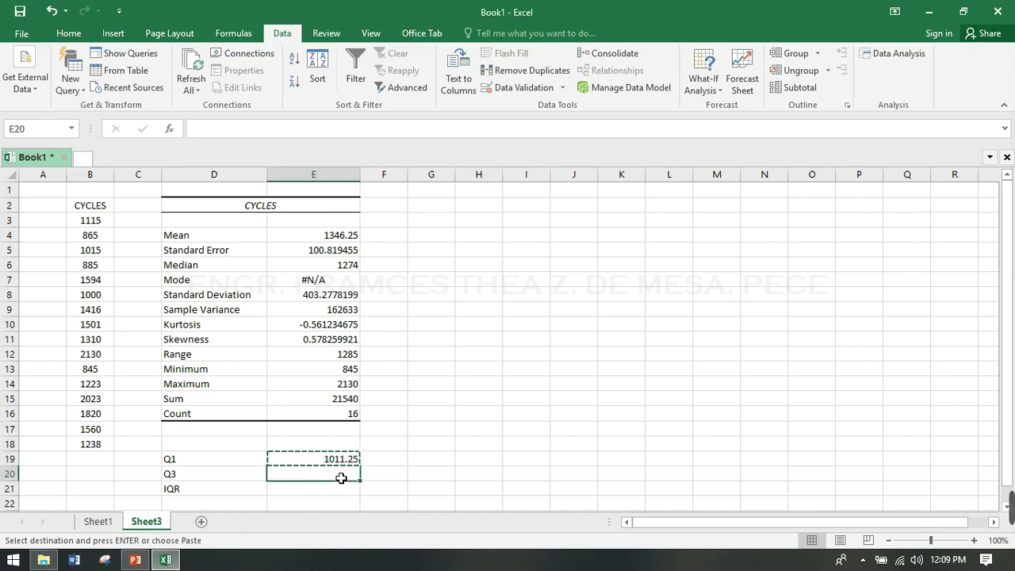
pyautogui.hotkey('ctrl', 'v')
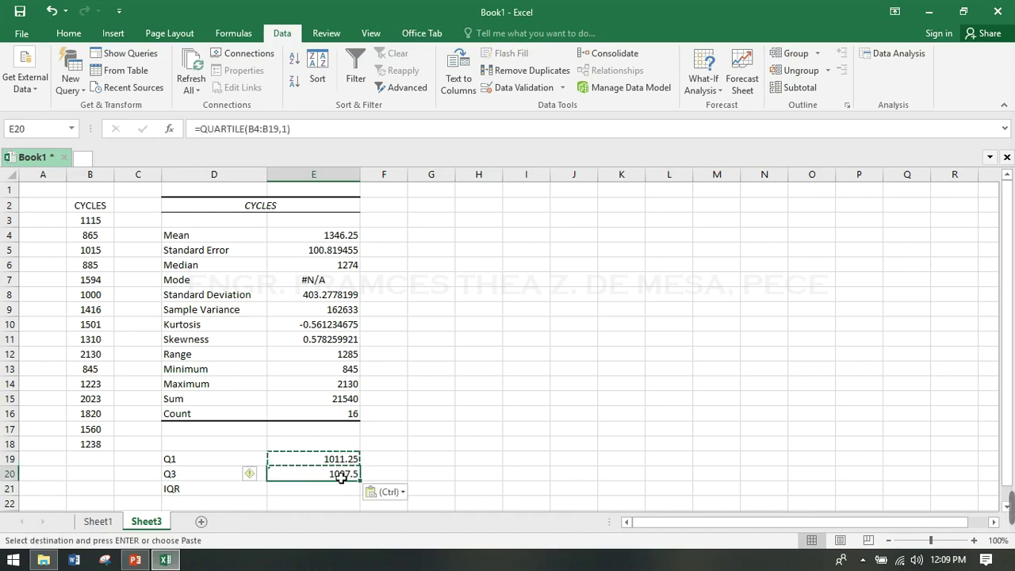
pyautogui.press('Delete')
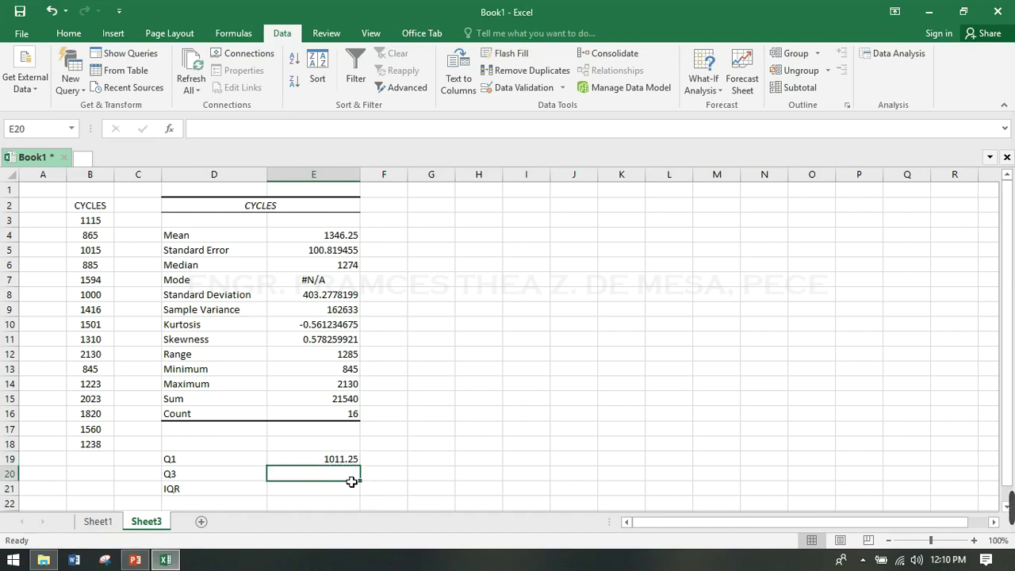
# Step: Fill the Q1 formula from E19 down into the Q3 cell E20
pyautogui.click(351, 458)
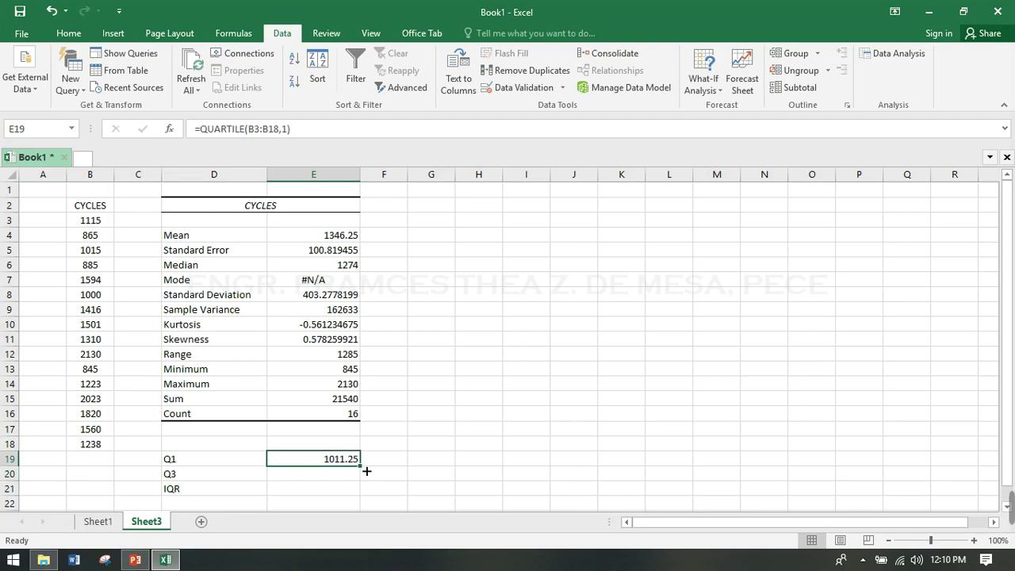
pyautogui.moveTo(361, 467); pyautogui.dragTo(365, 482)
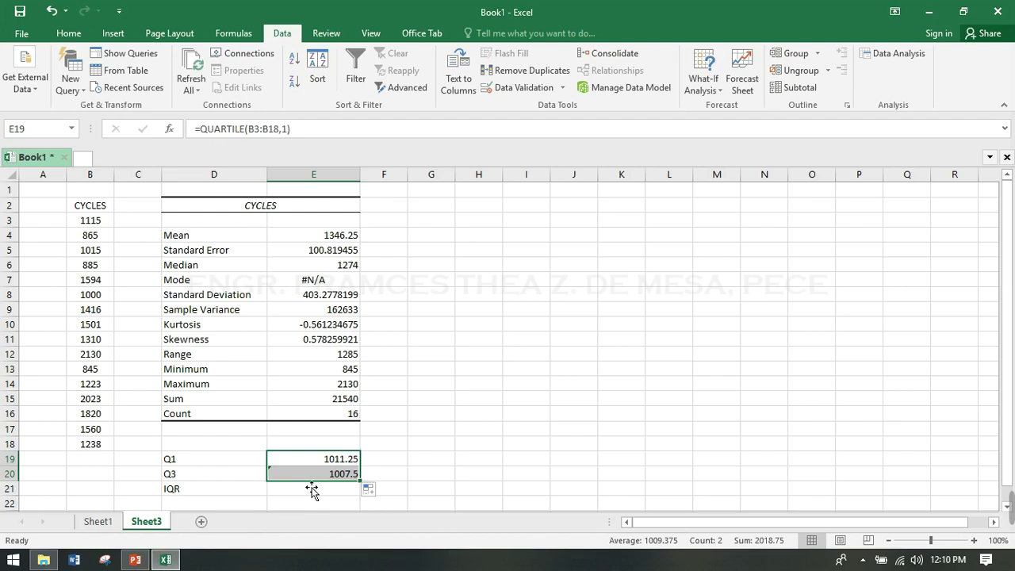
pyautogui.click(350, 476)
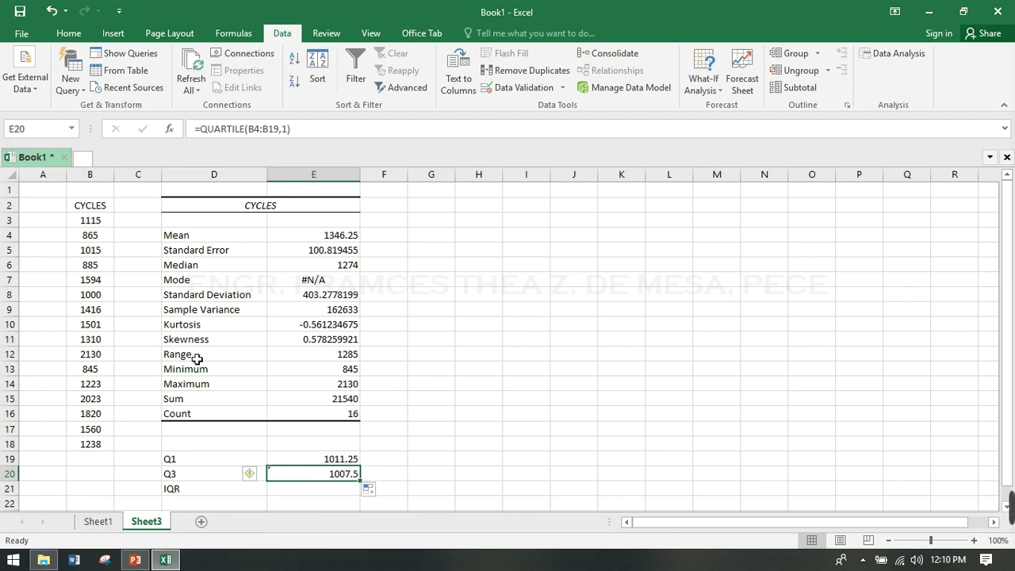
# Step: Step through the CYCLES values from B3 to B18 and check the Q1 formula's data range in E19
pyautogui.click(96, 225)
pyautogui.press('Down')
pyautogui.press('Down')
pyautogui.press('Down')
pyautogui.press('Down')
pyautogui.press('Down')
pyautogui.press('Down')
pyautogui.press('Down')
pyautogui.press('Down')
pyautogui.press('Down')
pyautogui.press('Down')
pyautogui.press('Down')
pyautogui.press('Down')
pyautogui.press('Down')
pyautogui.press('Down')
pyautogui.press('Down')
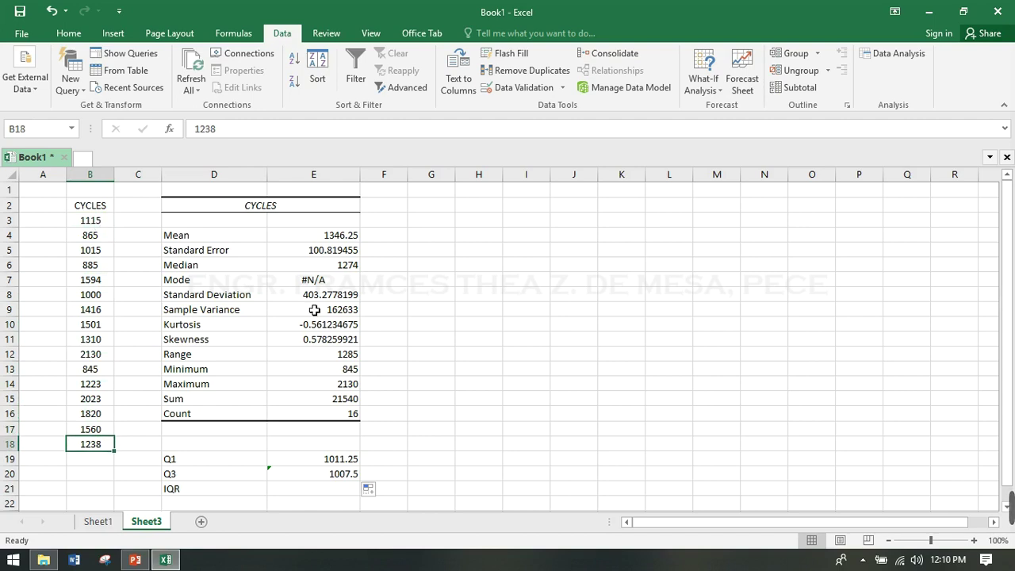
pyautogui.click(347, 462)
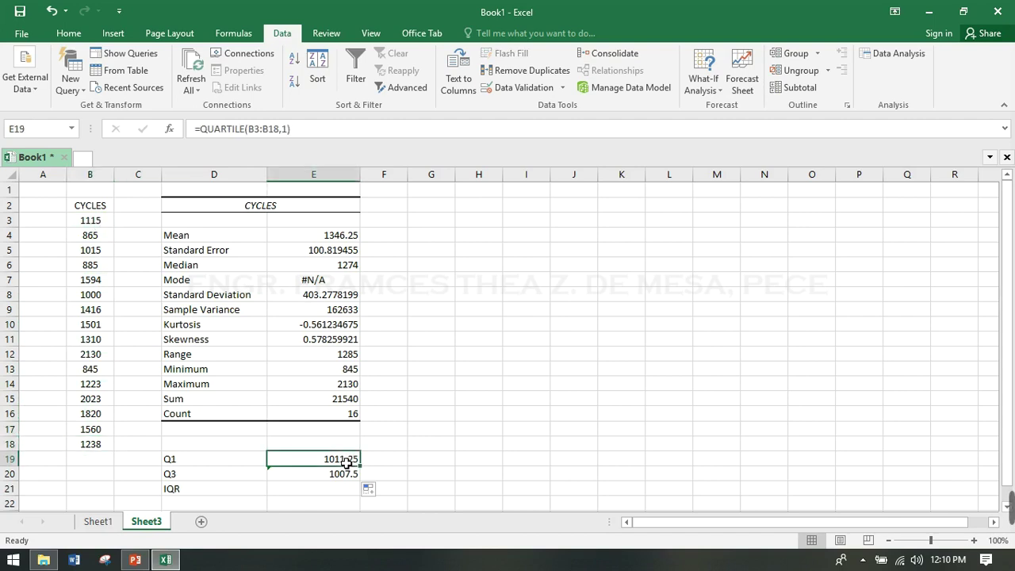
# Step: Make the data range in the E19 Q1 formula absolute so it reads =QUARTILE($B$3:$B$18,1)
pyautogui.press('Down')
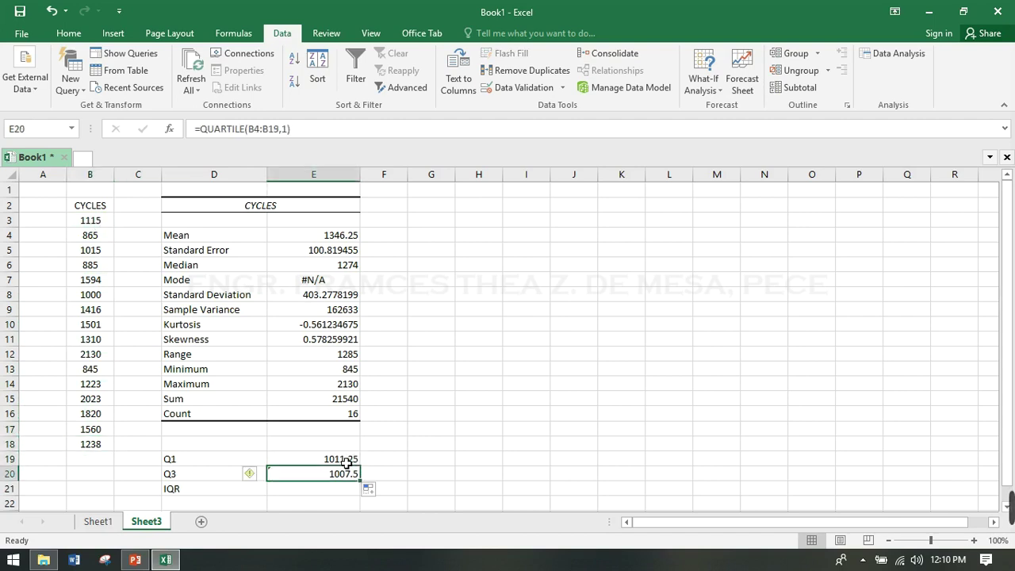
pyautogui.click(347, 462)
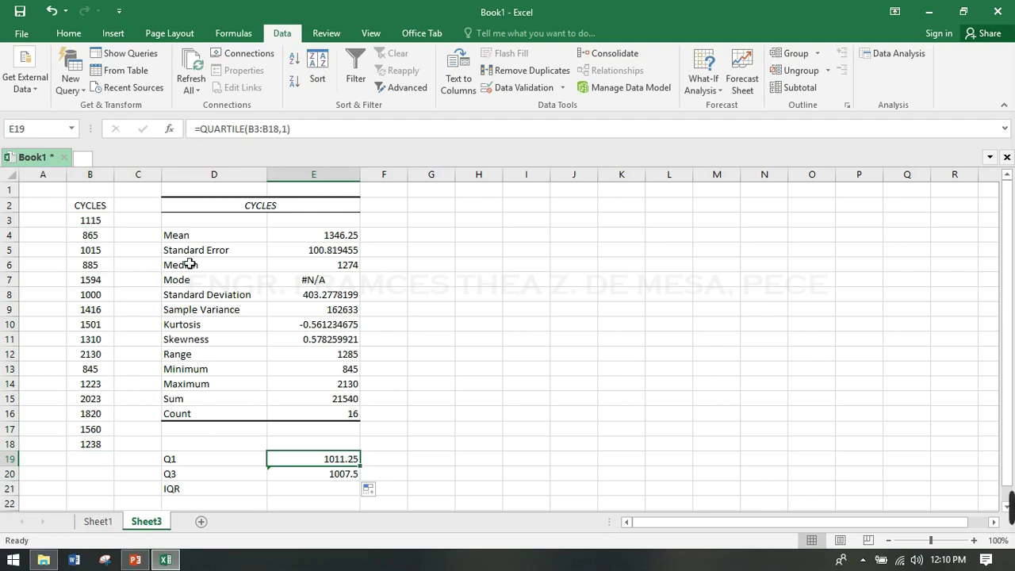
pyautogui.click(260, 129)
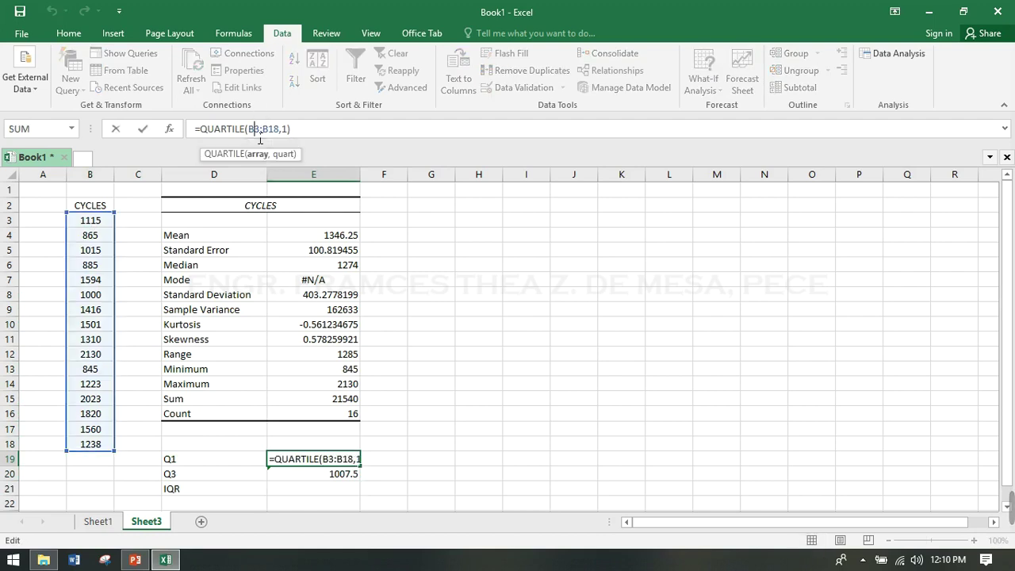
pyautogui.write('$B')
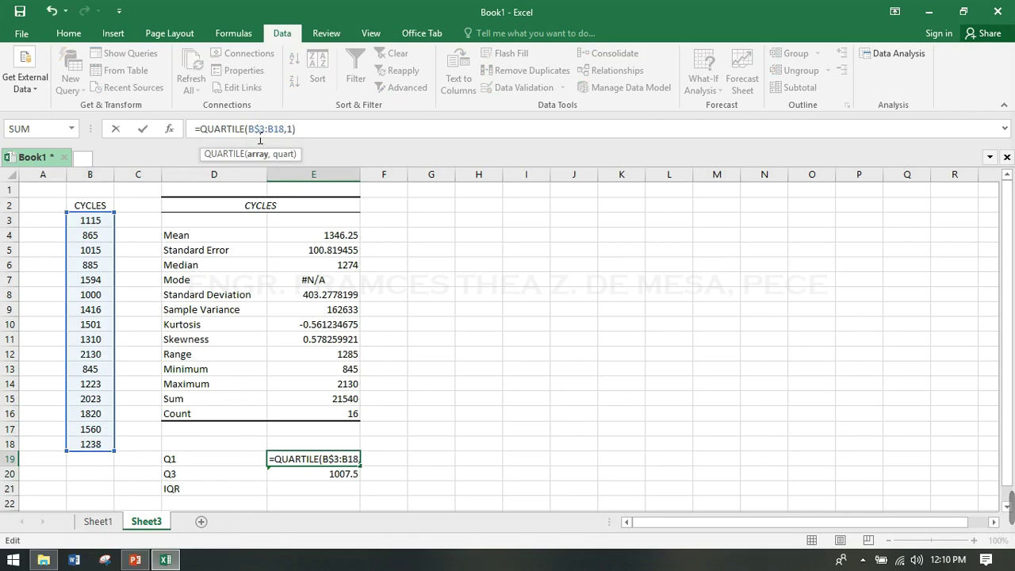
pyautogui.write('$')
pyautogui.press('Right')
pyautogui.press('Right')
pyautogui.press('Right')
pyautogui.press('Right')
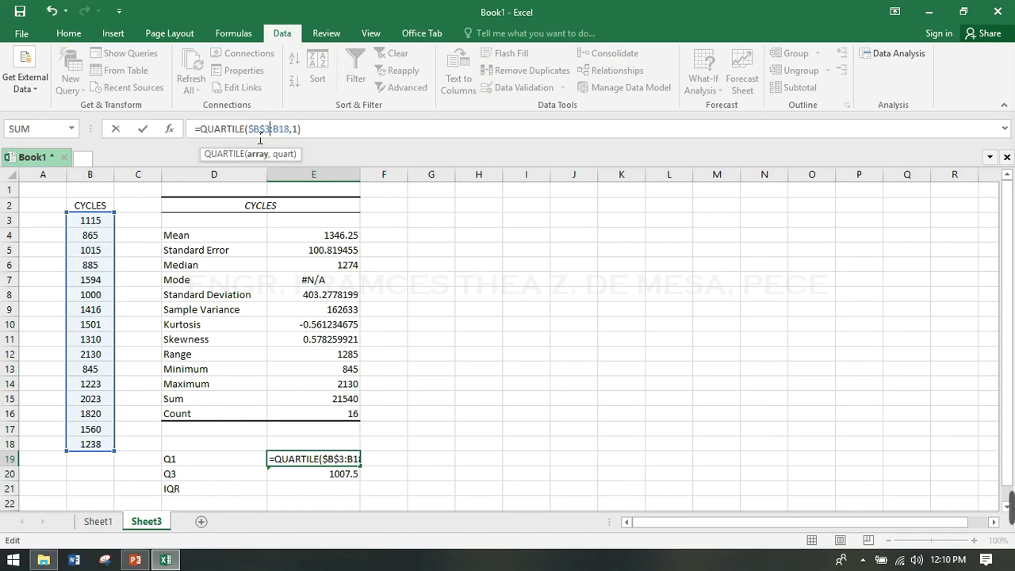
pyautogui.write('$')
pyautogui.press('Right')
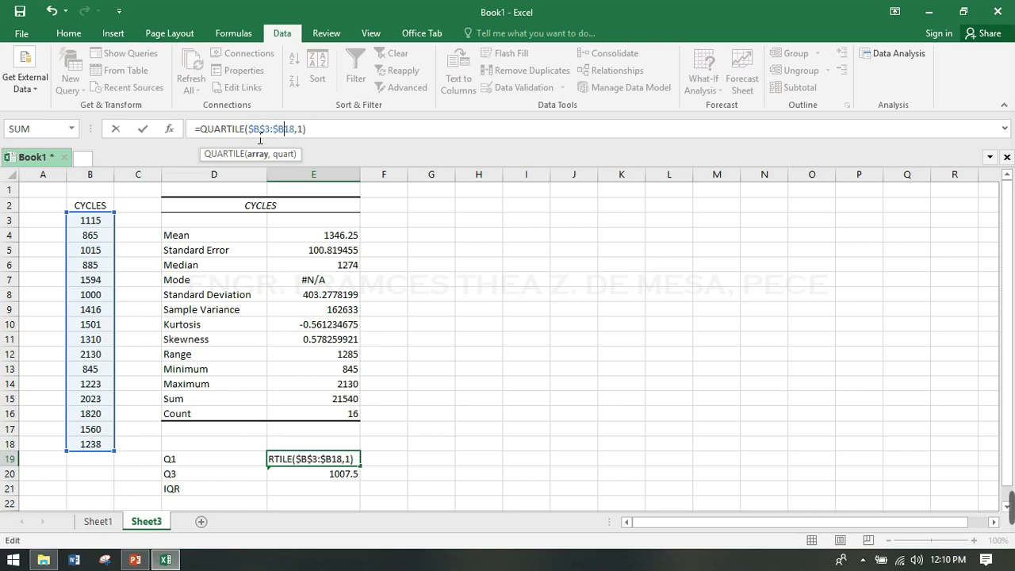
pyautogui.write('$')
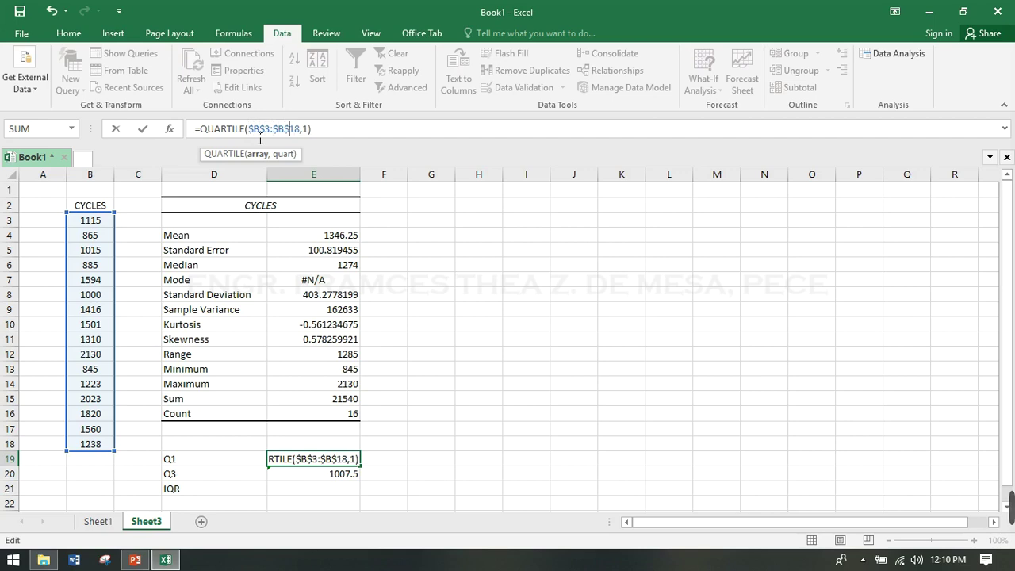
pyautogui.press('Return')
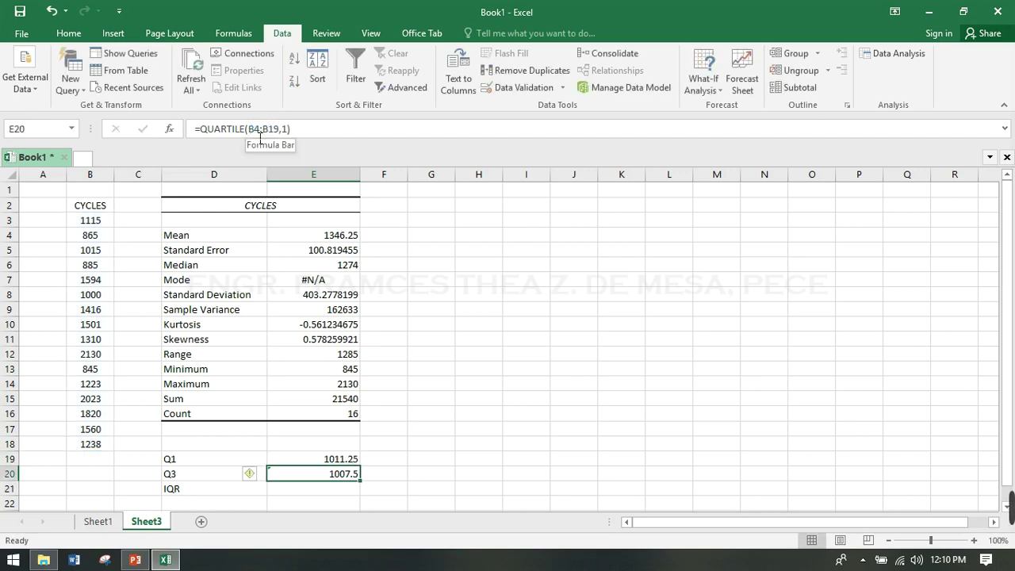
# Step: Fill the Q1 formula from E19 down into E20 and change its quartile argument to 3 for Q3
pyautogui.click(337, 461)
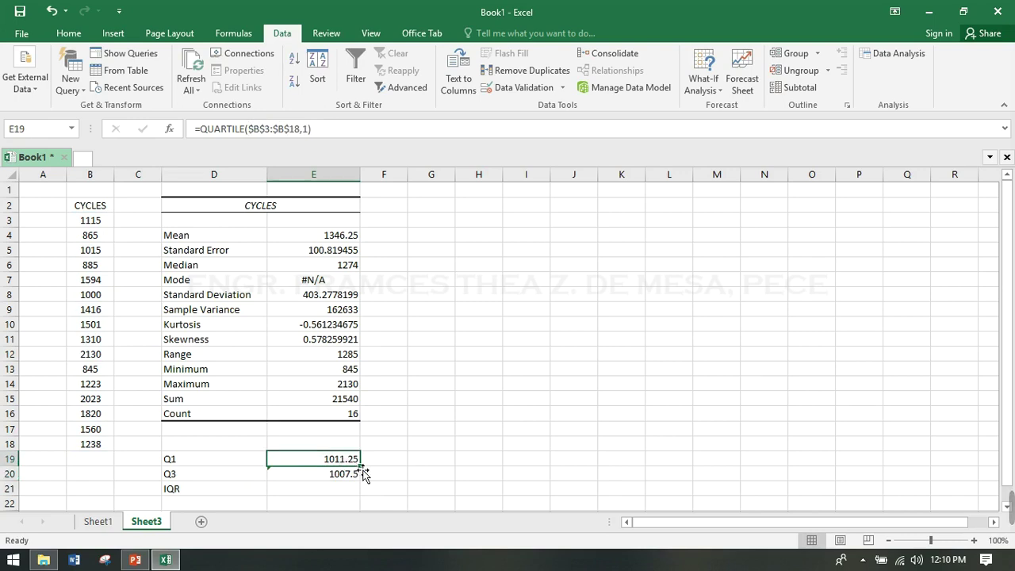
pyautogui.moveTo(366, 472); pyautogui.dragTo(366, 488)
pyautogui.click(342, 476)
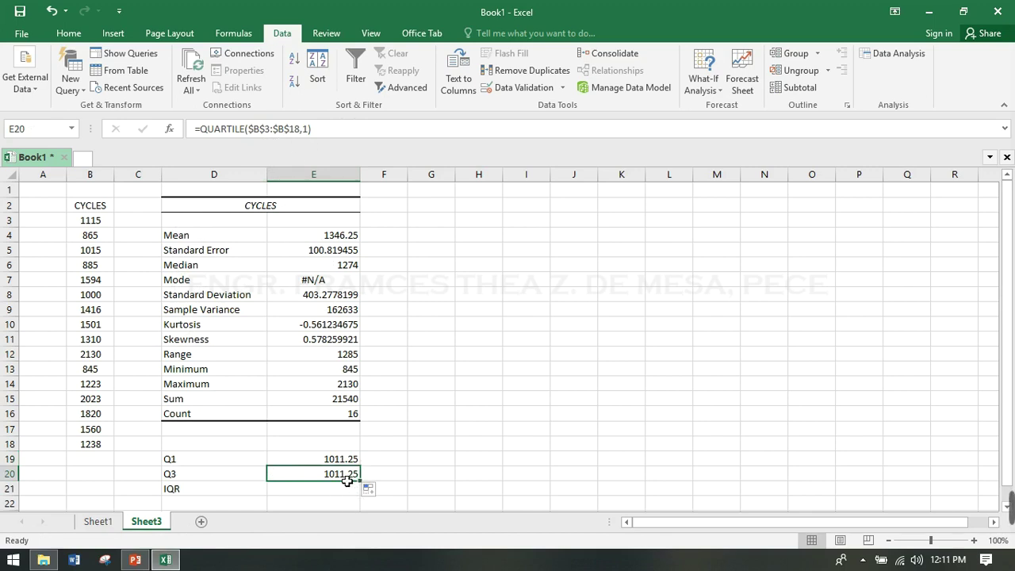
pyautogui.click(310, 129)
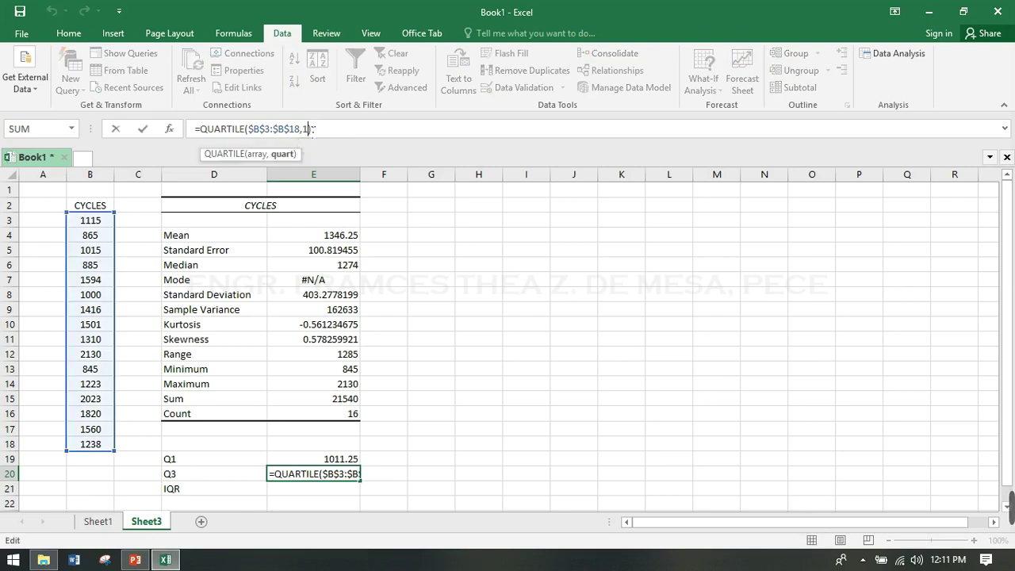
pyautogui.press('BackSpace')
pyautogui.write('3')
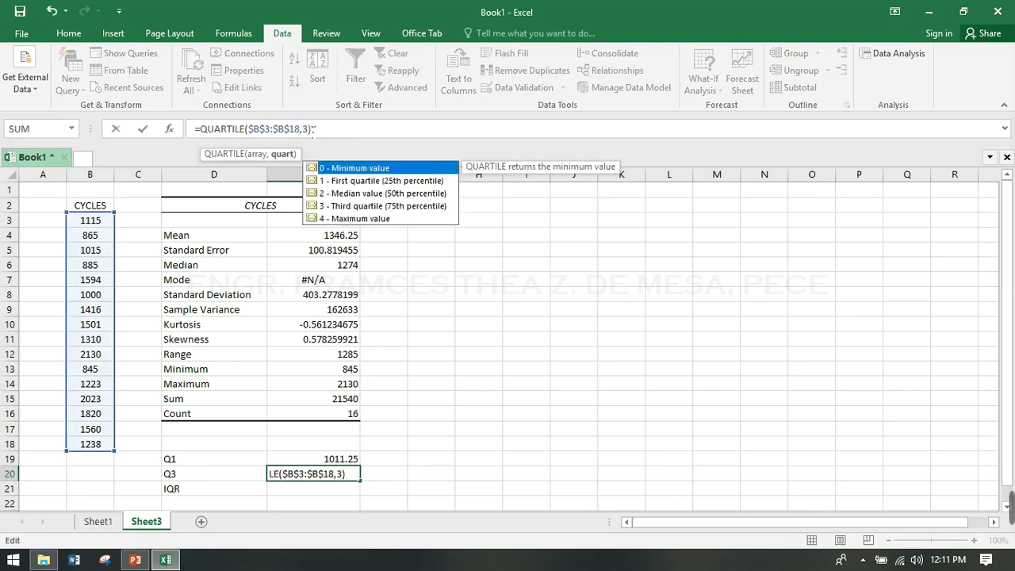
pyautogui.press('Return')
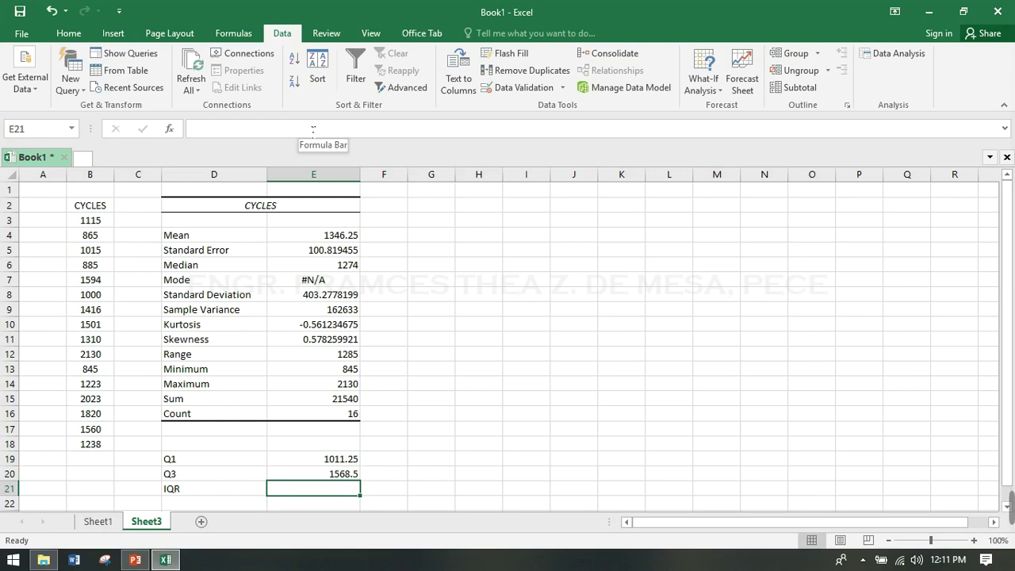
# Step: Calculate the interquartile range in E21 as Q3 minus Q1 with =(E20-E19)
pyautogui.write('=(')
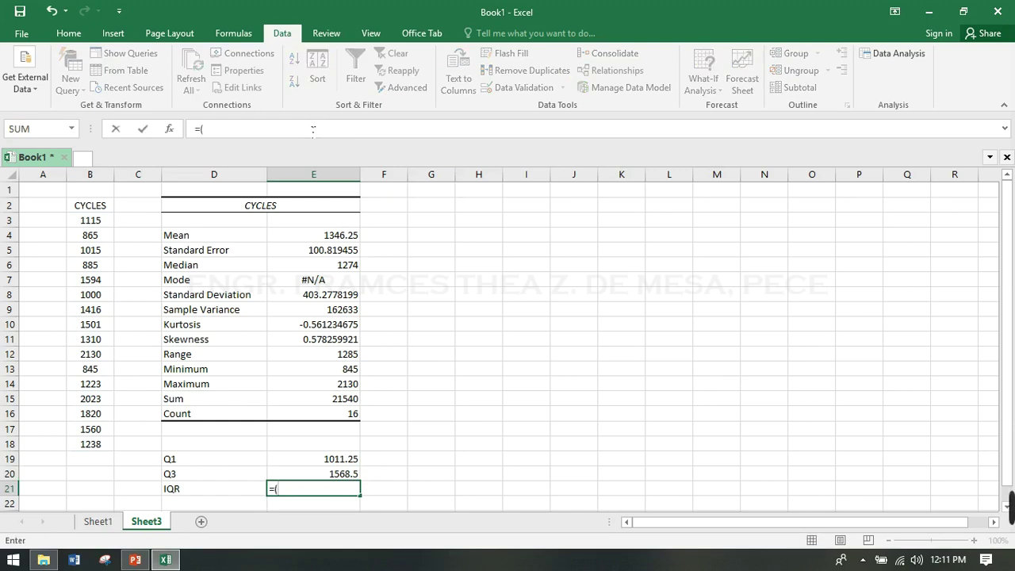
pyautogui.click(349, 474)
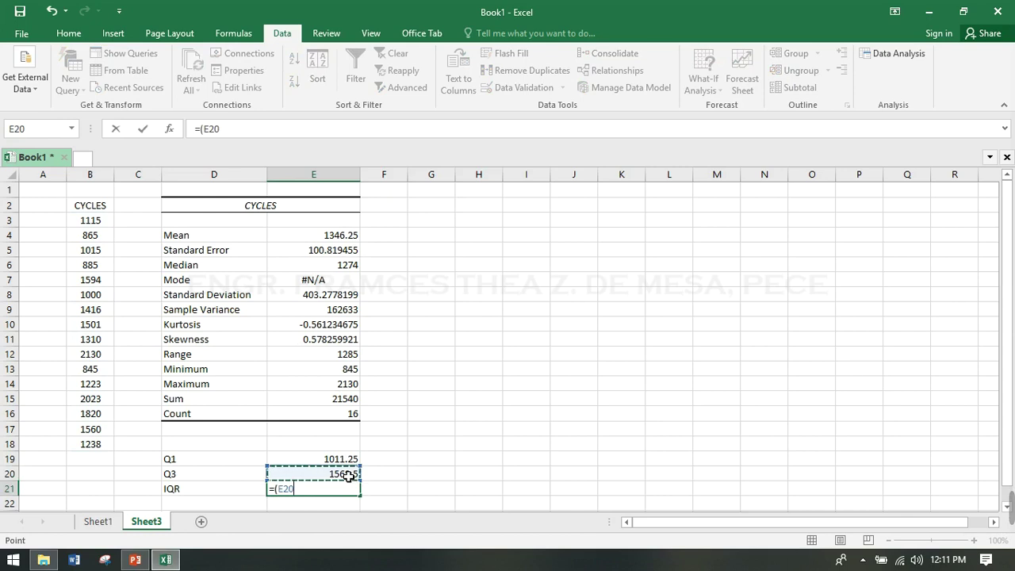
pyautogui.write('-')
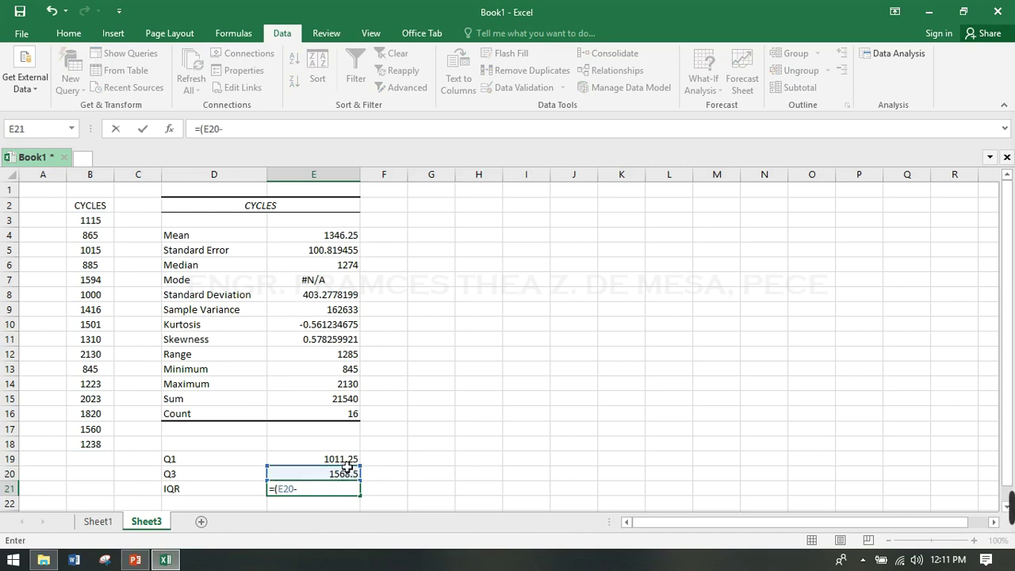
pyautogui.click(344, 462)
pyautogui.write(')')
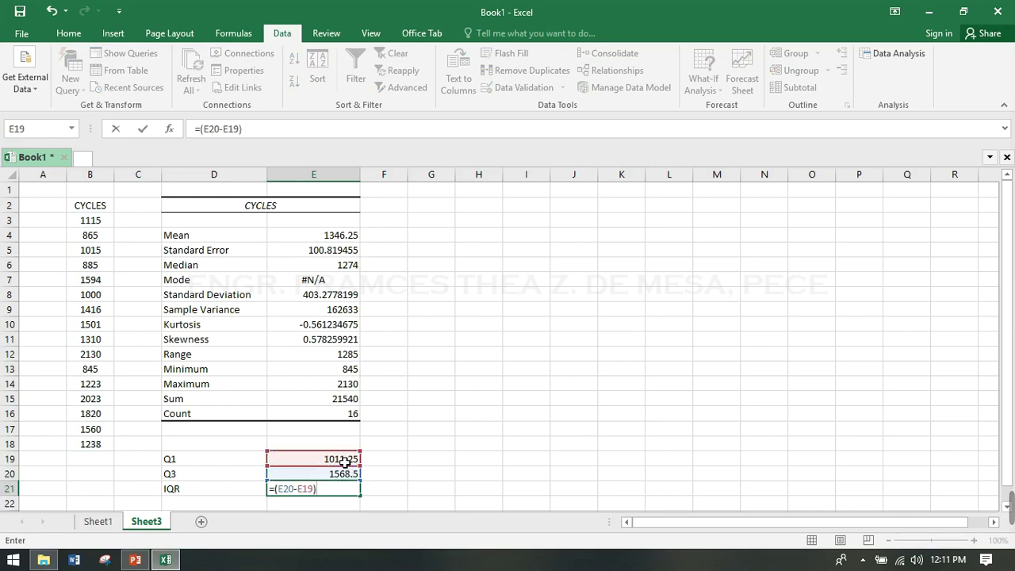
pyautogui.press('Return')
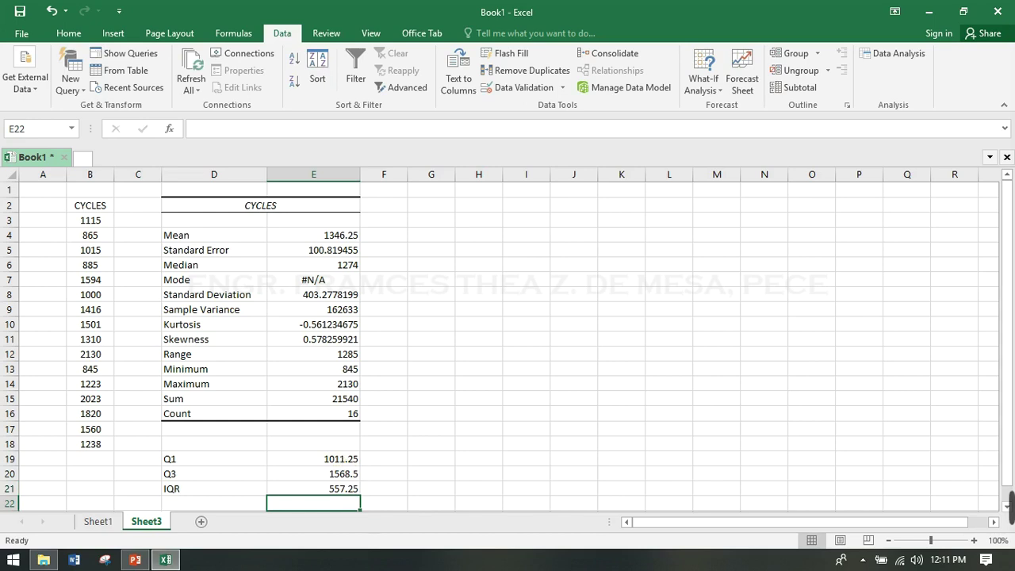
# Step: Compare the Q3 and IQR results with the solution on slide 6 of the BOX PLOT presentation in PowerPoint
pyautogui.click(357, 492)
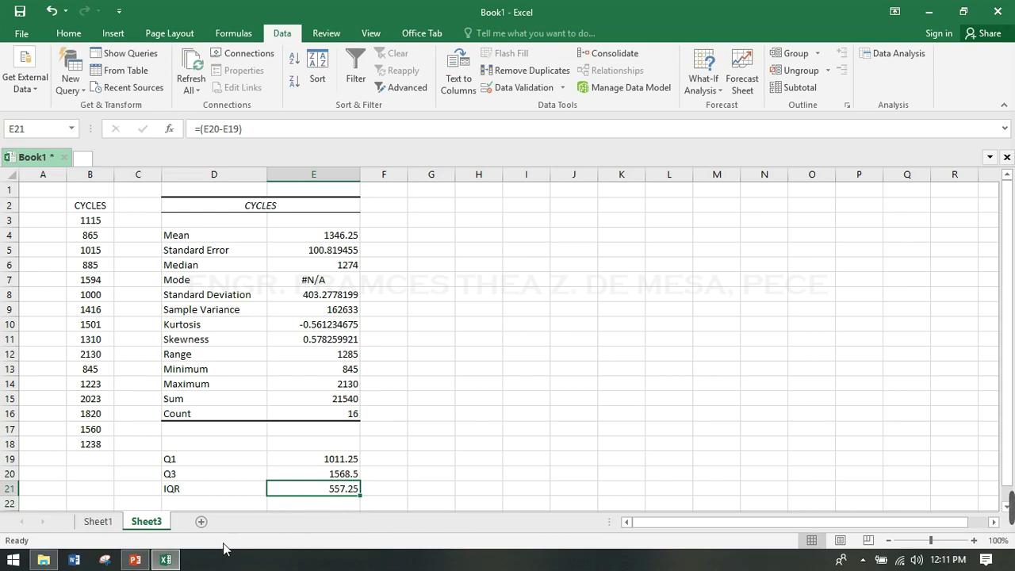
pyautogui.click(142, 563)
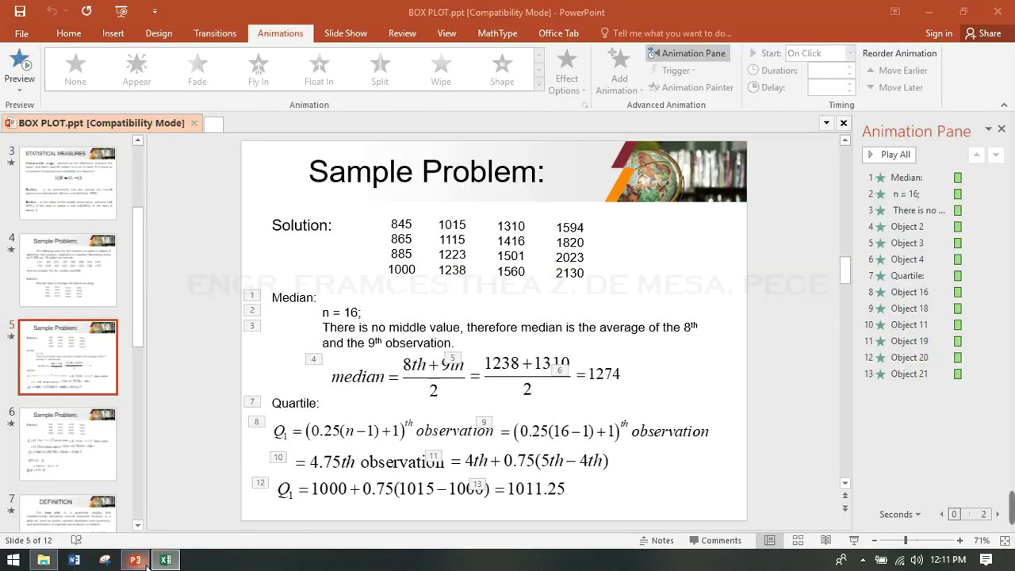
pyautogui.press('Down')
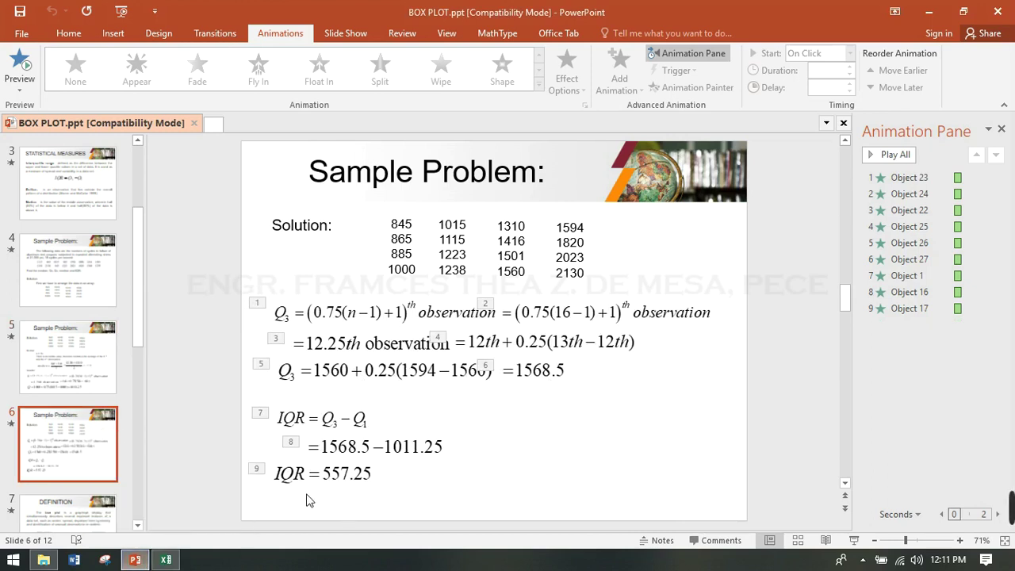
pyautogui.moveTo(135, 560)
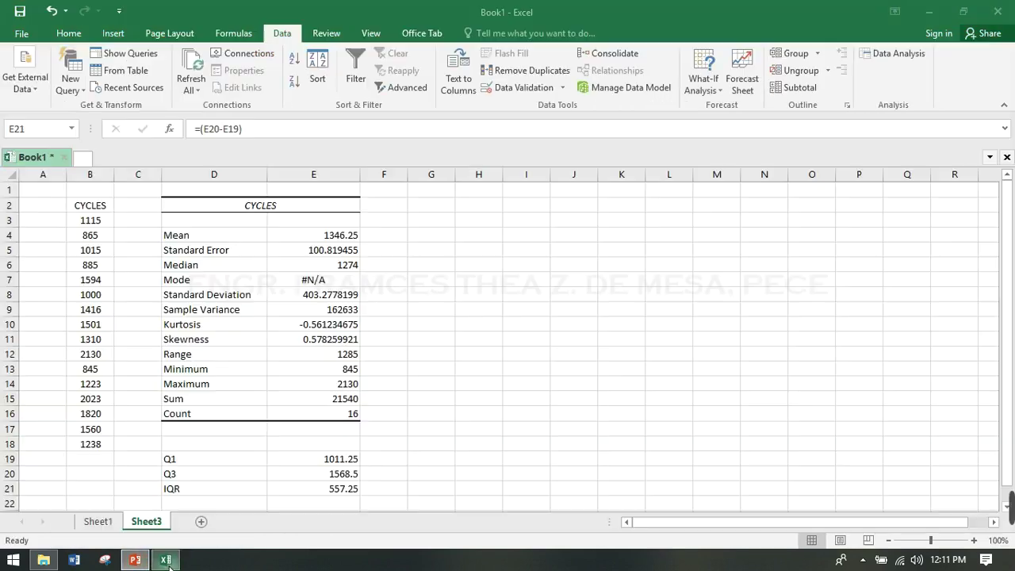
pyautogui.click(167, 564)
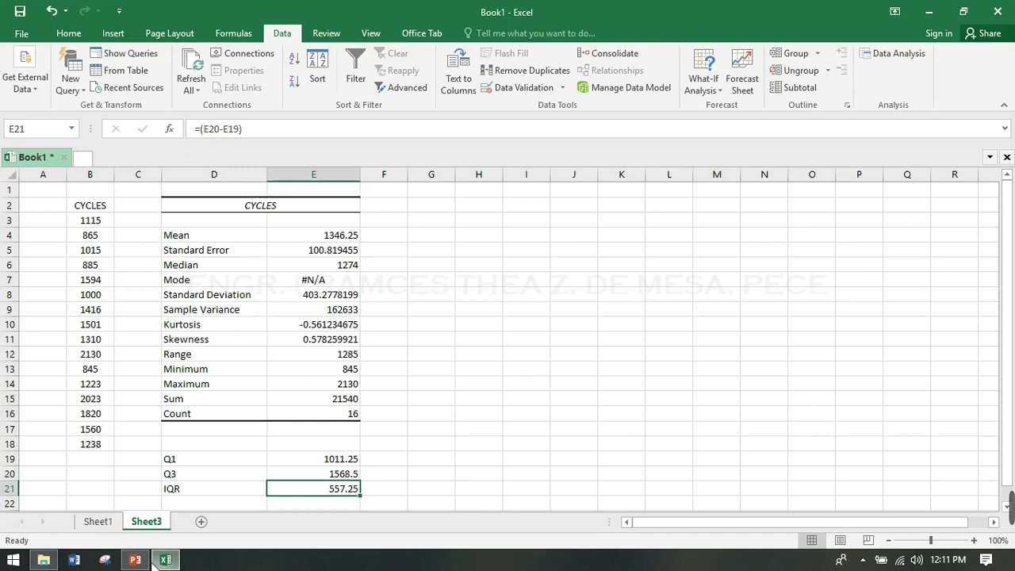
pyautogui.click(143, 566)
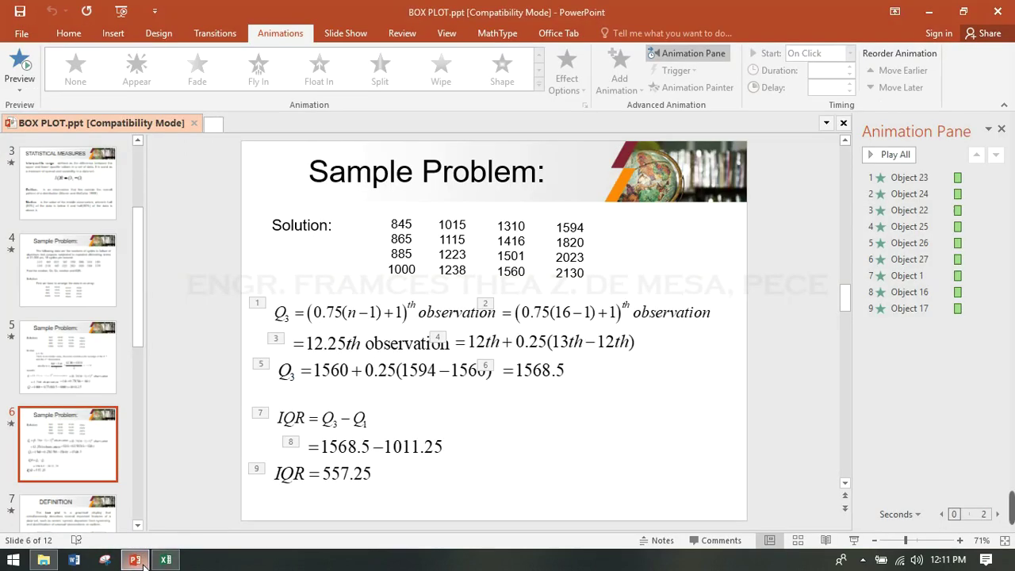
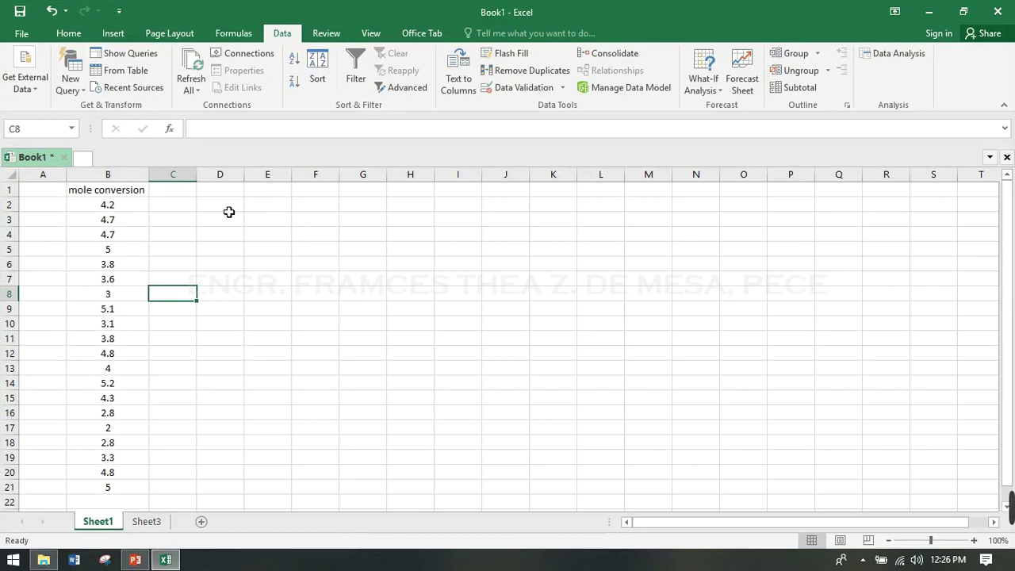
# Step: Generate descriptive summary statistics for the mole conversion data with input range $B:$B, labels in first row, and output at $D$2
pyautogui.click(896, 59)
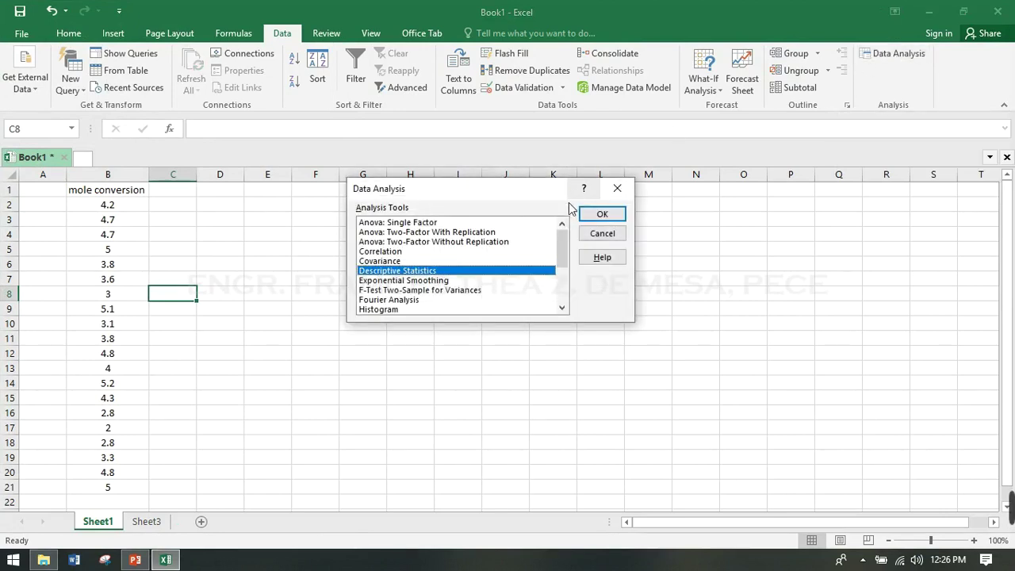
pyautogui.click(609, 221)
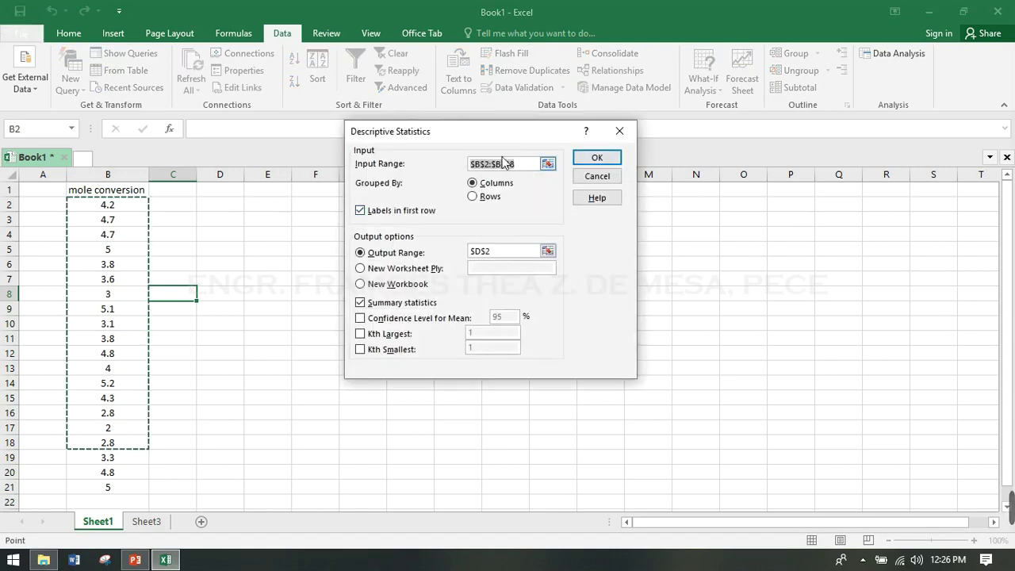
pyautogui.press('BackSpace')
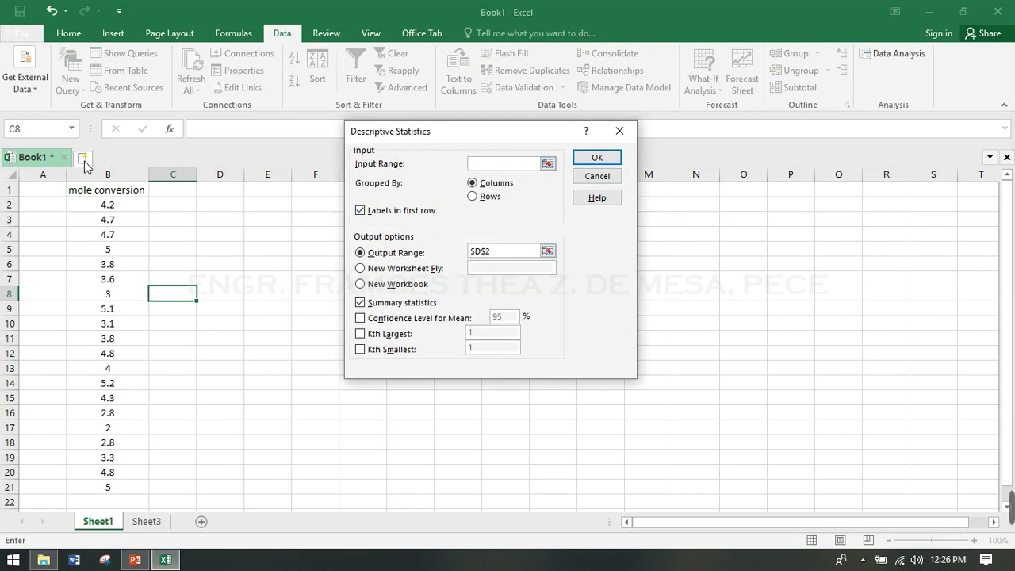
pyautogui.click(115, 181)
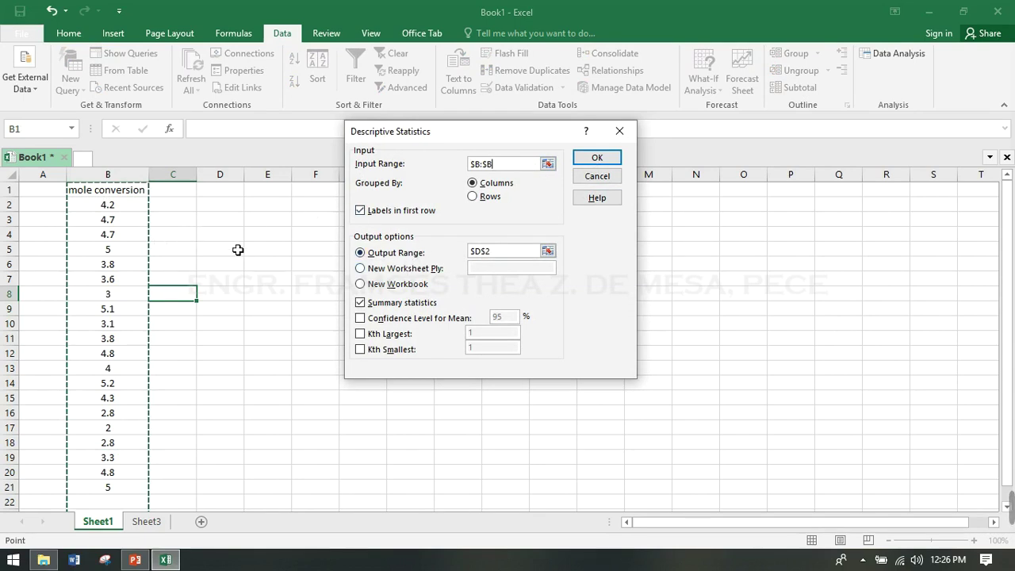
pyautogui.click(504, 254)
pyautogui.press('BackSpace')
pyautogui.press('BackSpace')
pyautogui.press('BackSpace')
pyautogui.press('BackSpace')
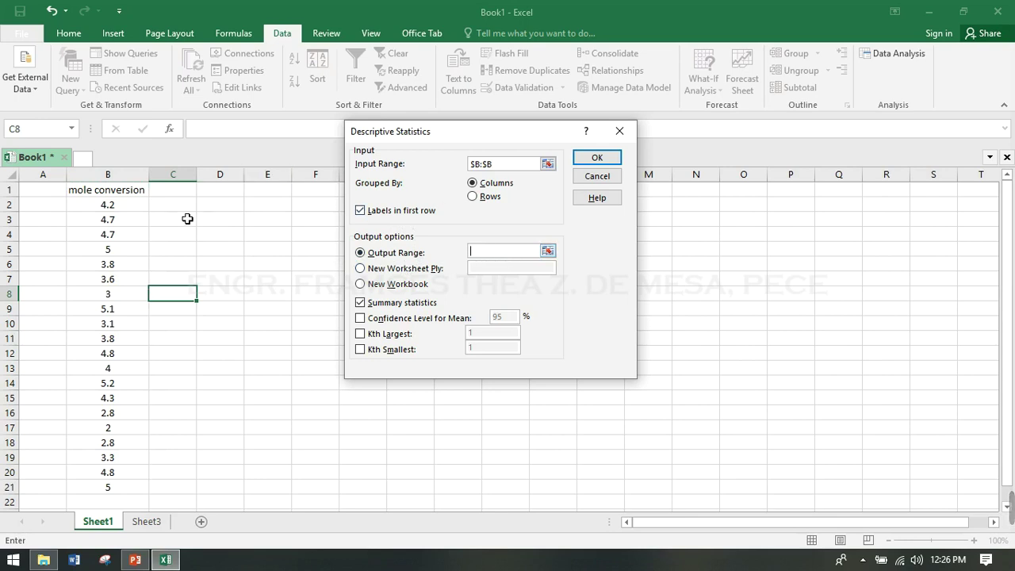
pyautogui.click(228, 211)
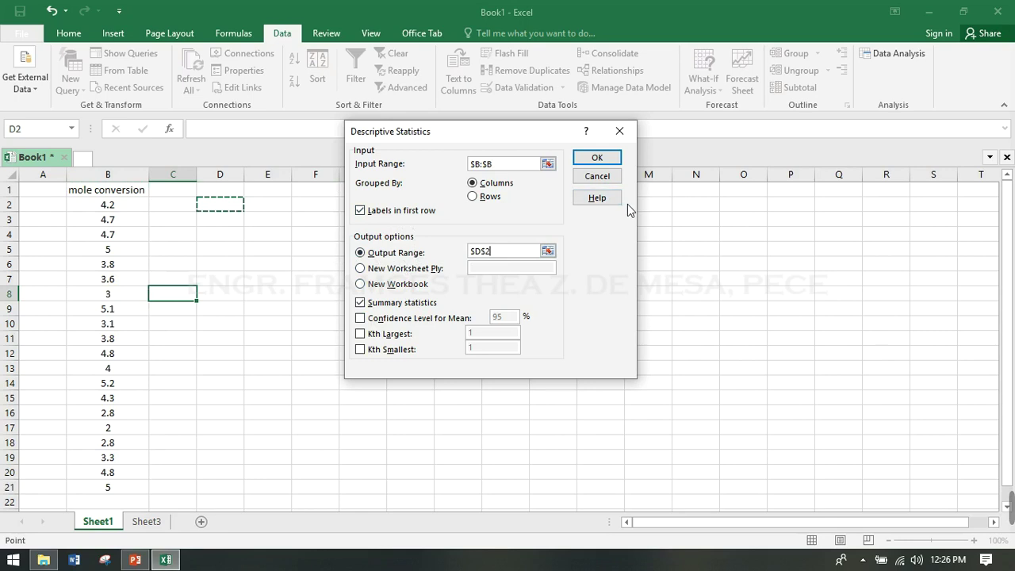
pyautogui.click(615, 159)
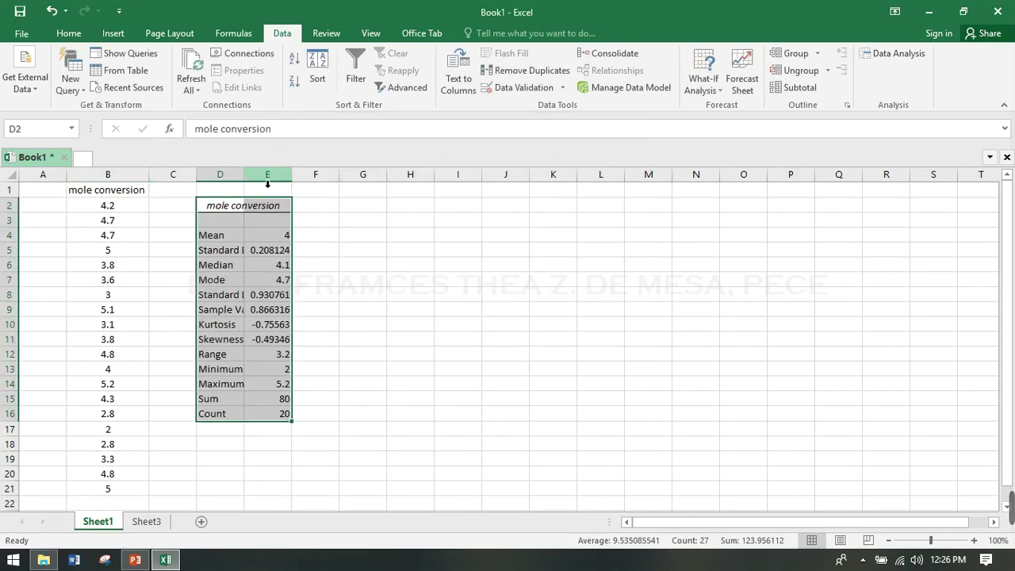
# Step: Autofit columns D and E to the mole conversion summary table and select cell D18 below it
pyautogui.doubleClick(244, 175)
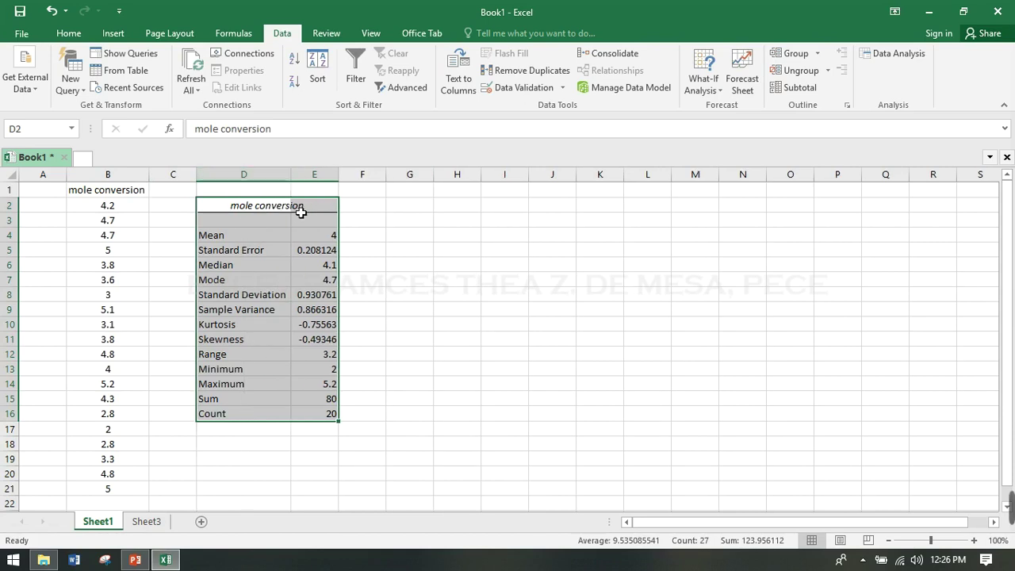
pyautogui.moveTo(343, 187); pyautogui.dragTo(342, 187)
pyautogui.doubleClick(342, 187)
pyautogui.click(409, 339)
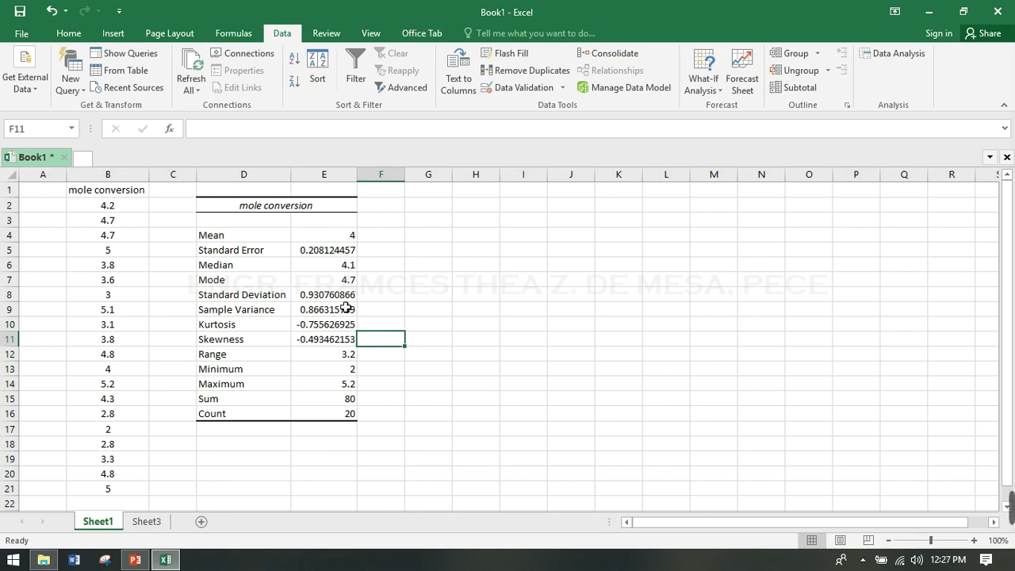
pyautogui.click(259, 456)
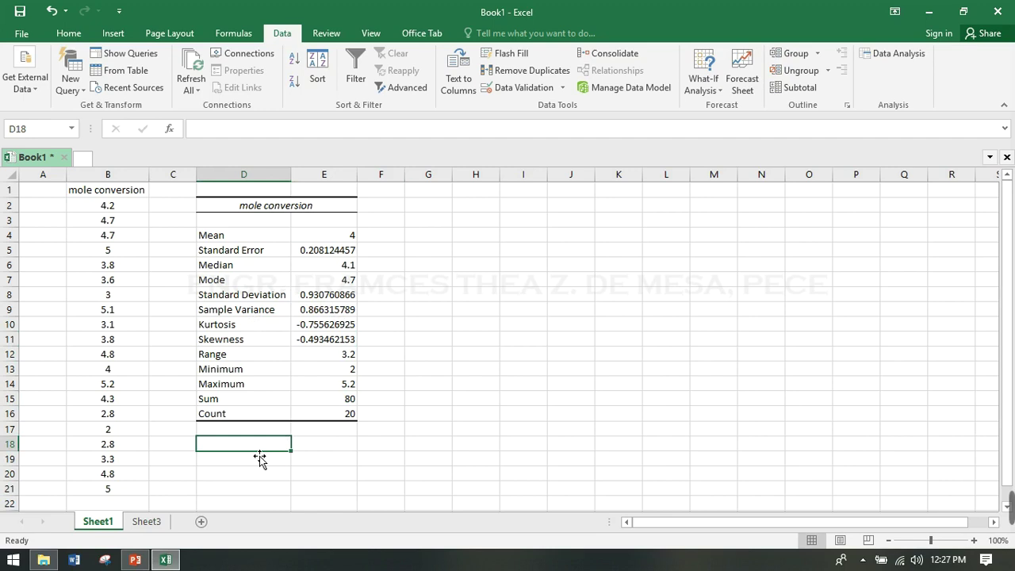
# Step: Label D18 as Q1 and enter the first-quartile formula =QUARTILE(B2:B21,1) beside it in E18
pyautogui.write('Q1')
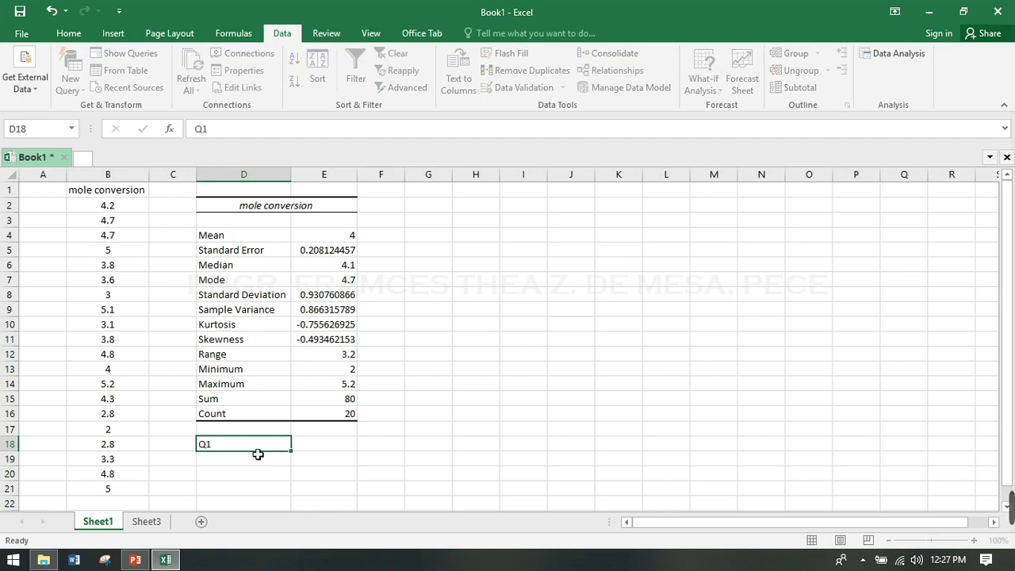
pyautogui.press('Tab')
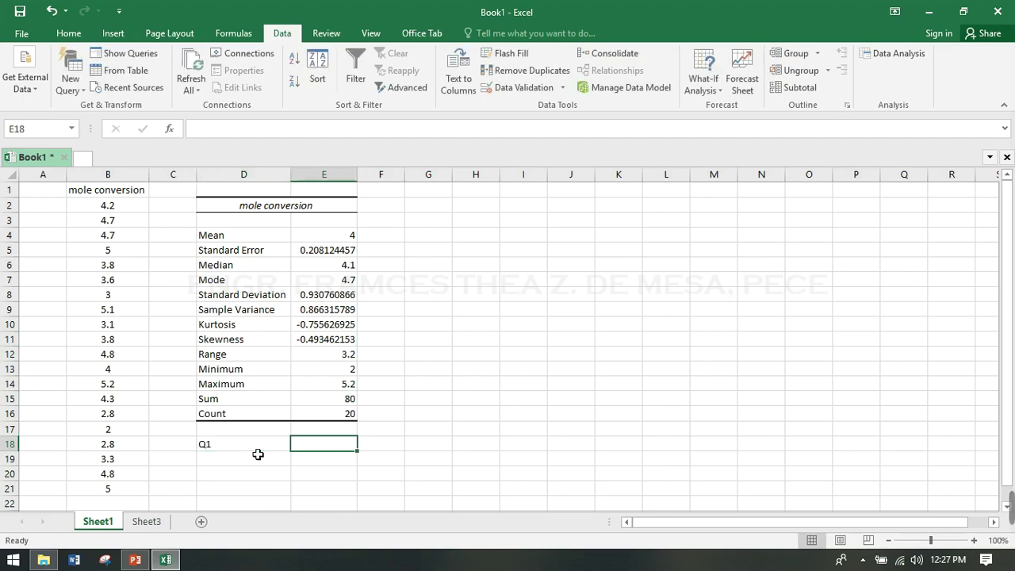
pyautogui.write('=(')
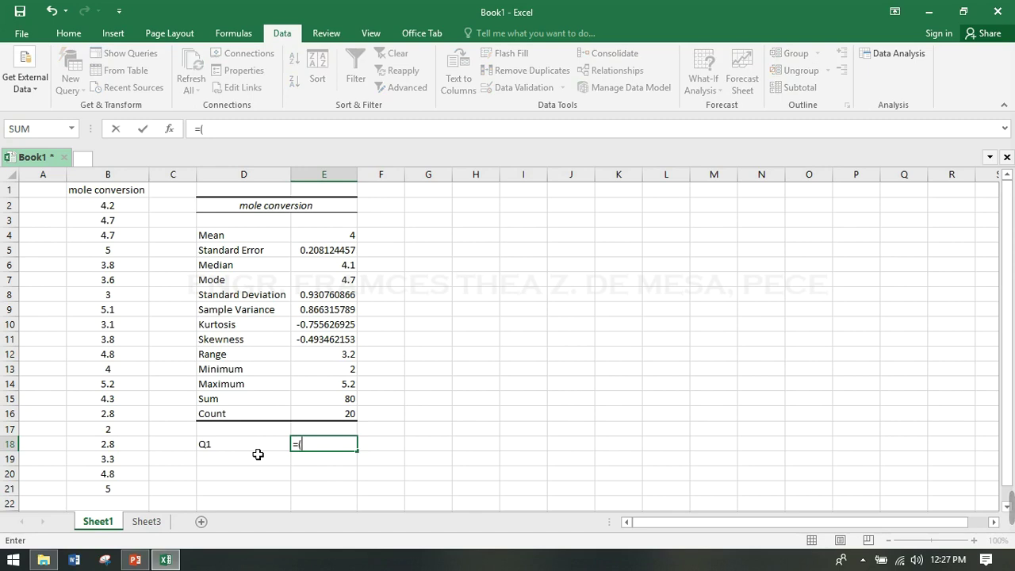
pyautogui.press('BackSpace')
pyautogui.write('Q')
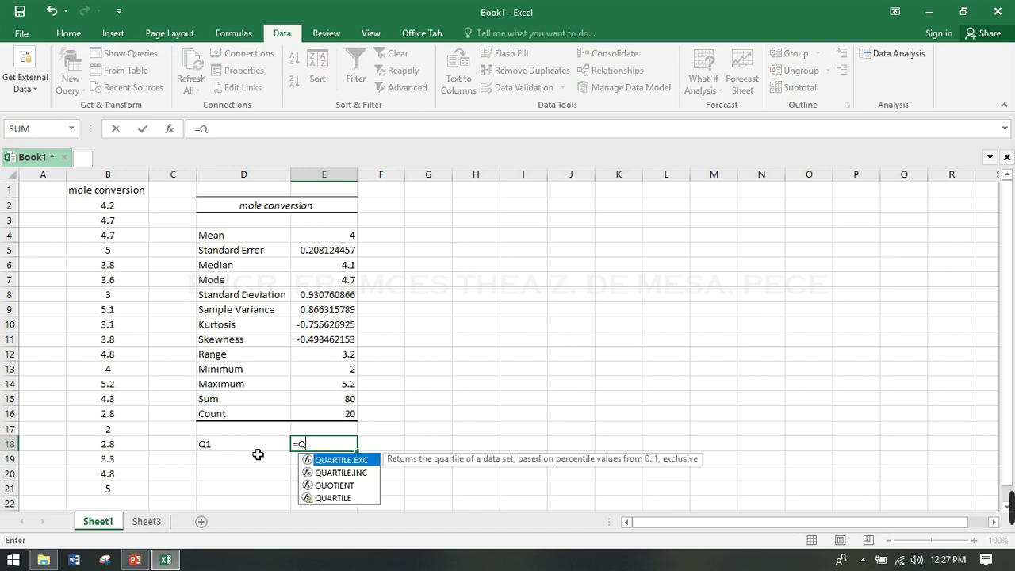
pyautogui.write('UARTILE')
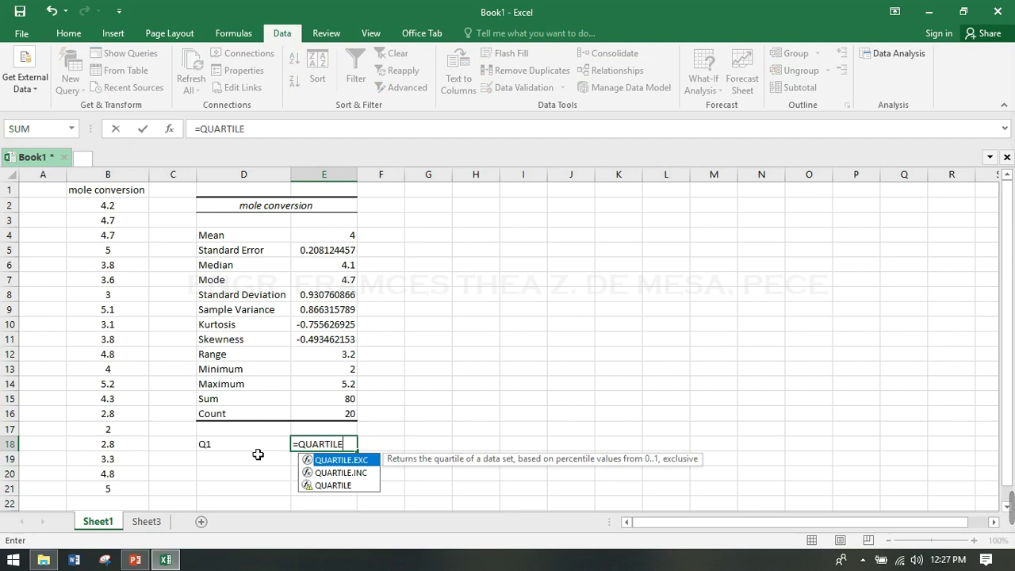
pyautogui.write('(')
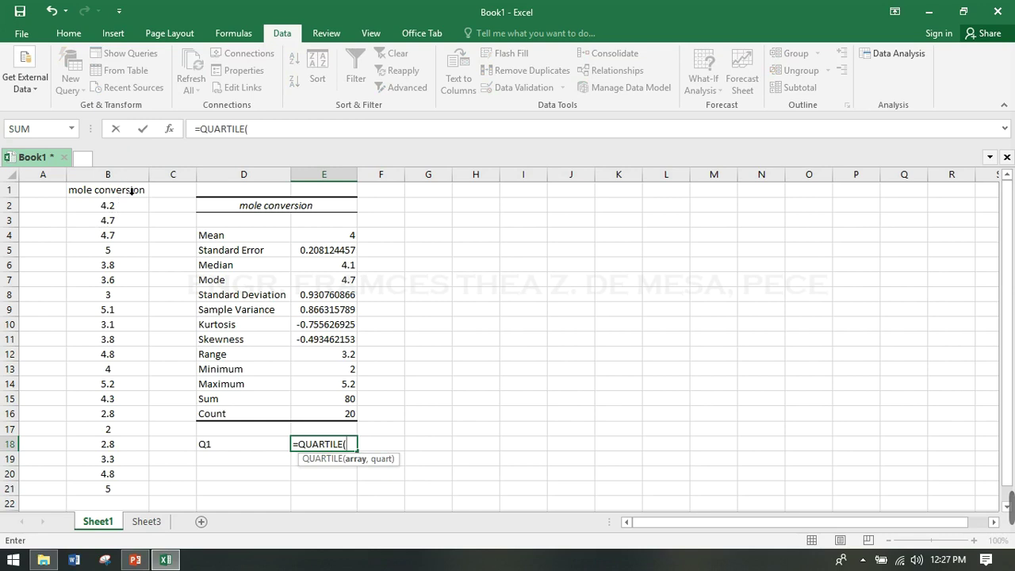
pyautogui.click(119, 211)
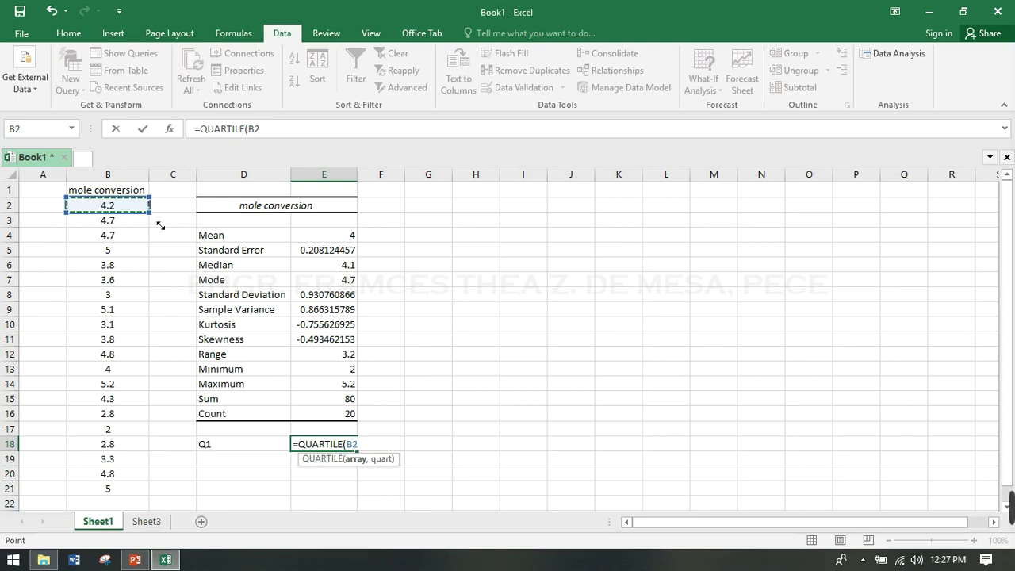
pyautogui.moveTo(160, 226); pyautogui.dragTo(149, 506)
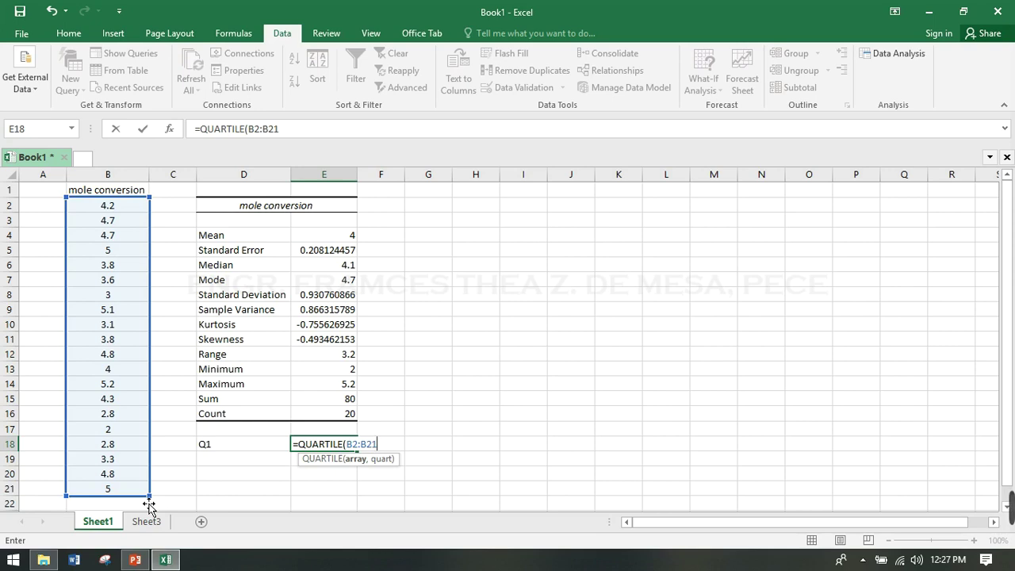
pyautogui.write(',')
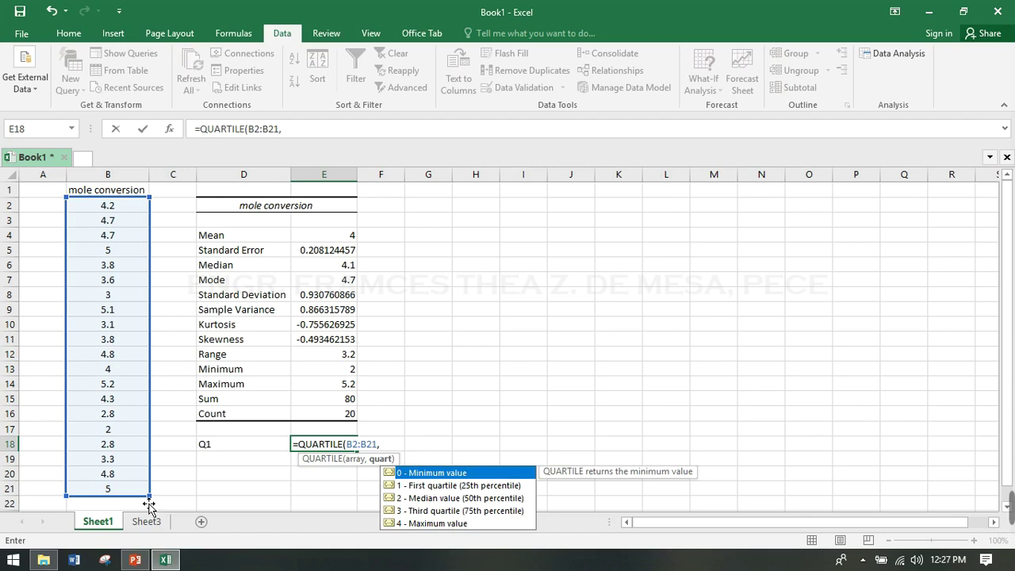
pyautogui.write('1)')
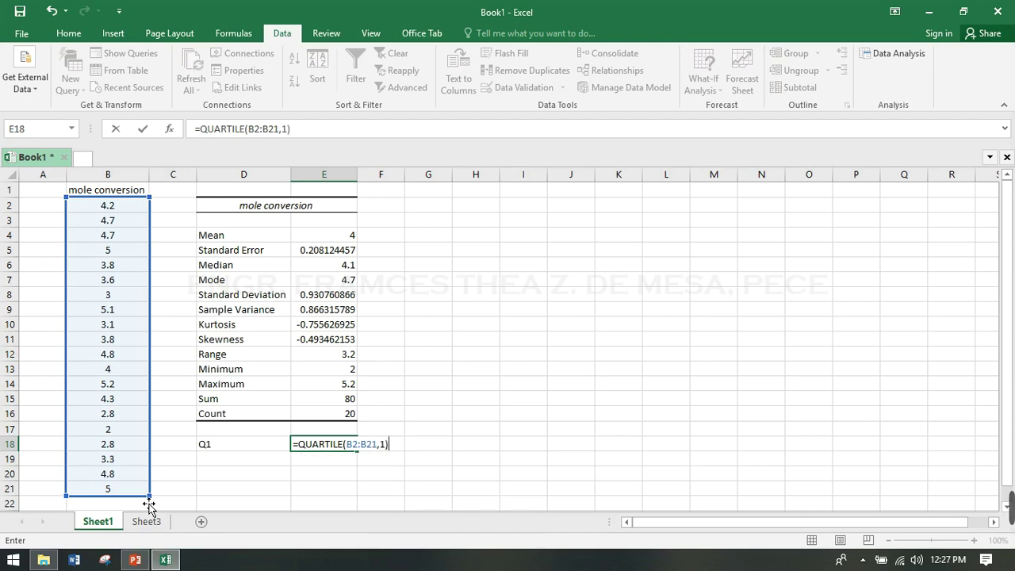
# Step: Make the data range in the E18 quartile formula absolute as $B$2:$B$21
pyautogui.click(355, 452)
pyautogui.write('$B$2:')
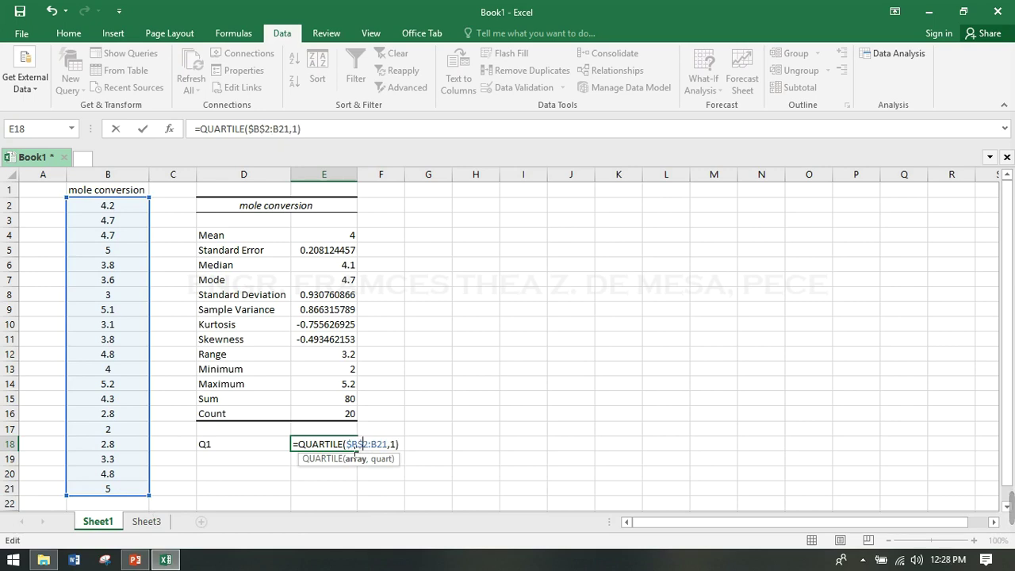
pyautogui.write('$B$')
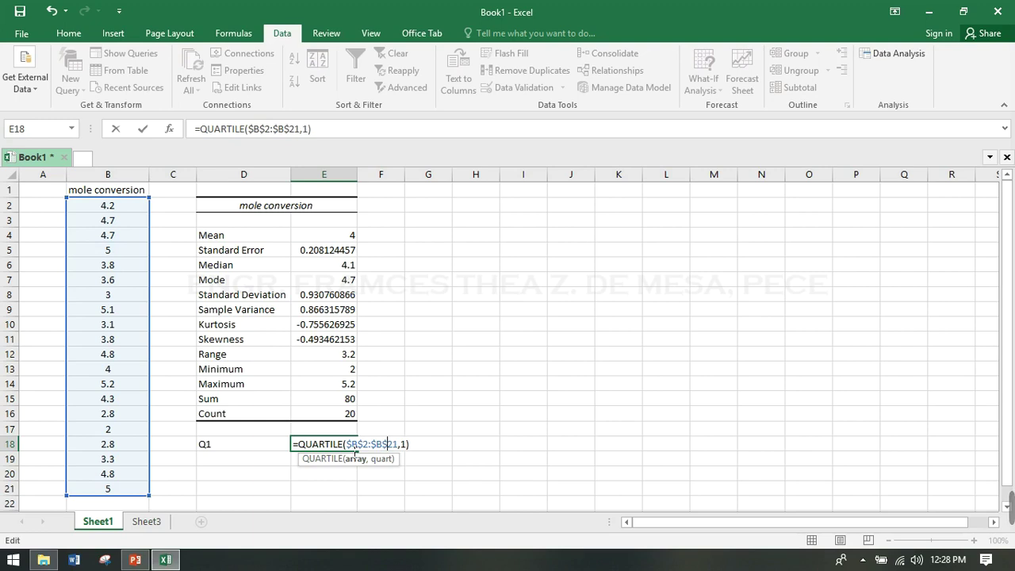
pyautogui.press('Right')
pyautogui.press('Right')
pyautogui.press('Right')
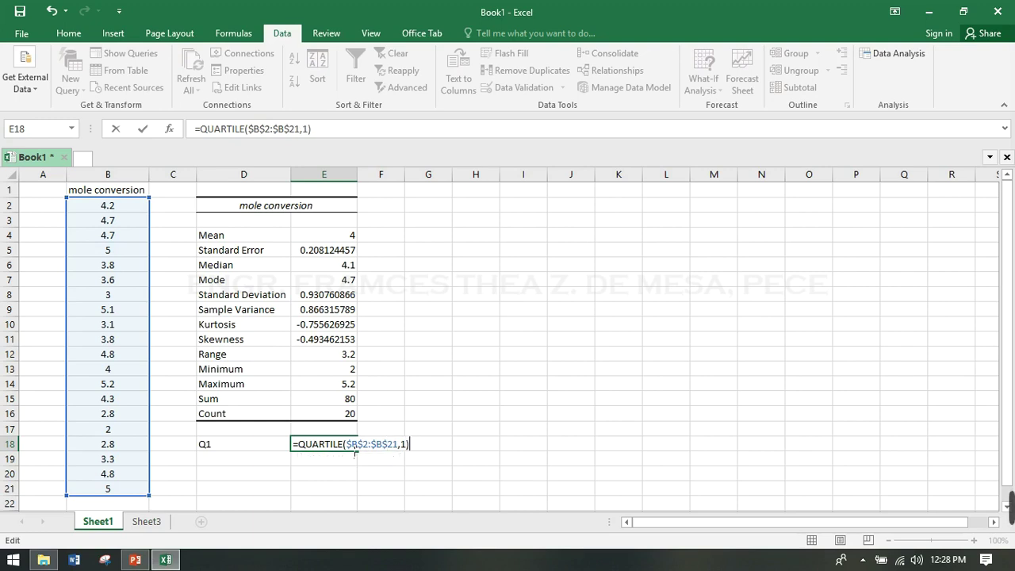
pyautogui.press('Return')
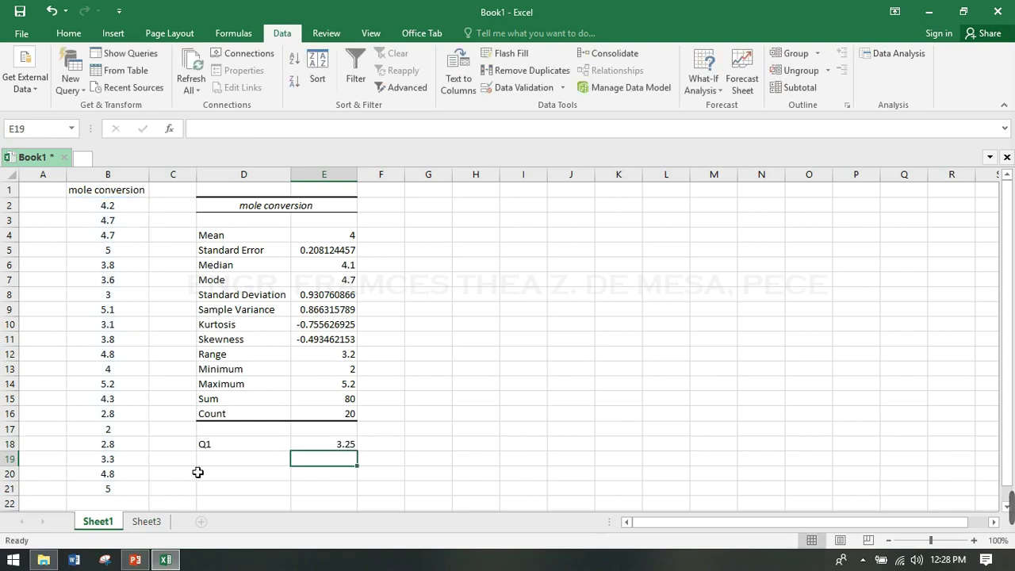
# Step: Enter the label Q3 in D19, directly below the Q1 label
pyautogui.click(243, 464)
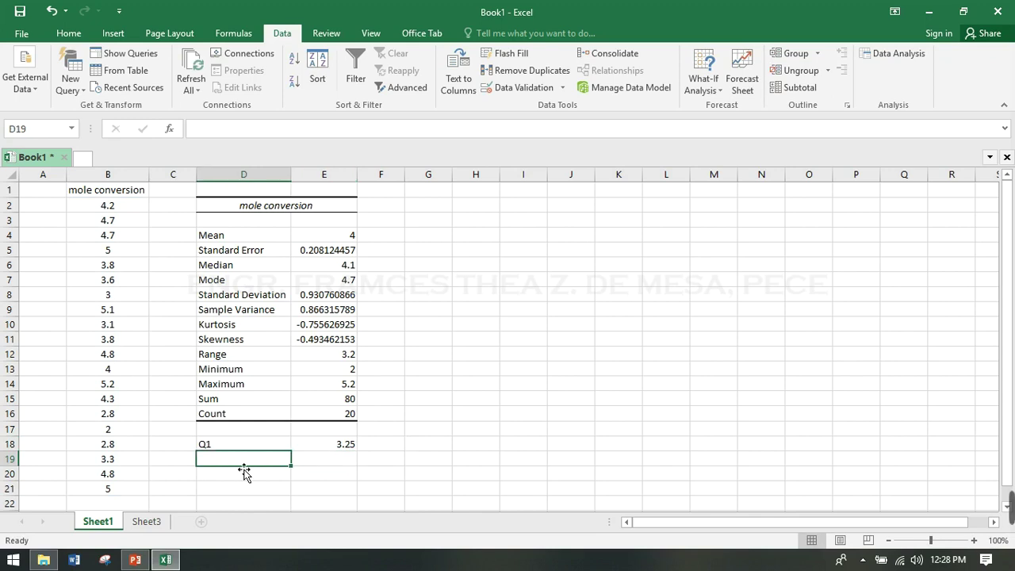
pyautogui.write('Q1')
pyautogui.press('BackSpace')
pyautogui.press('BackSpace')
pyautogui.write('Q1')
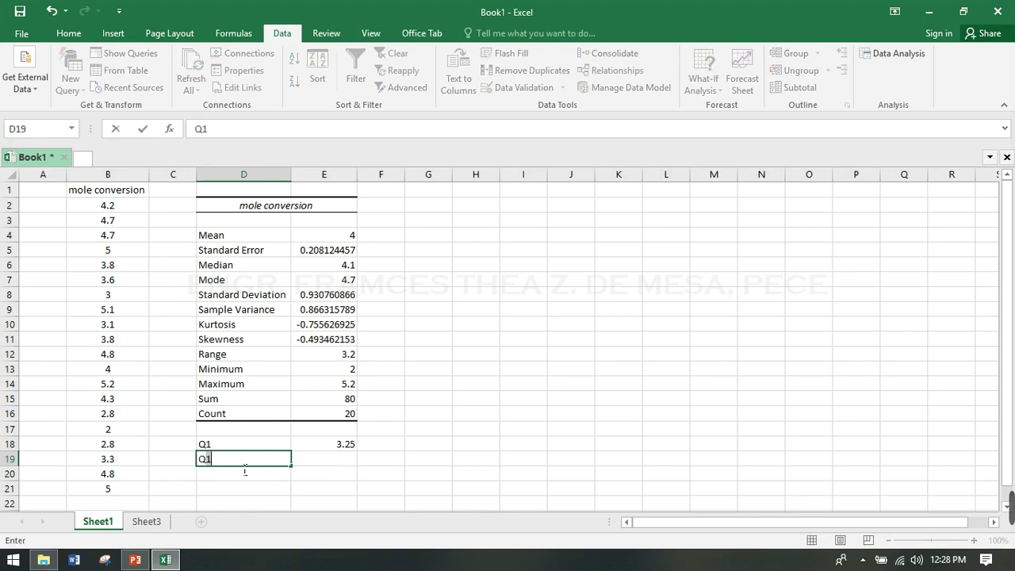
pyautogui.press('BackSpace')
pyautogui.write('3')
pyautogui.press('Tab')
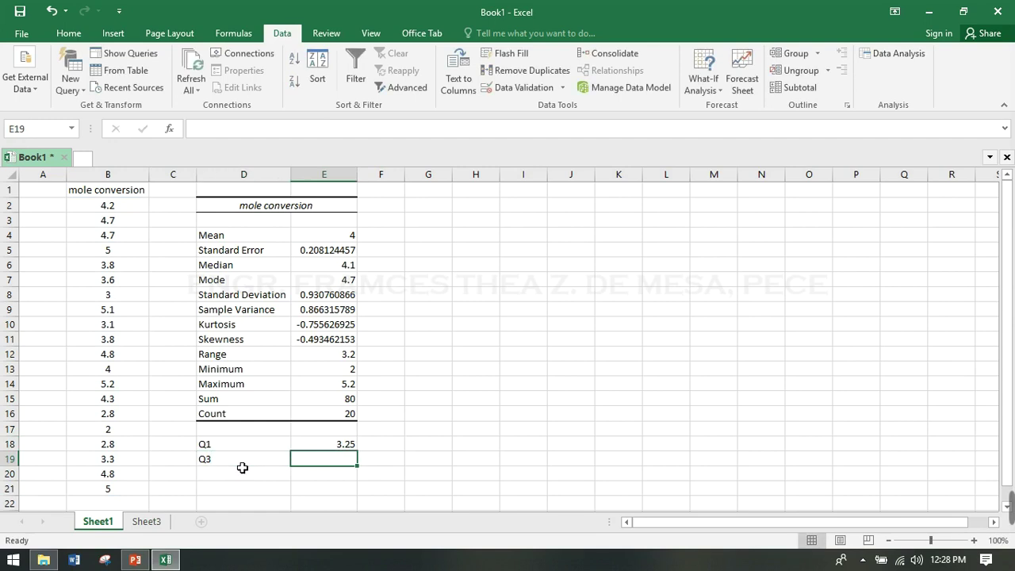
# Step: Copy the Q1 formula from E18 into E19 and change its quartile argument to 3
pyautogui.click(337, 449)
pyautogui.hotkey('ctrl', 'c')
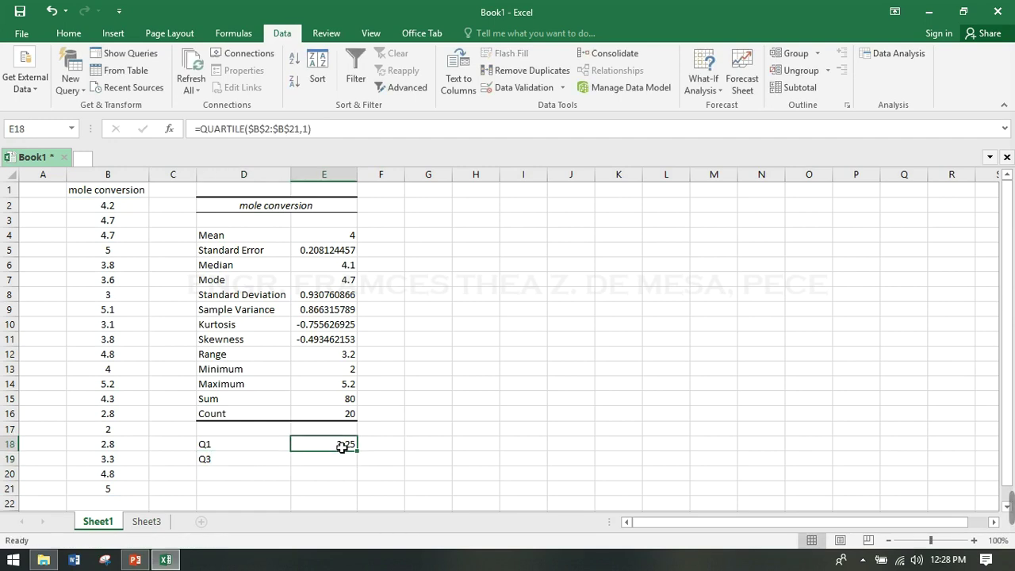
pyautogui.press('Down')
pyautogui.hotkey('ctrl', 'v')
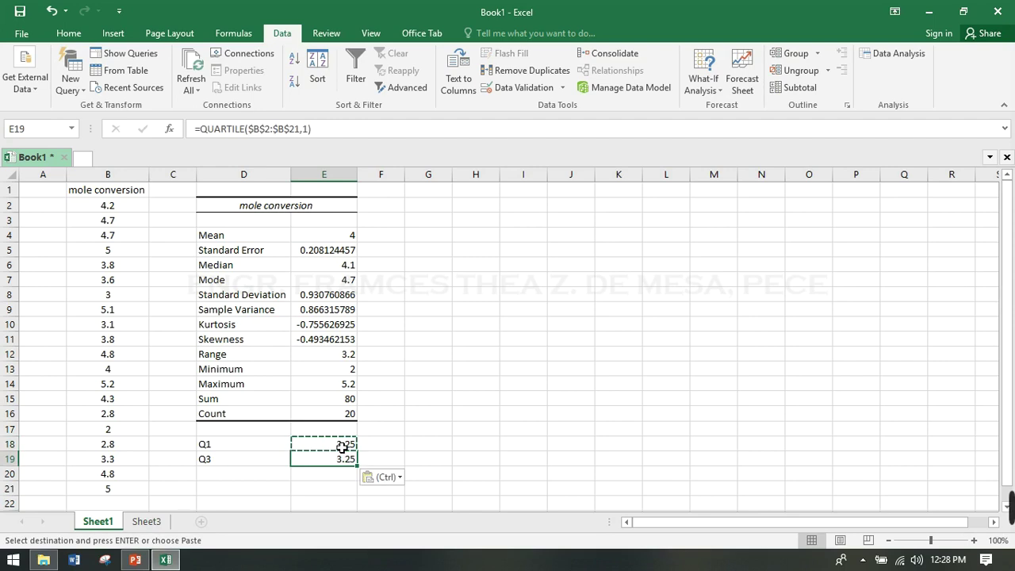
pyautogui.click(312, 130)
pyautogui.press('BackSpace')
pyautogui.write('3')
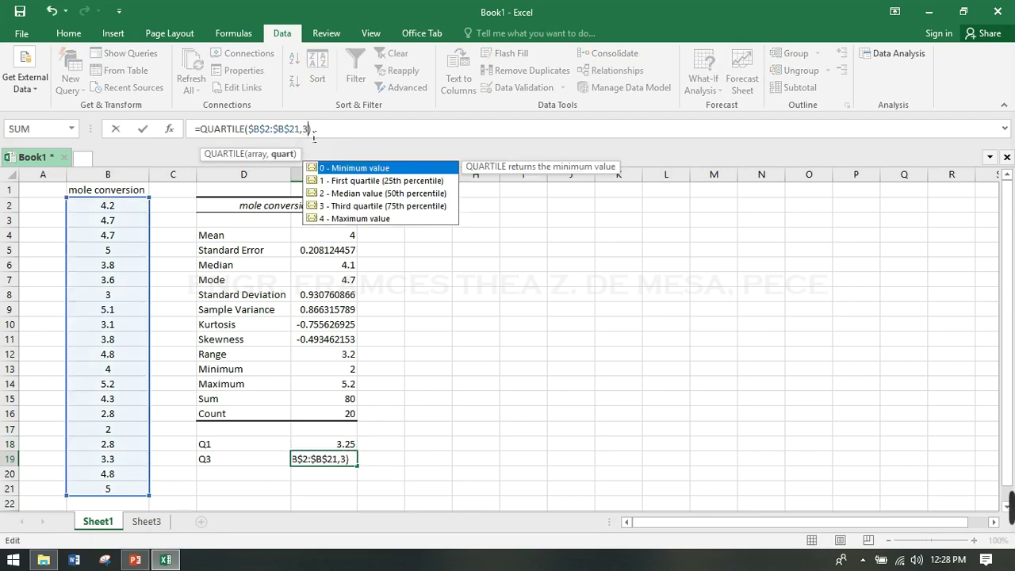
pyautogui.press('Return')
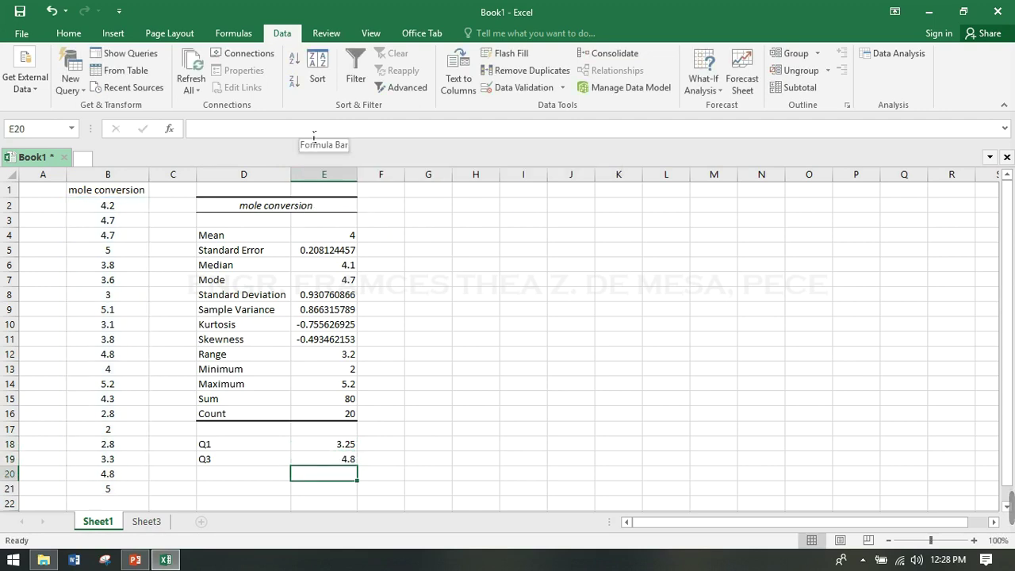
# Step: Enter the label IQR in D20, below the Q3 label
pyautogui.press('Left')
pyautogui.write('Iqr')
pyautogui.press('BackSpace')
pyautogui.press('BackSpace')
pyautogui.press('BackSpace')
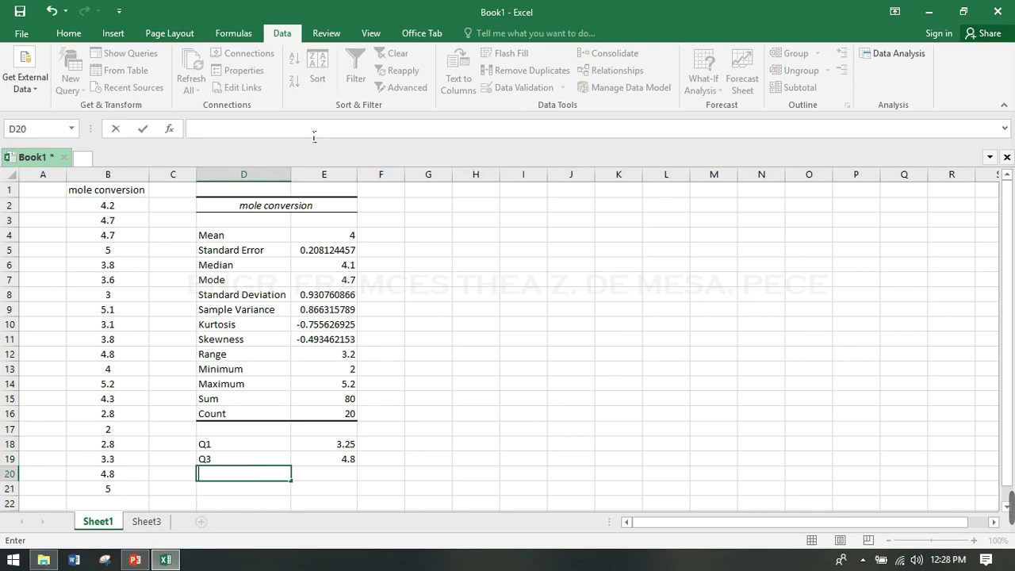
pyautogui.write('IQR')
pyautogui.press('Right')
# Step: Calculate the interquartile range in E20 by subtracting Q1 in E18 from Q3 in E19
pyautogui.write('=')
pyautogui.click(340, 460)
pyautogui.write('-')
pyautogui.click(349, 448)
pyautogui.press('Return')
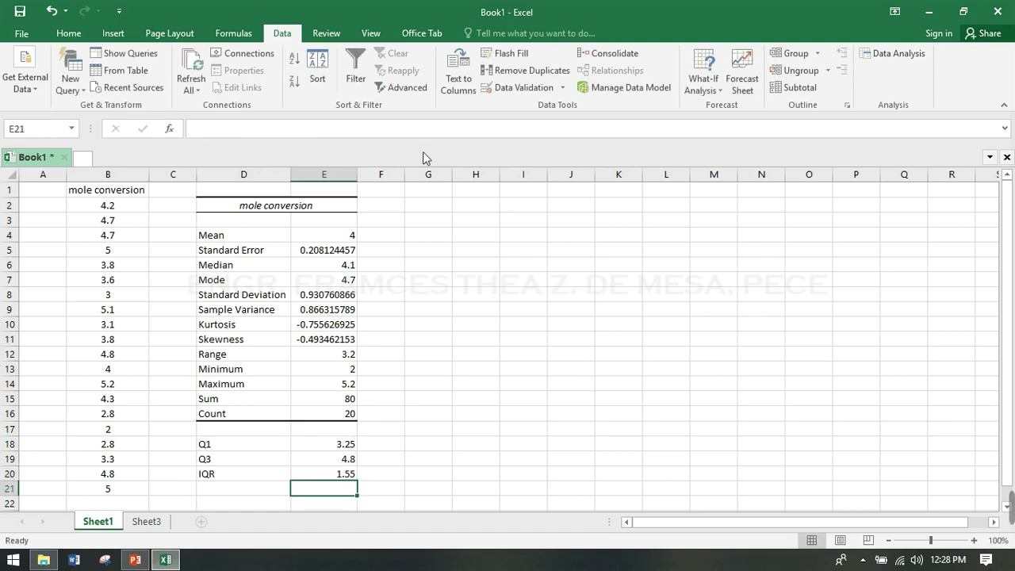
# Step: Insert a Box and Whisker chart of the mole conversion values in B2:B21 and move it clear of the summary table
pyautogui.click(442, 209)
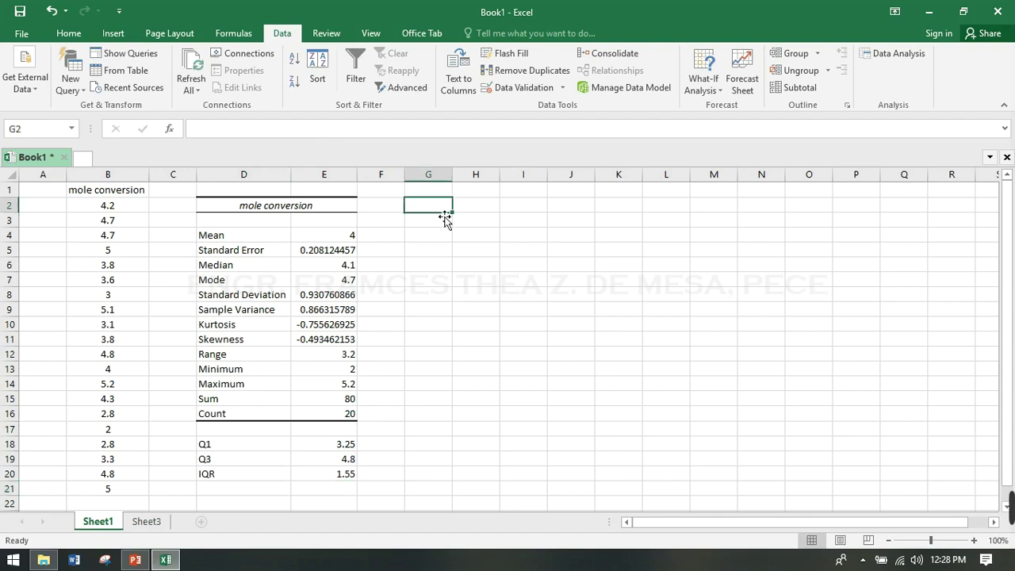
pyautogui.click(114, 33)
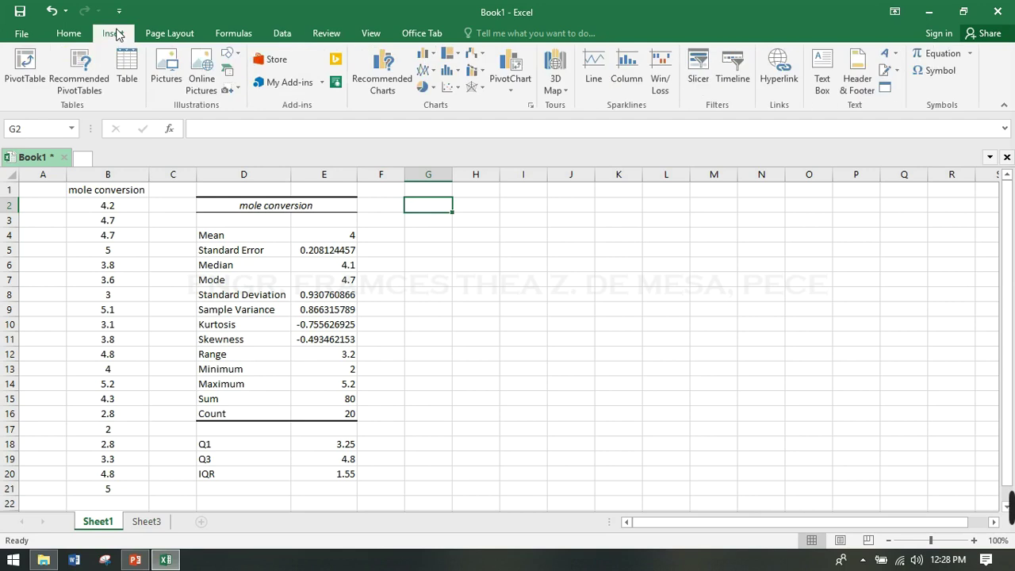
pyautogui.click(451, 73)
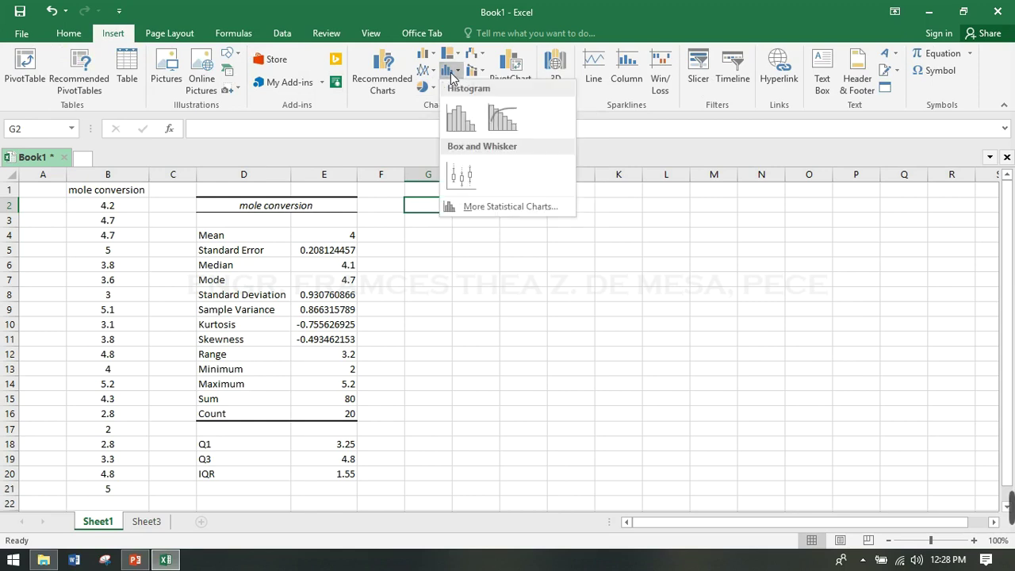
pyautogui.click(451, 73)
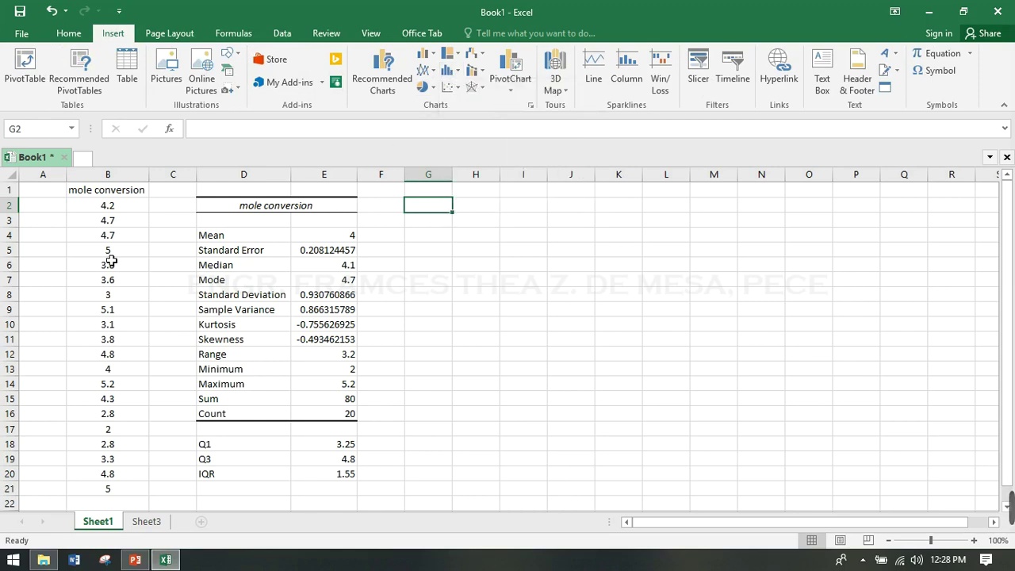
pyautogui.click(129, 212)
pyautogui.moveTo(129, 212); pyautogui.dragTo(105, 495)
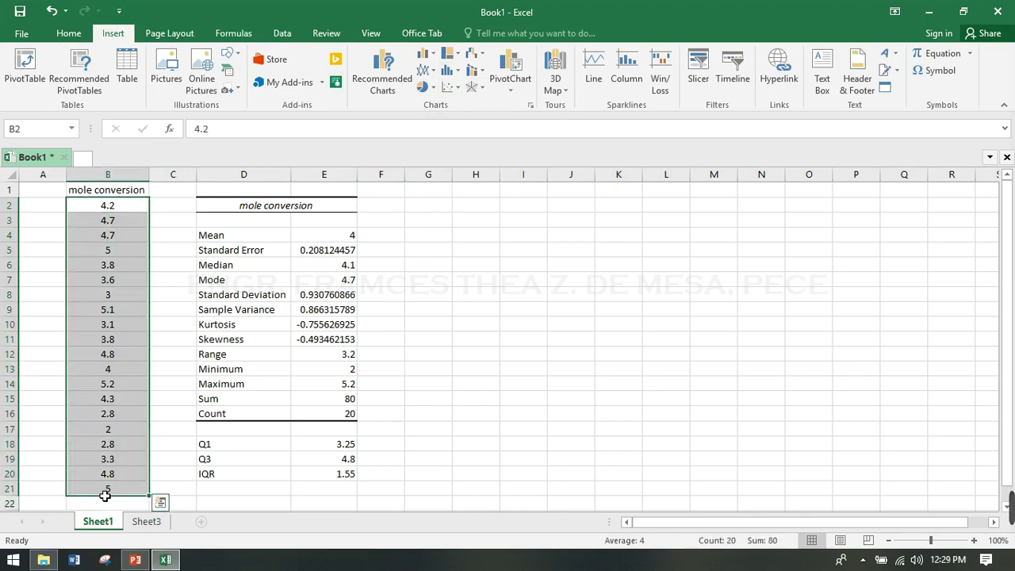
pyautogui.click(452, 71)
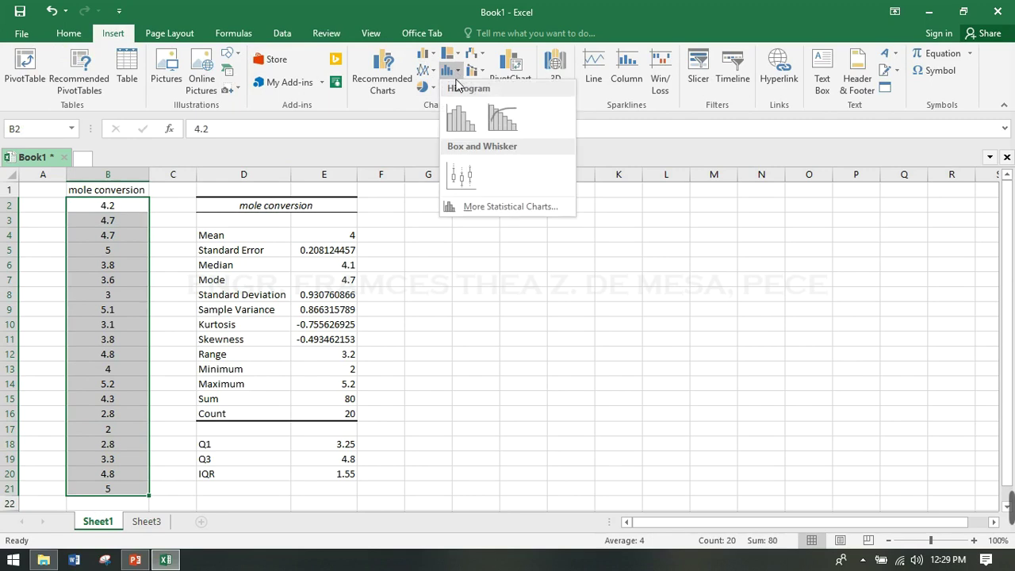
pyautogui.click(458, 181)
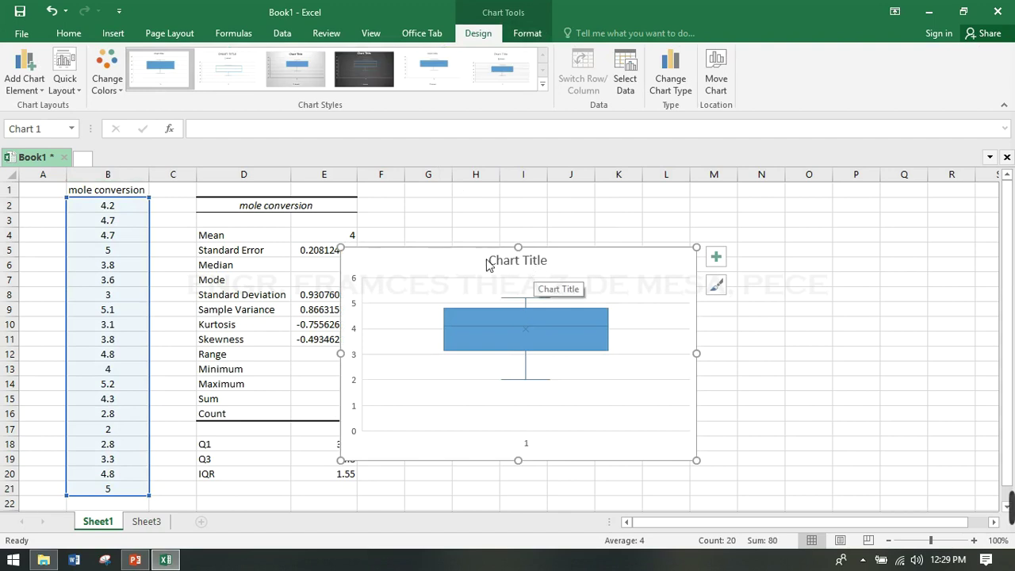
pyautogui.moveTo(487, 265); pyautogui.dragTo(566, 228)
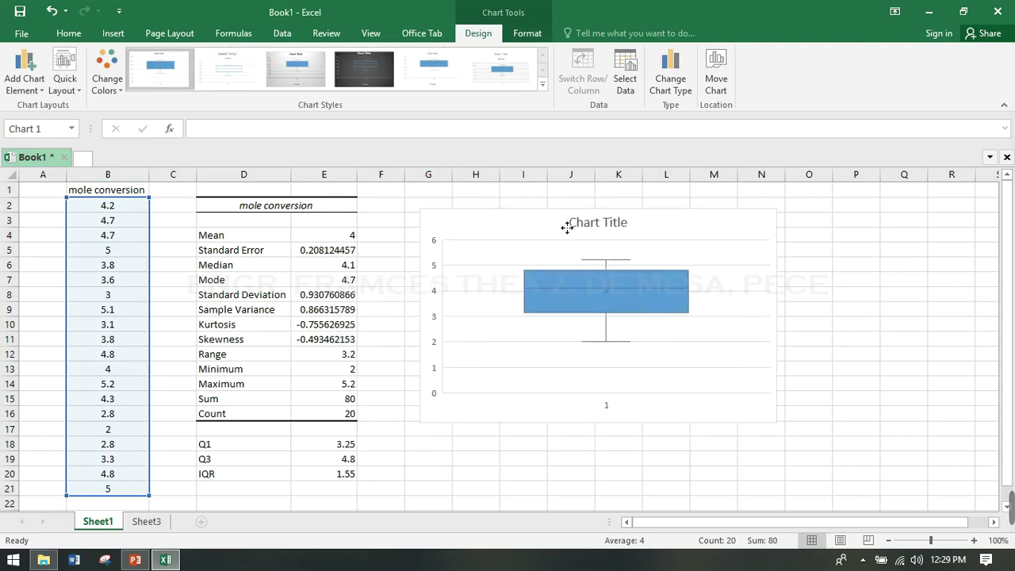
# Step: Replace the box plot's placeholder title with MOLE CONVERSION
pyautogui.click(597, 225)
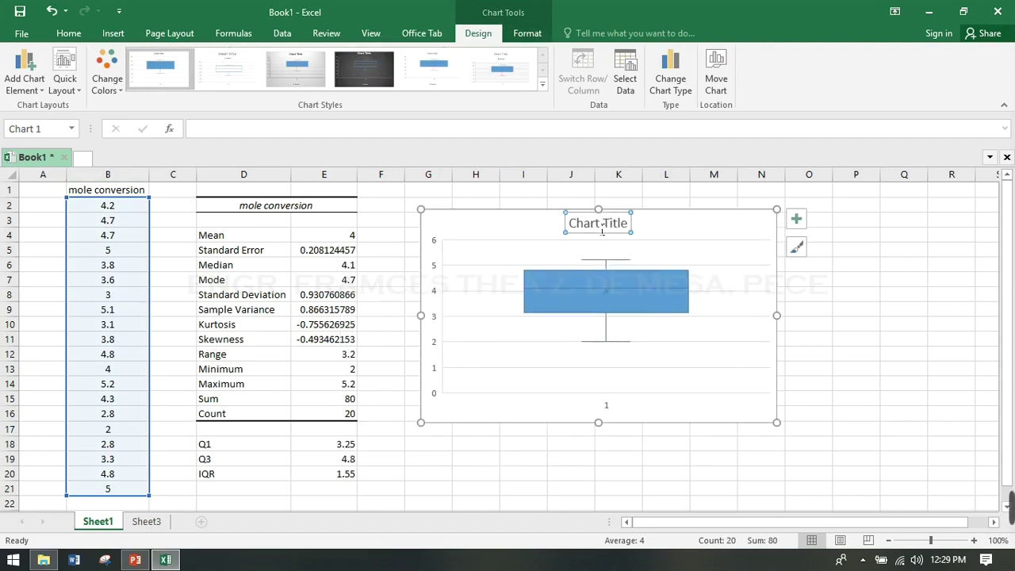
pyautogui.doubleClick(576, 231)
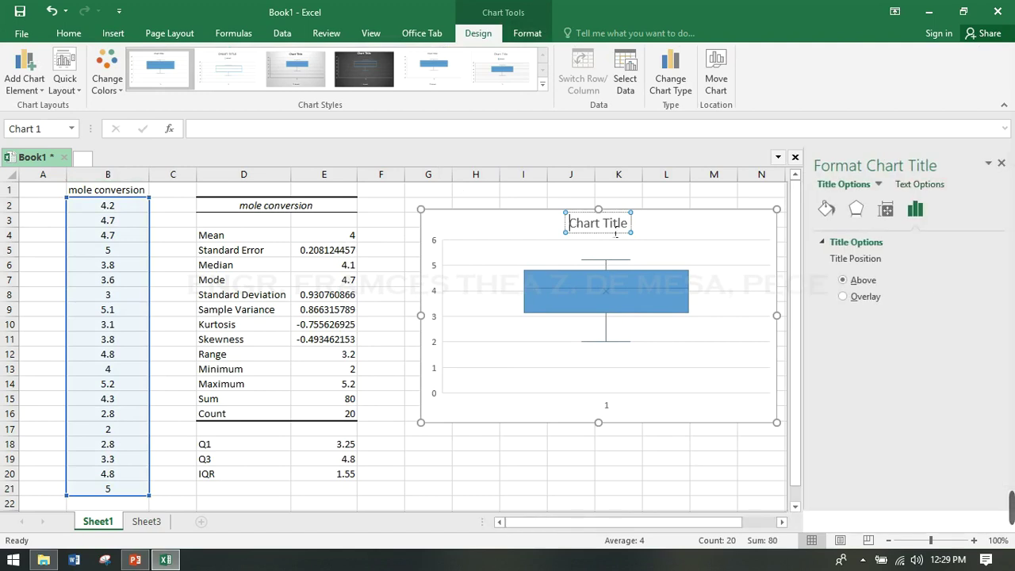
pyautogui.moveTo(570, 223); pyautogui.dragTo(631, 230)
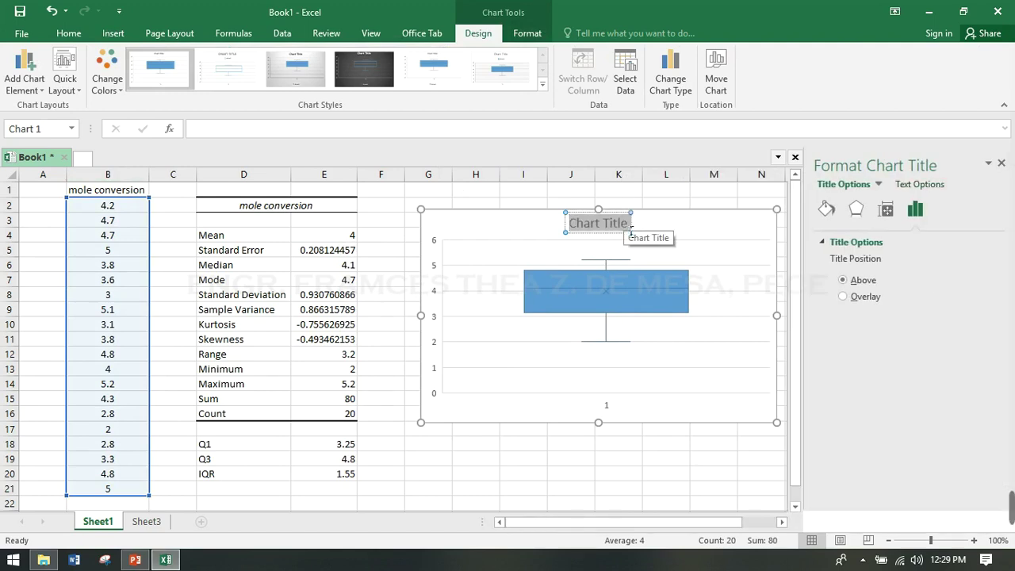
pyautogui.write(',O')
pyautogui.press('BackSpace')
pyautogui.press('BackSpace')
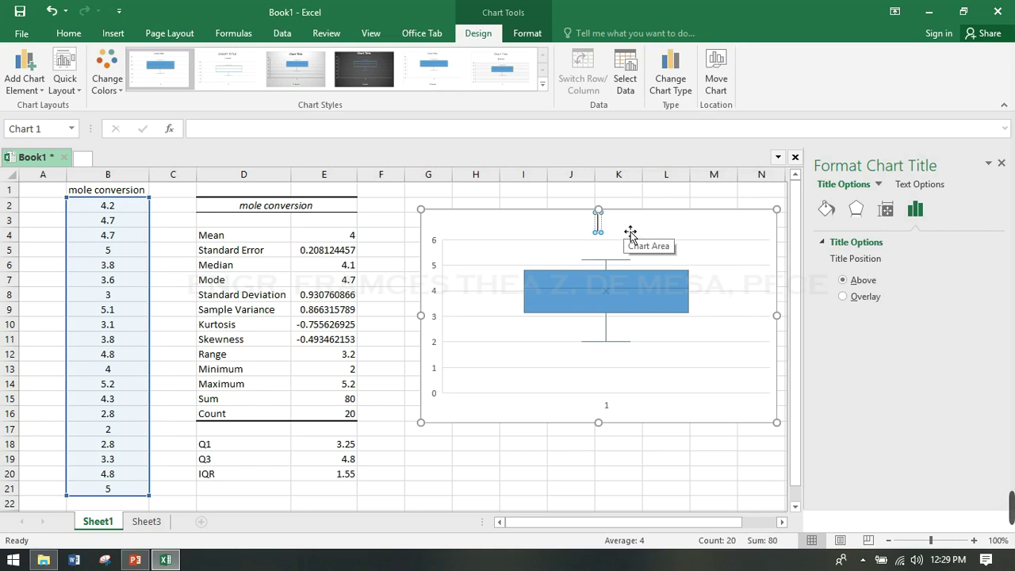
pyautogui.write('MOLE CO')
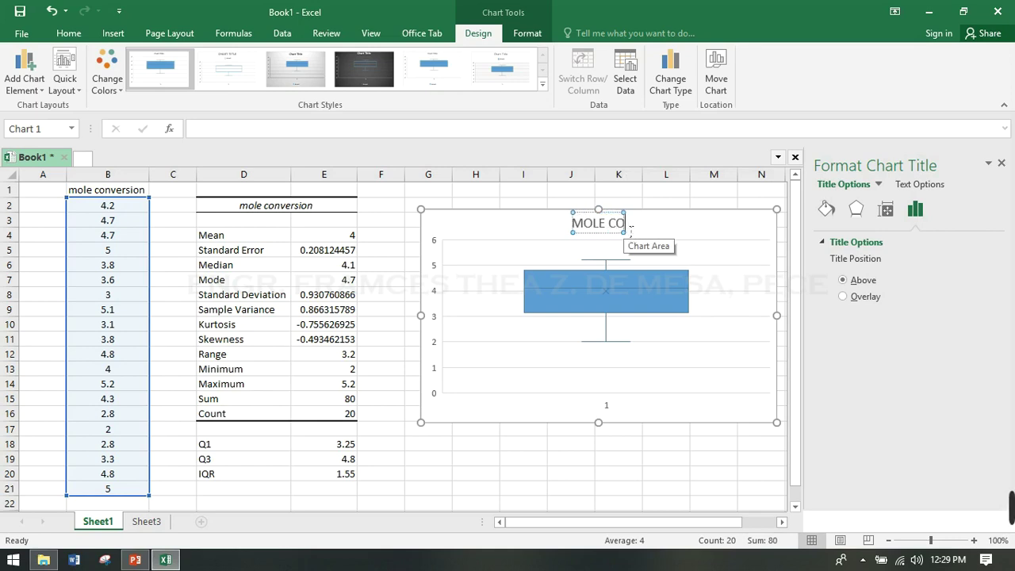
pyautogui.write('NVERSION')
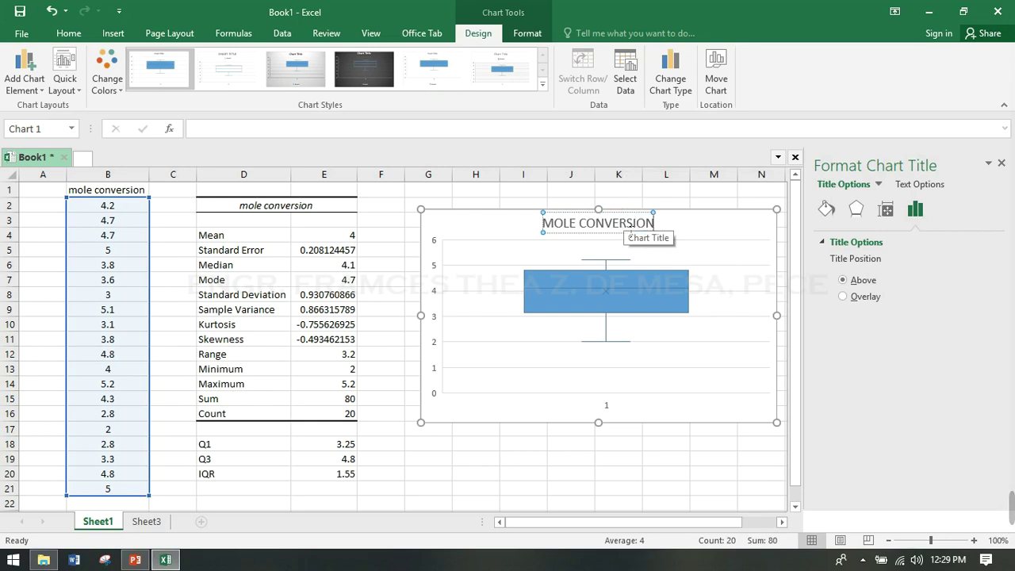
pyautogui.click(641, 480)
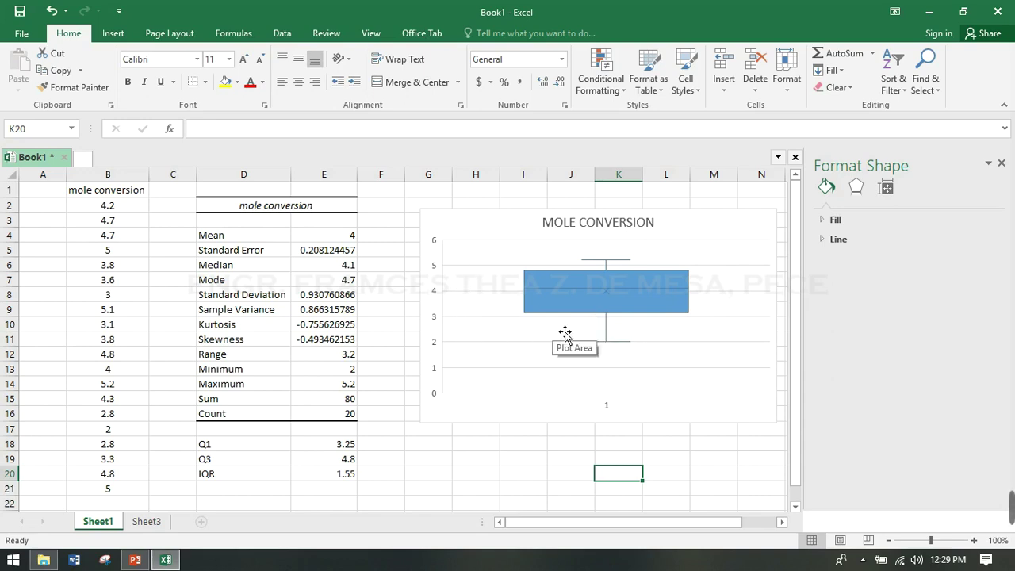
# Step: Examine the lower and upper quartile edges of the mole conversion box plot
pyautogui.moveTo(554, 293)
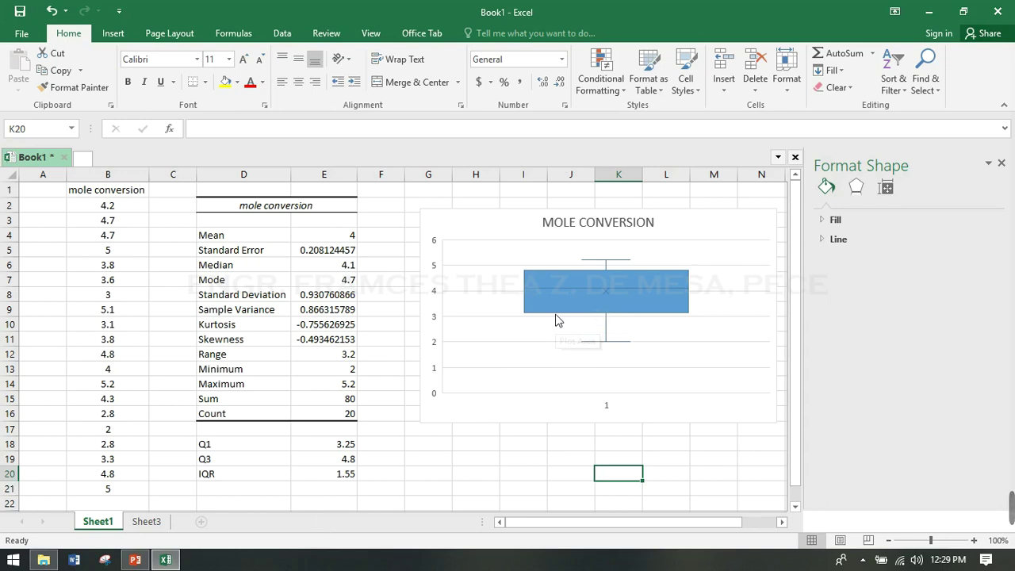
pyautogui.moveTo(556, 320)
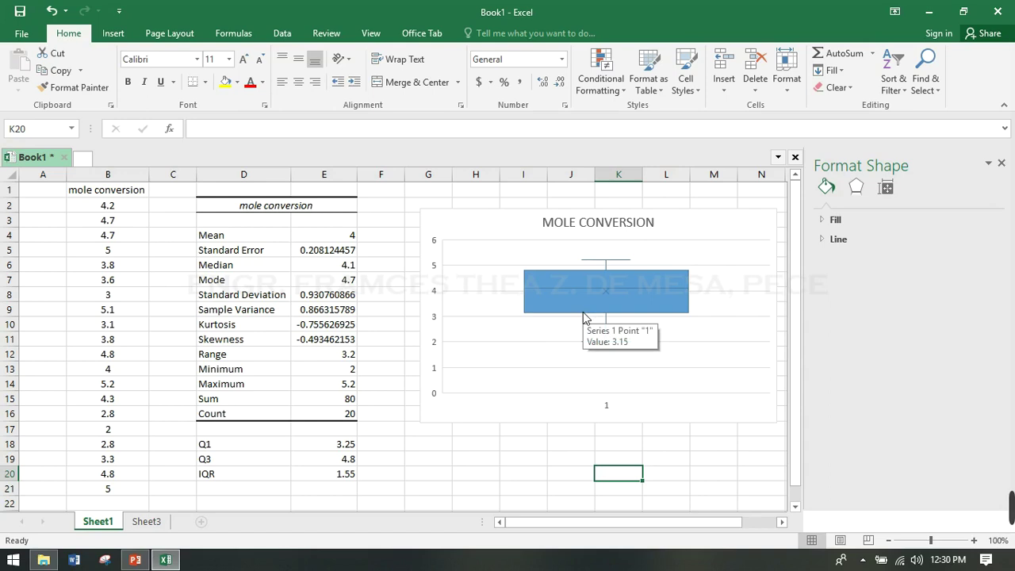
pyautogui.click(584, 316)
pyautogui.moveTo(589, 318)
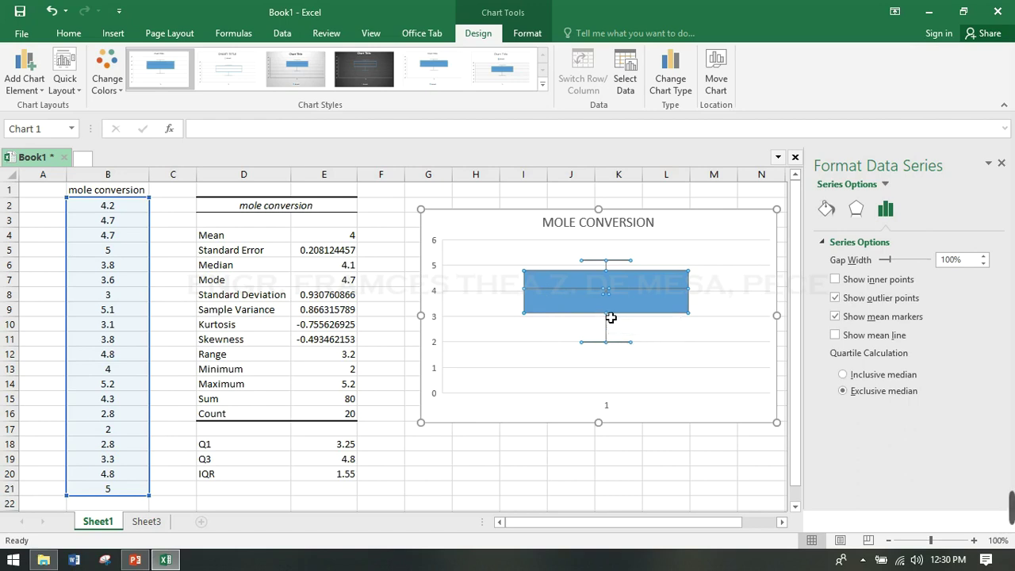
pyautogui.click(473, 460)
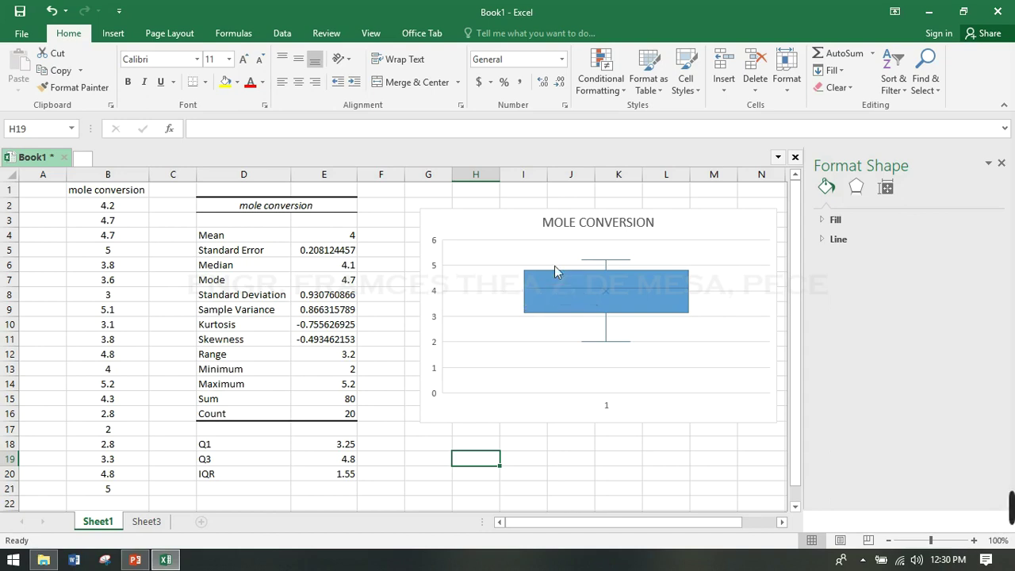
pyautogui.moveTo(588, 270)
# Step: Calculate 1.5 times the interquartile range in F20 with the formula =1.5*E20
pyautogui.click(399, 481)
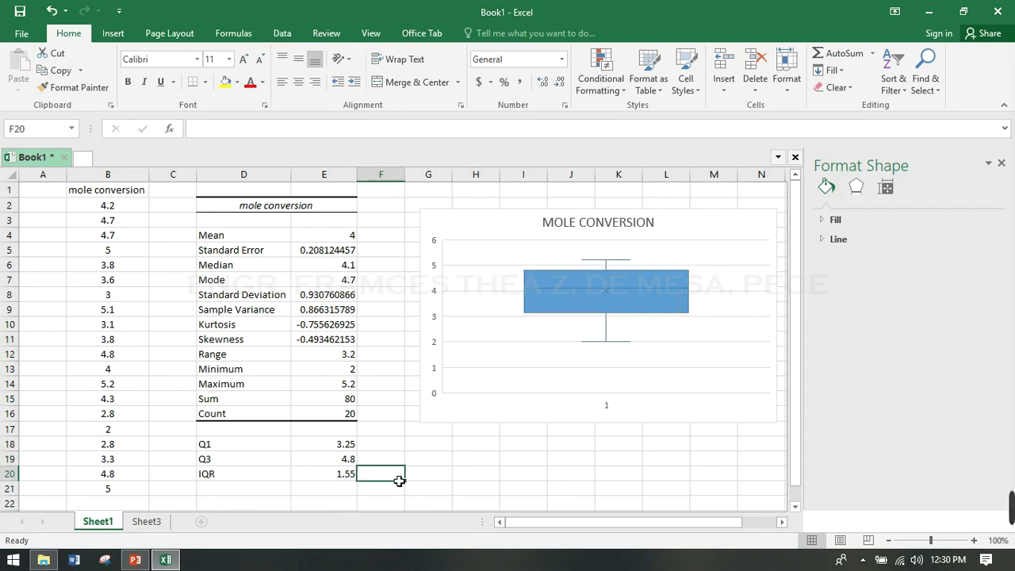
pyautogui.write('=')
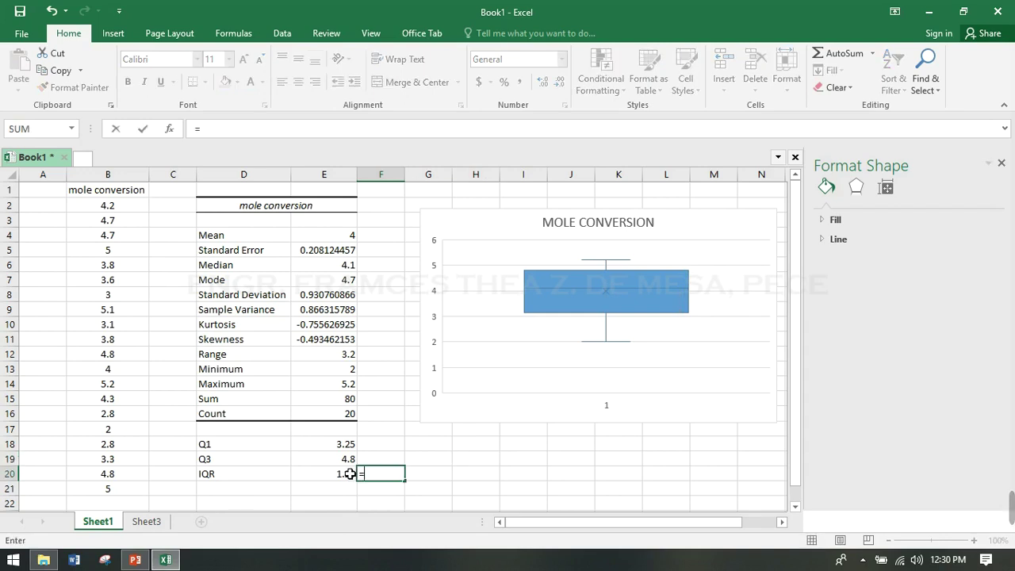
pyautogui.write('1.5*')
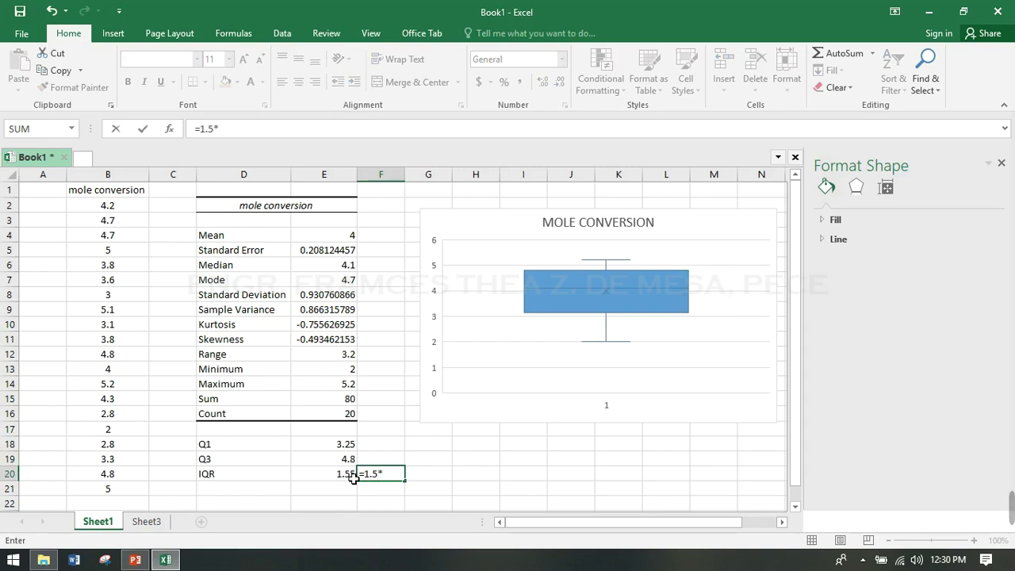
pyautogui.click(345, 479)
pyautogui.press('Return')
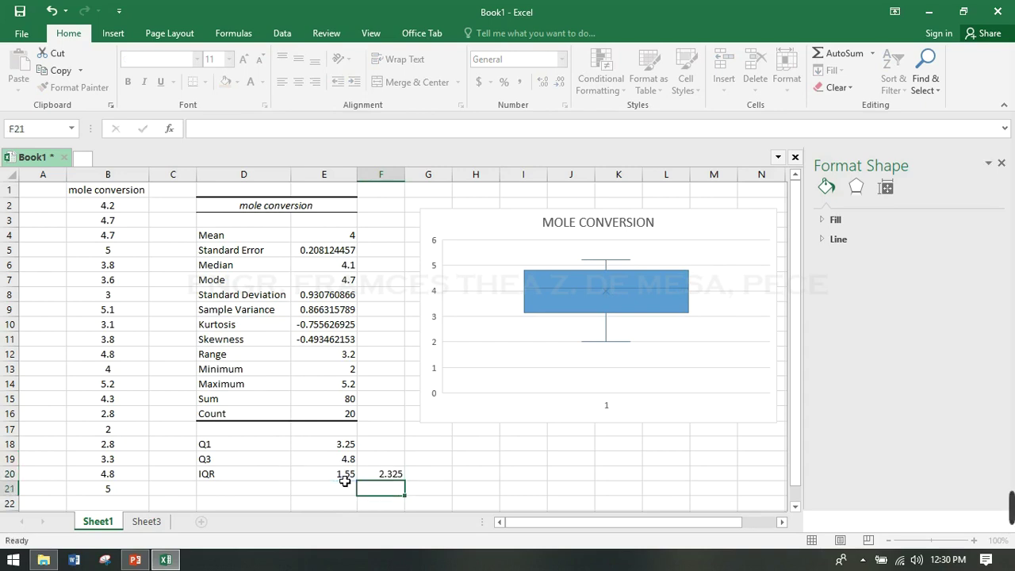
# Step: Enter the value 2.325 in F18, beside the Q1 result
pyautogui.press('Up')
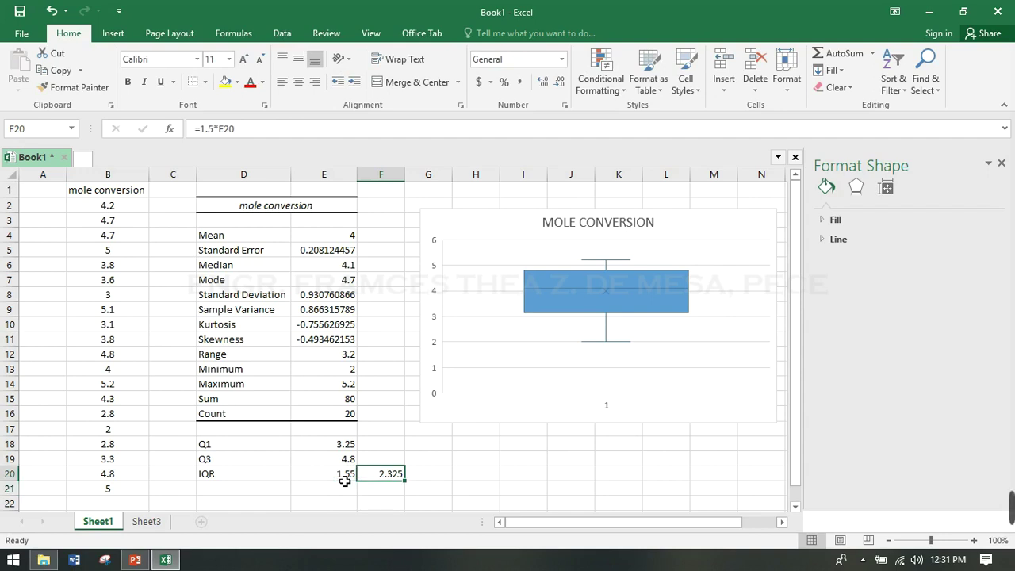
pyautogui.press('Up')
pyautogui.press('Up')
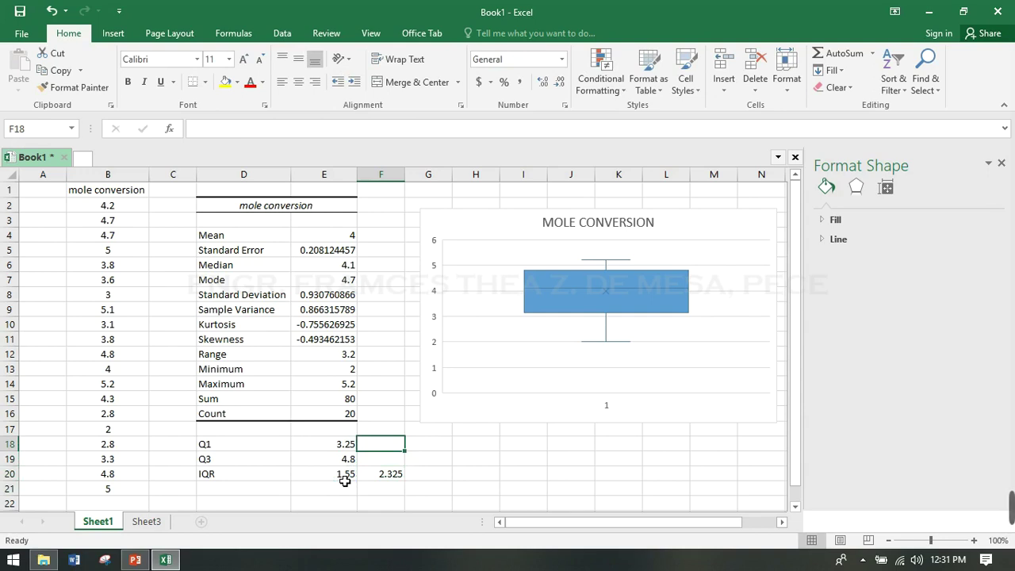
pyautogui.write('2.325')
pyautogui.press('Tab')
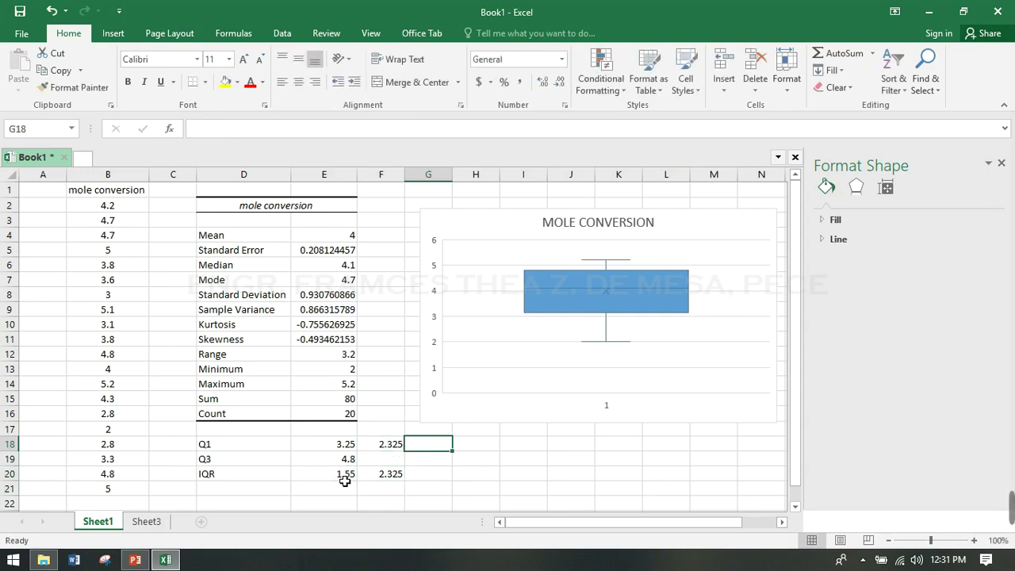
pyautogui.write('=')
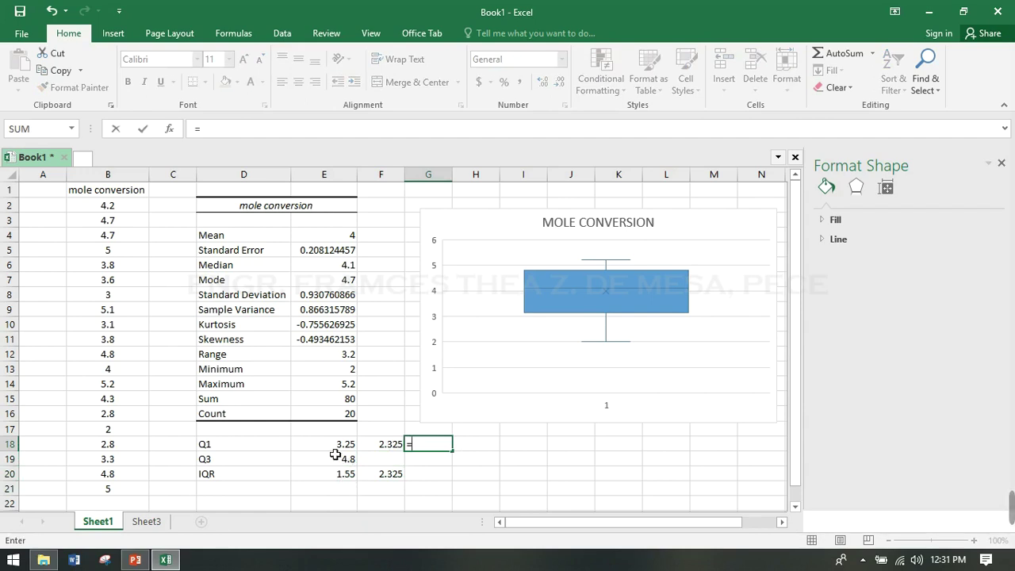
pyautogui.click(337, 448)
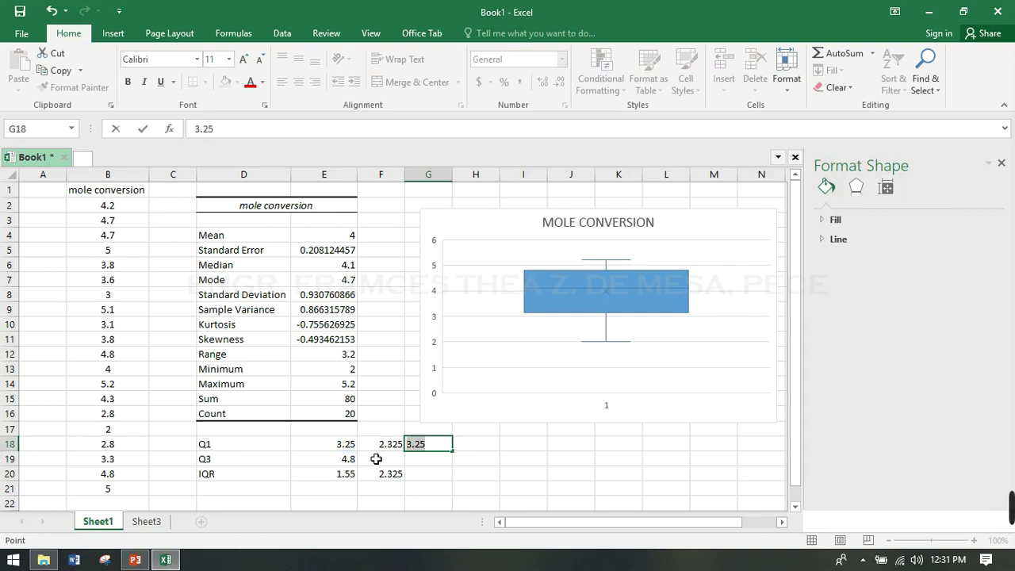
pyautogui.press('Return')
pyautogui.click(348, 450)
pyautogui.click(428, 446)
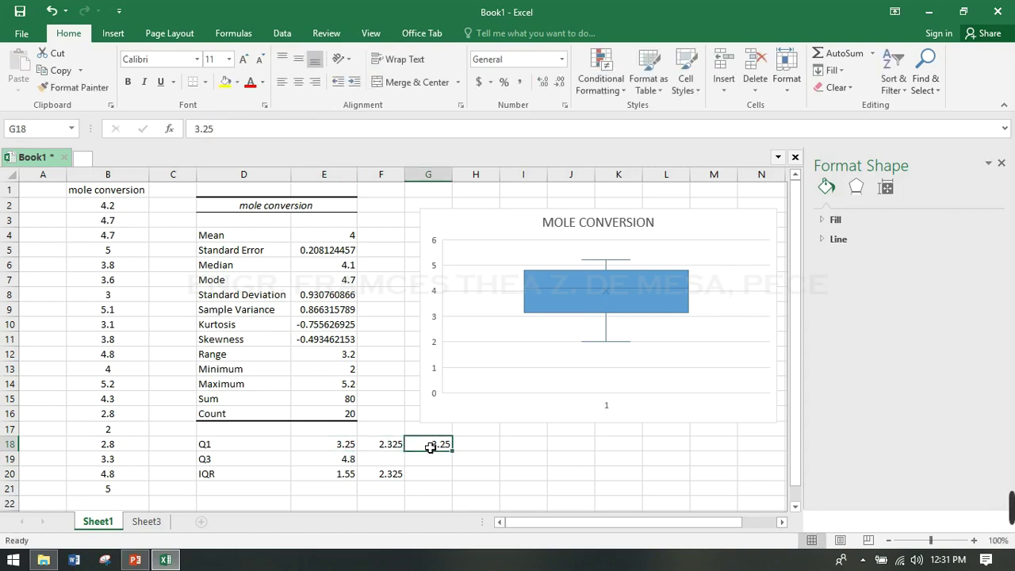
pyautogui.write('+')
pyautogui.press('BackSpace')
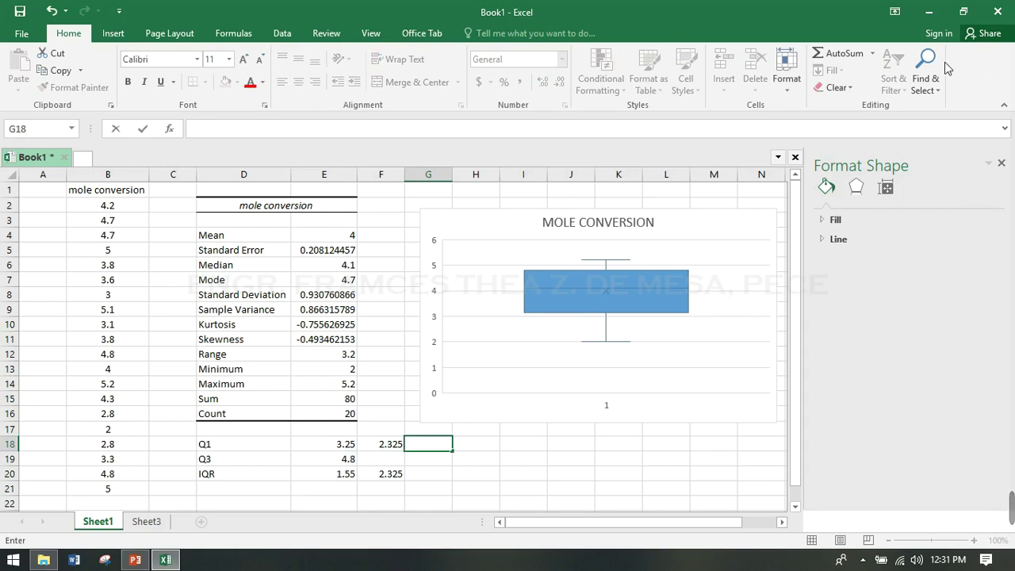
pyautogui.press('Escape')
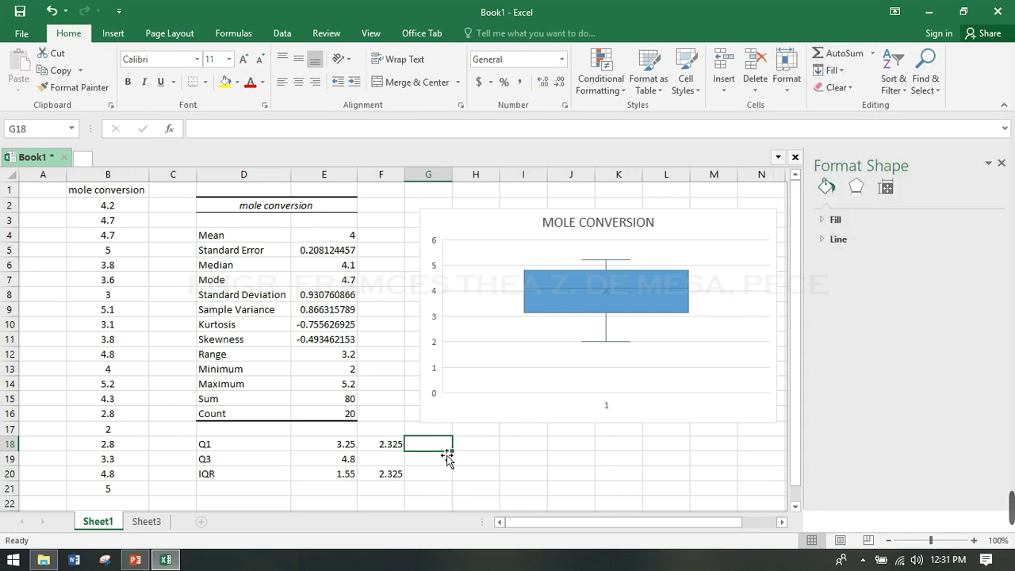
# Step: Add Q1 in E18 and the value in F18 with an AutoSum formula in G18
pyautogui.click(842, 55)
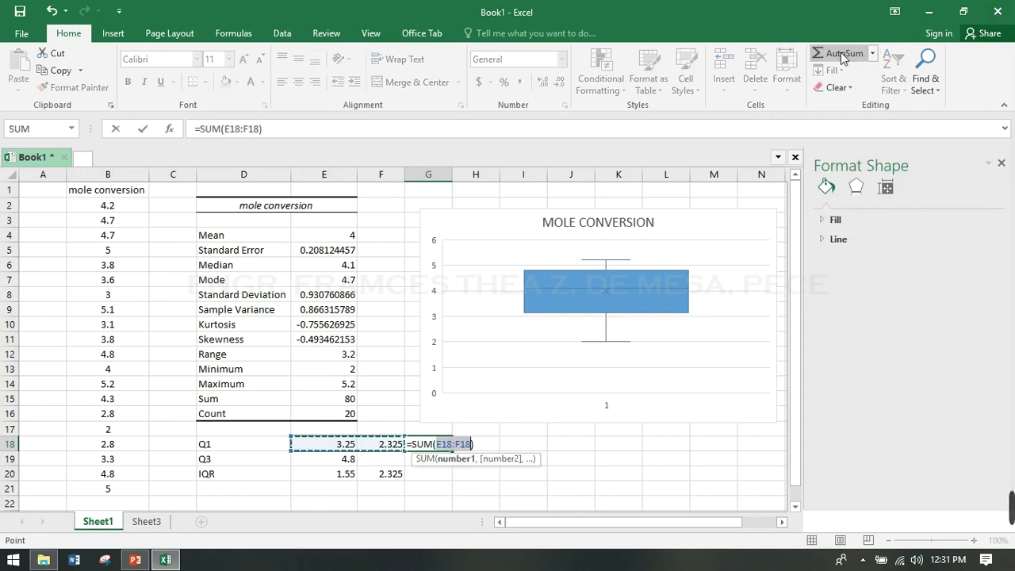
pyautogui.click(842, 56)
pyautogui.press('Return')
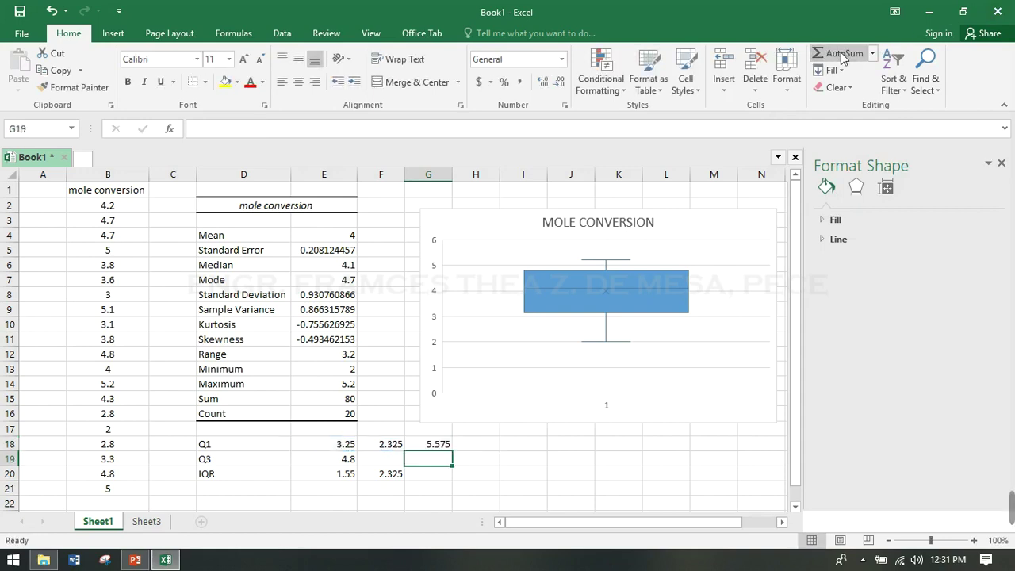
pyautogui.press('Return')
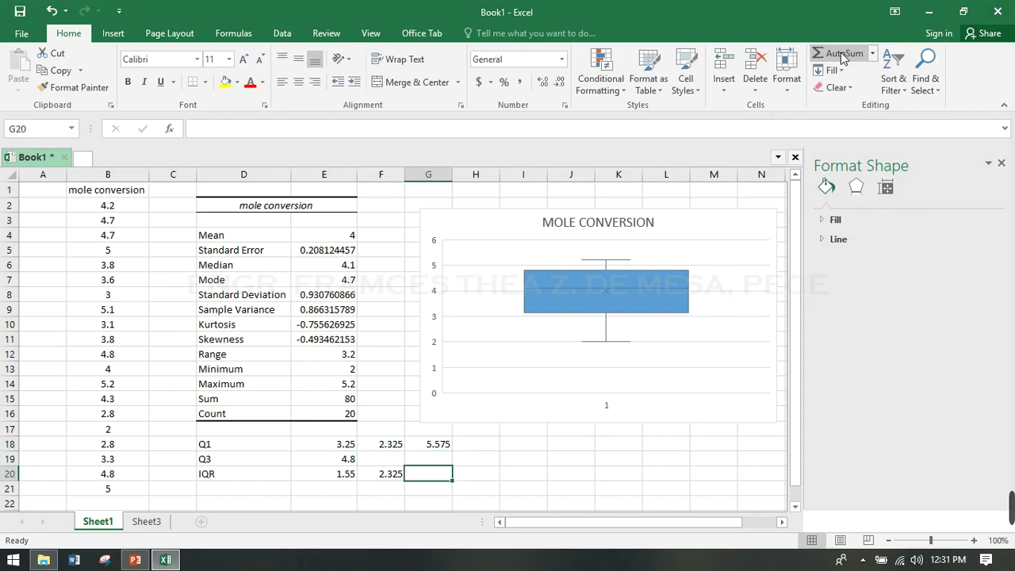
# Step: Copy the value 2.325 from F18 down into F19, beside the Q3 result
pyautogui.click(396, 464)
pyautogui.press('alt')
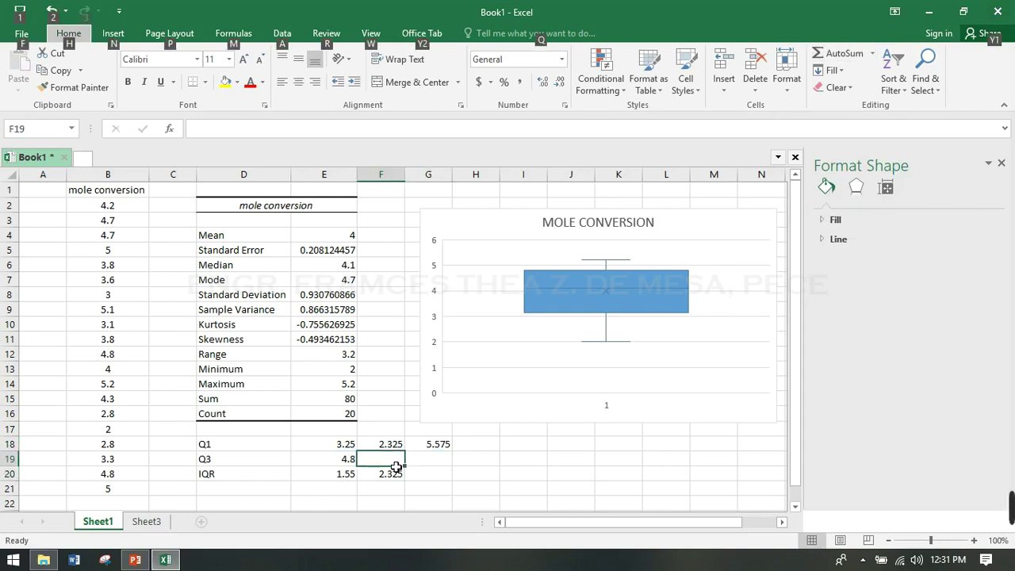
pyautogui.moveTo(493, 458); pyautogui.dragTo(405, 464)
pyautogui.click(397, 449)
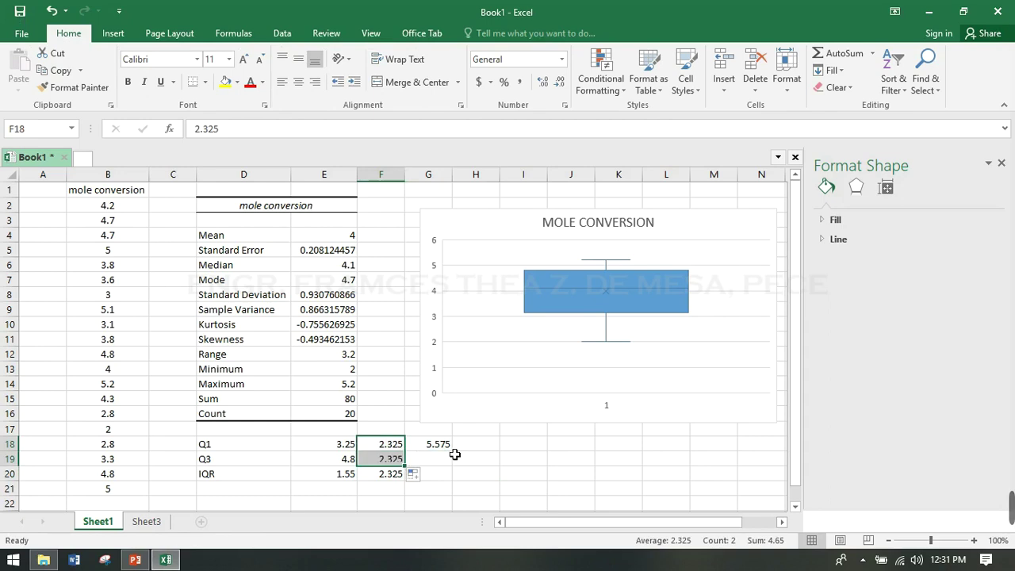
# Step: Add Q3 in E19 and the value in F19 with an AutoSum formula in G19
pyautogui.click(449, 463)
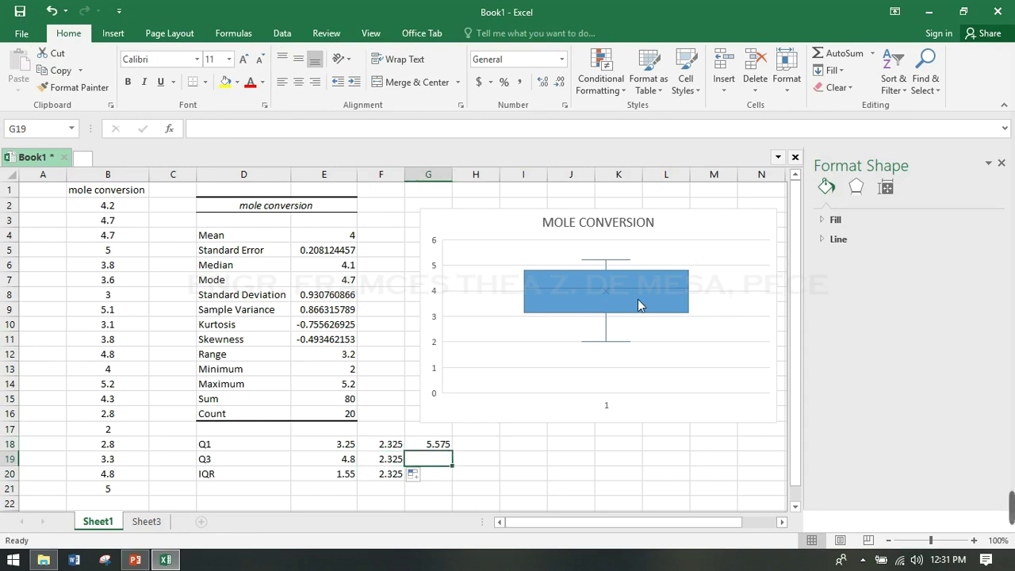
pyautogui.click(858, 53)
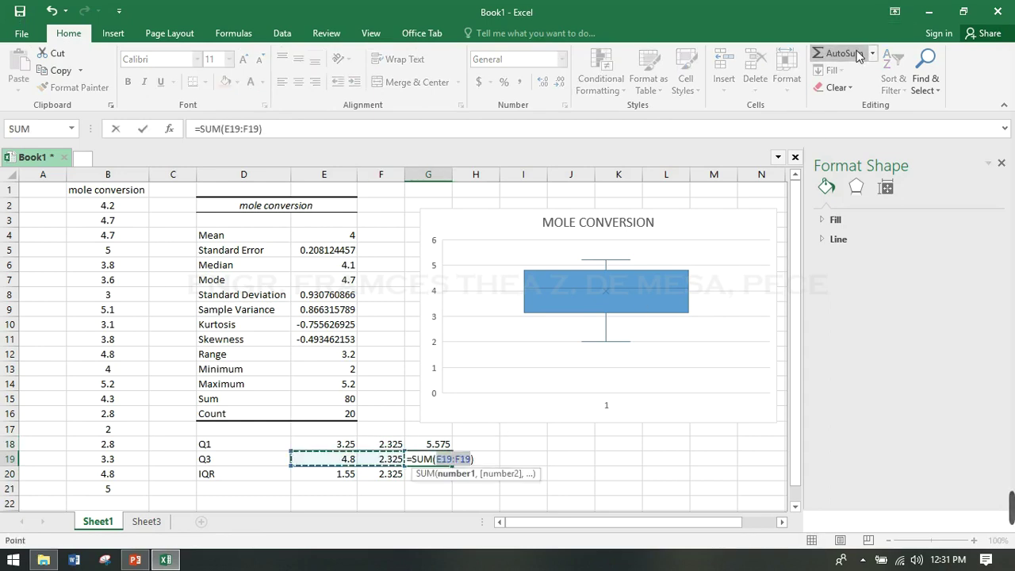
pyautogui.press('Return')
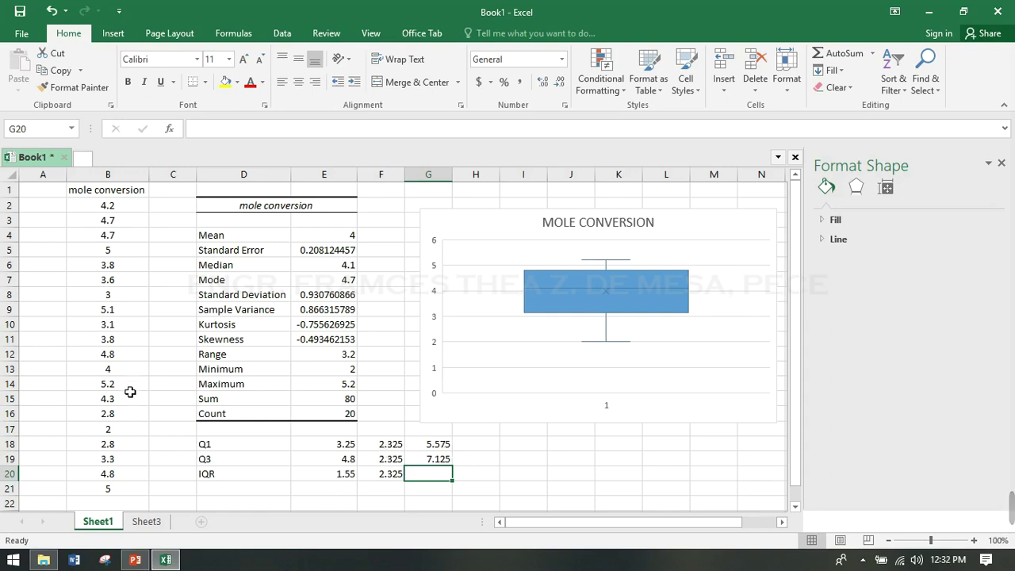
# Step: Replace the G18 formula with =E18-F18 so it subtracts the F18 value from Q1
pyautogui.click(435, 448)
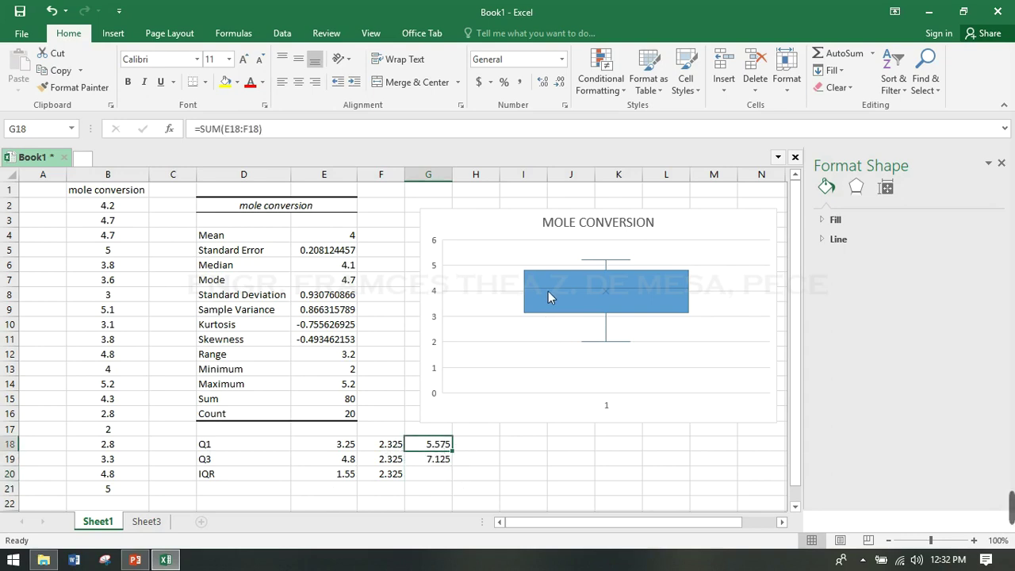
pyautogui.click(262, 131)
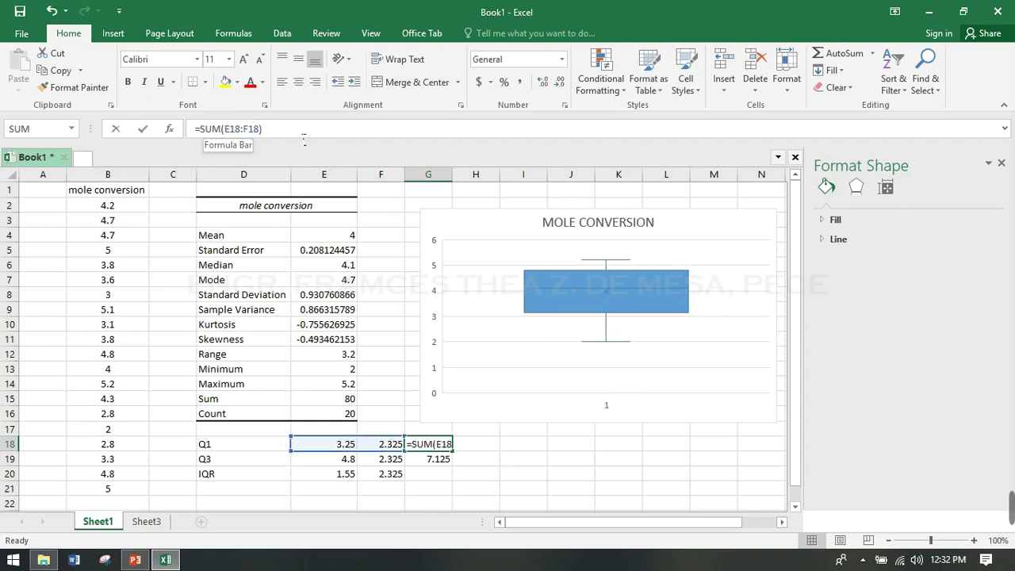
pyautogui.press('BackSpace')
pyautogui.press('BackSpace')
pyautogui.press('BackSpace')
pyautogui.press('BackSpace')
pyautogui.press('BackSpace')
pyautogui.press('BackSpace')
pyautogui.press('BackSpace')
pyautogui.press('BackSpace')
pyautogui.press('BackSpace')
pyautogui.press('BackSpace')
pyautogui.press('BackSpace')
pyautogui.press('BackSpace')
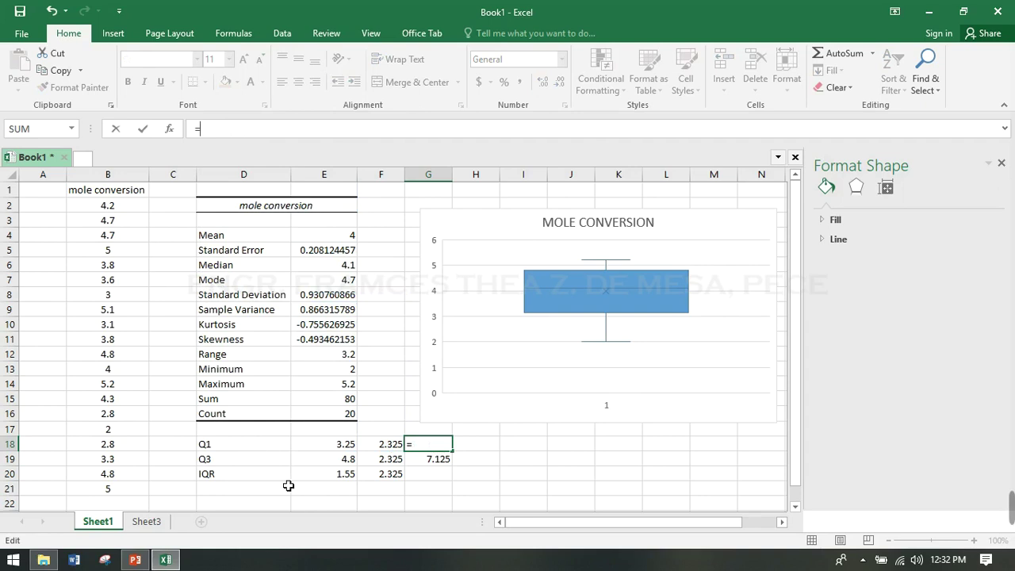
pyautogui.click(351, 448)
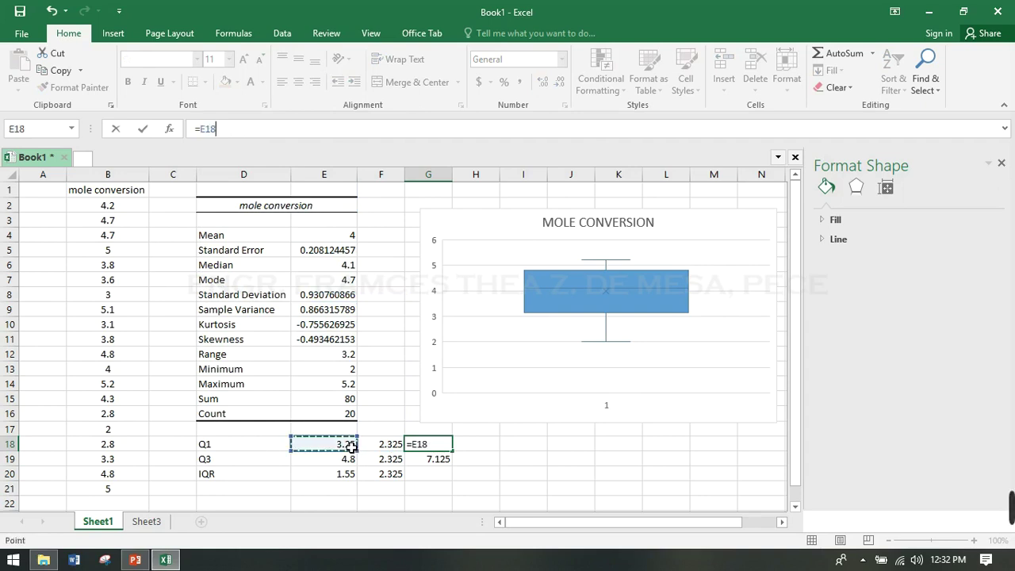
pyautogui.write('-')
pyautogui.click(392, 447)
pyautogui.press('Return')
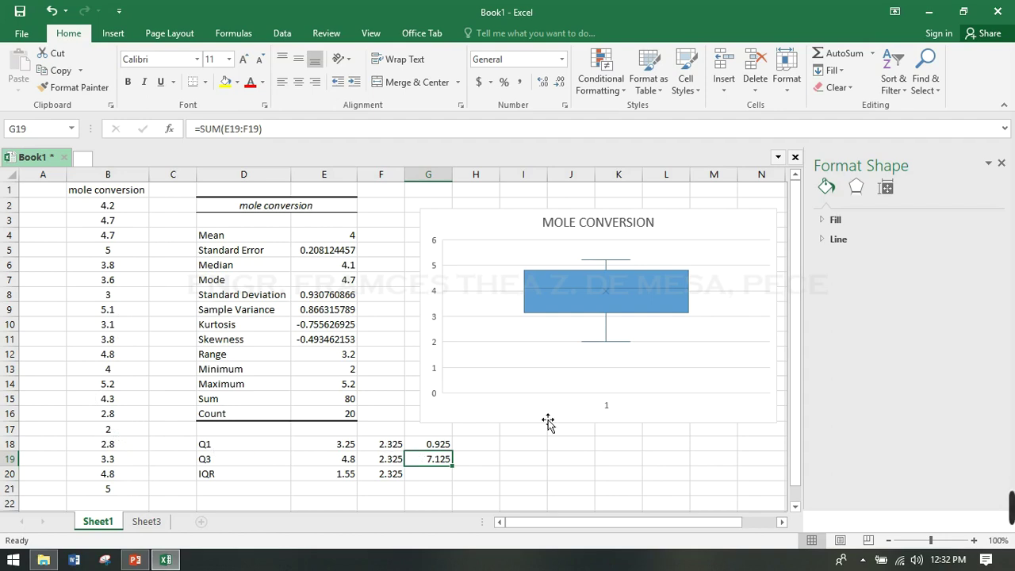
# Step: Compare the mole conversion box plot's whiskers with the lower and upper outlier limits in G18 and G19
pyautogui.moveTo(604, 348)
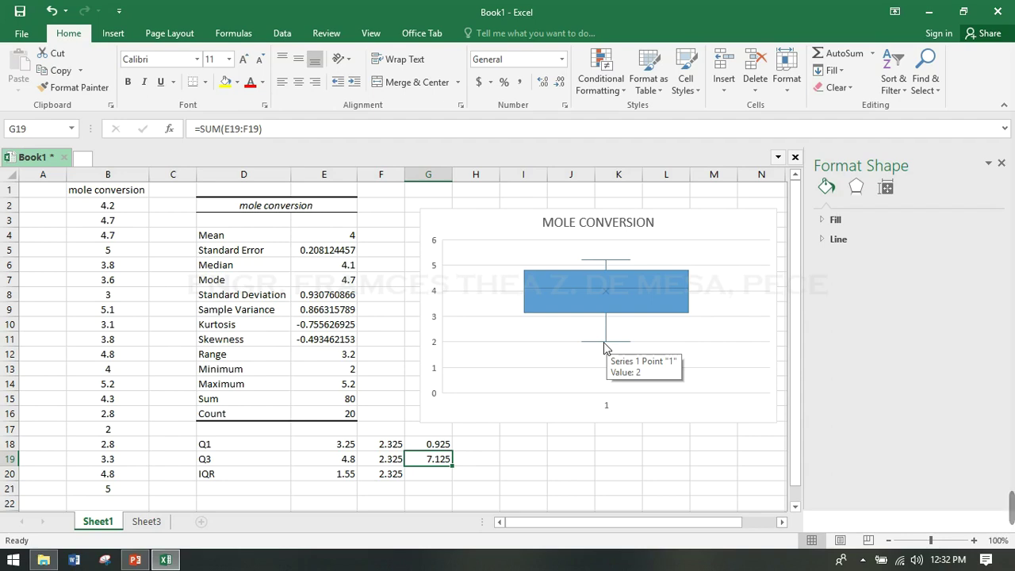
pyautogui.moveTo(600, 317)
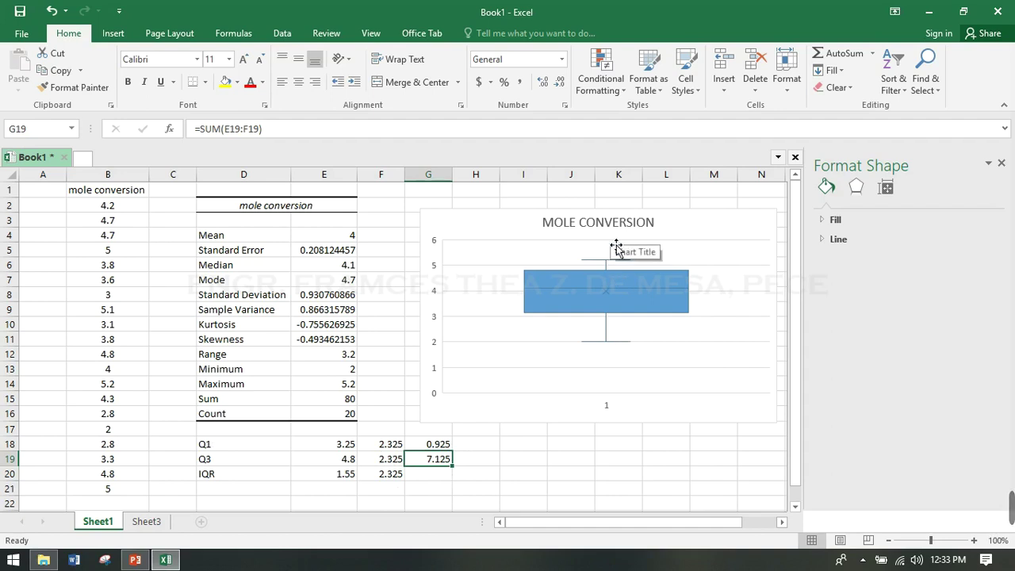
pyautogui.moveTo(611, 280)
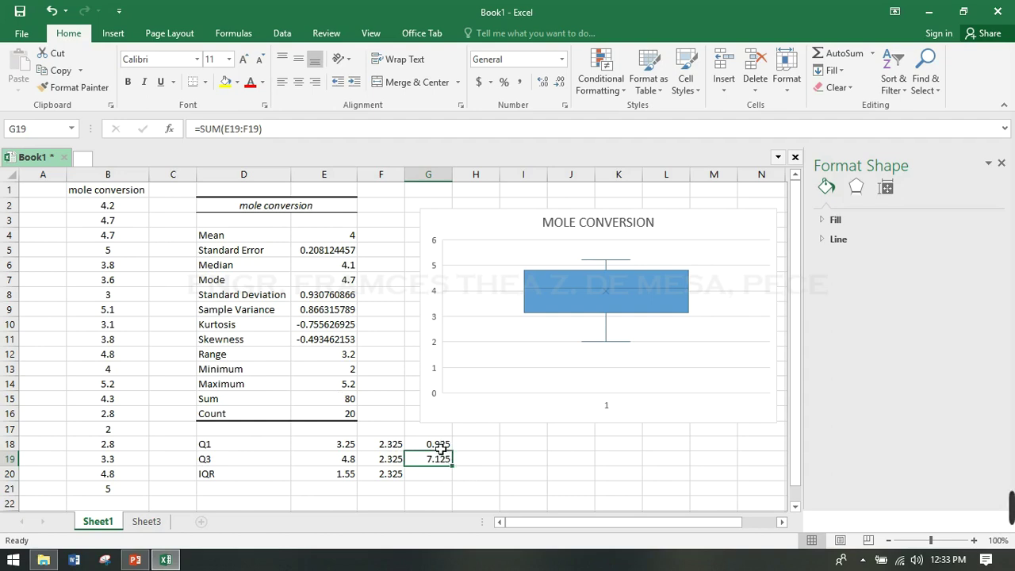
pyautogui.click(440, 447)
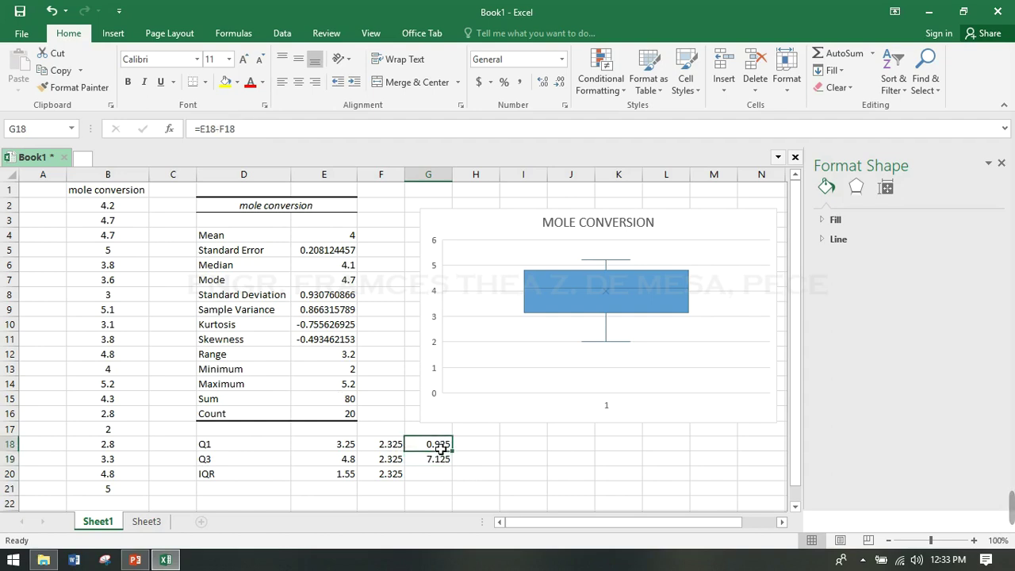
pyautogui.press('Down')
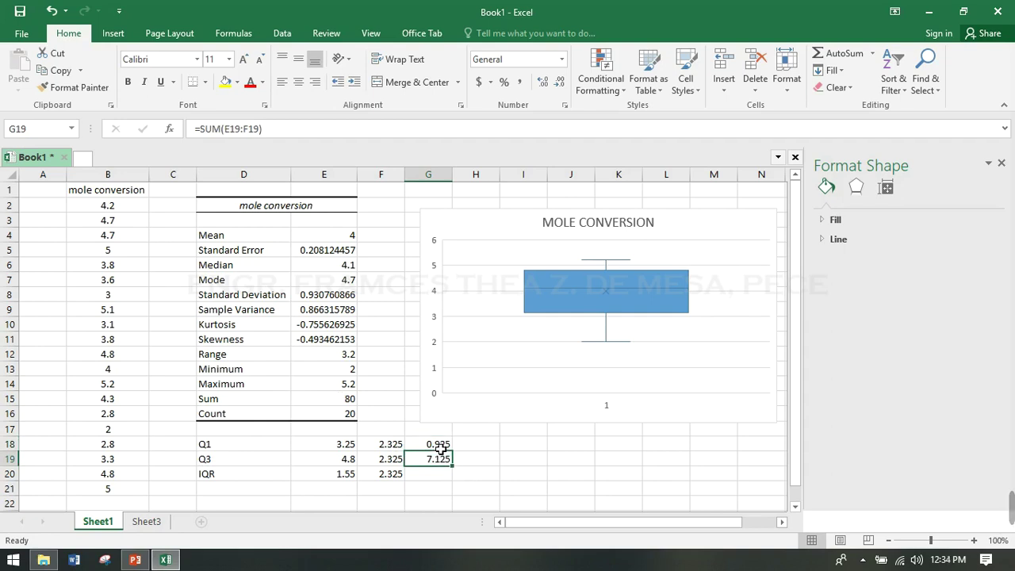
pyautogui.click(441, 447)
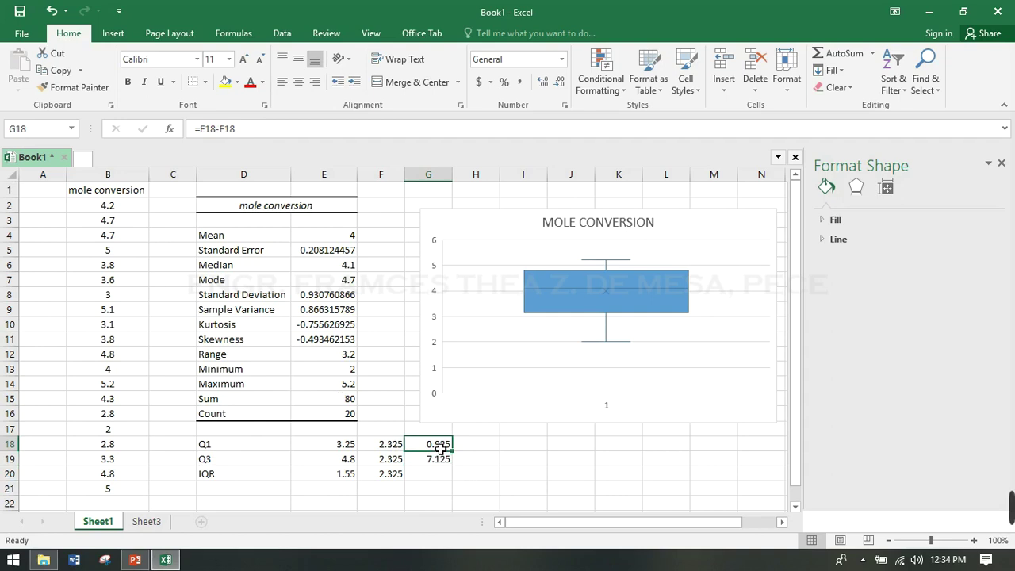
pyautogui.press('Down')
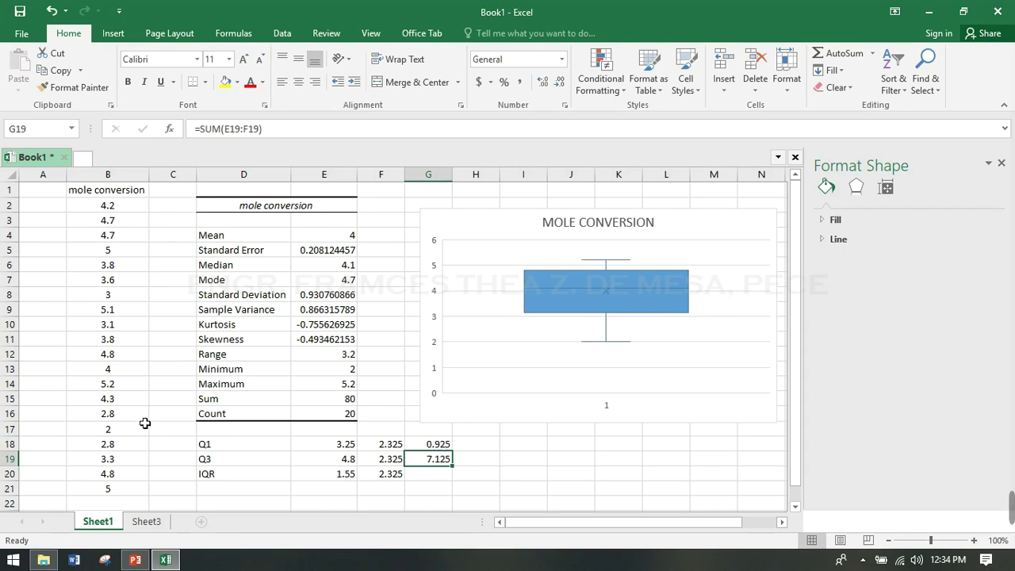
# Step: Add the trial values 8 and 0.5 in B22 and B23 below the mole conversion data
pyautogui.click(128, 504)
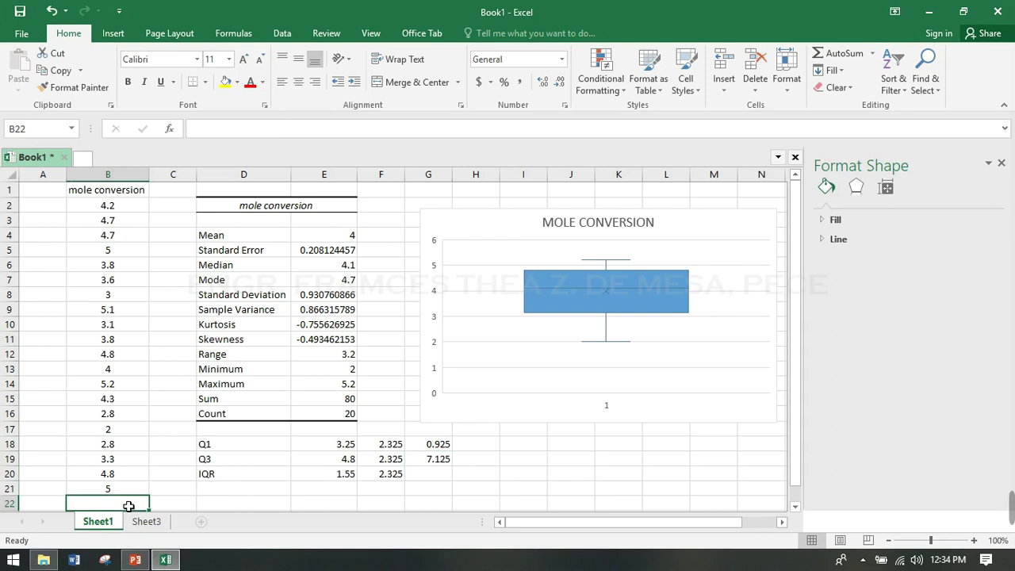
pyautogui.write('8')
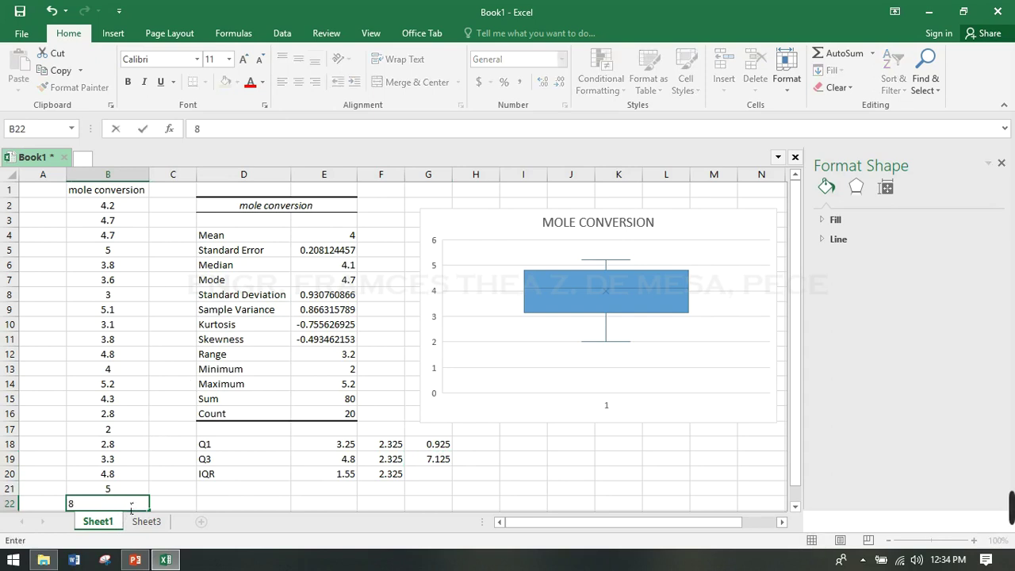
pyautogui.press('Return')
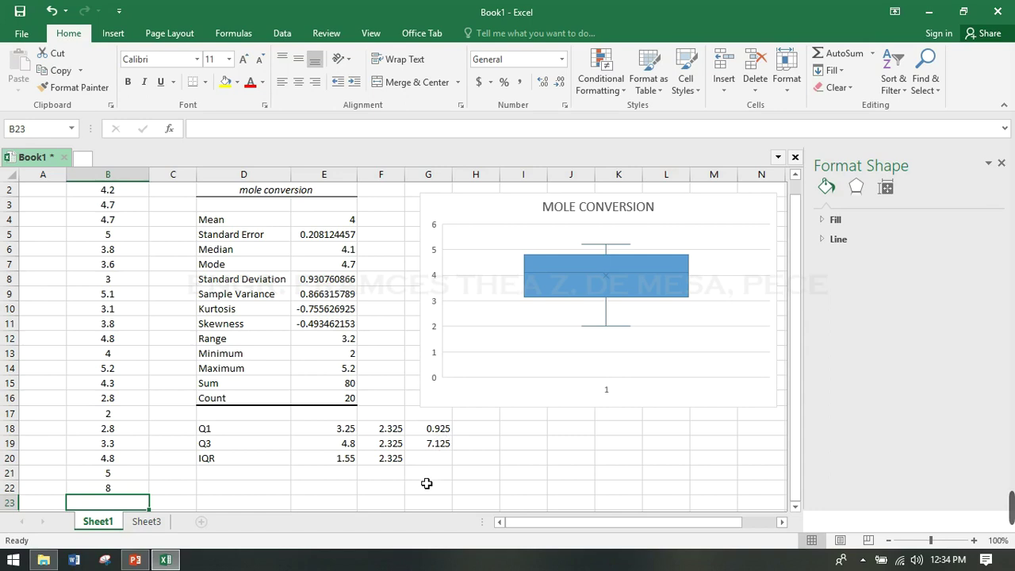
pyautogui.write('0.5')
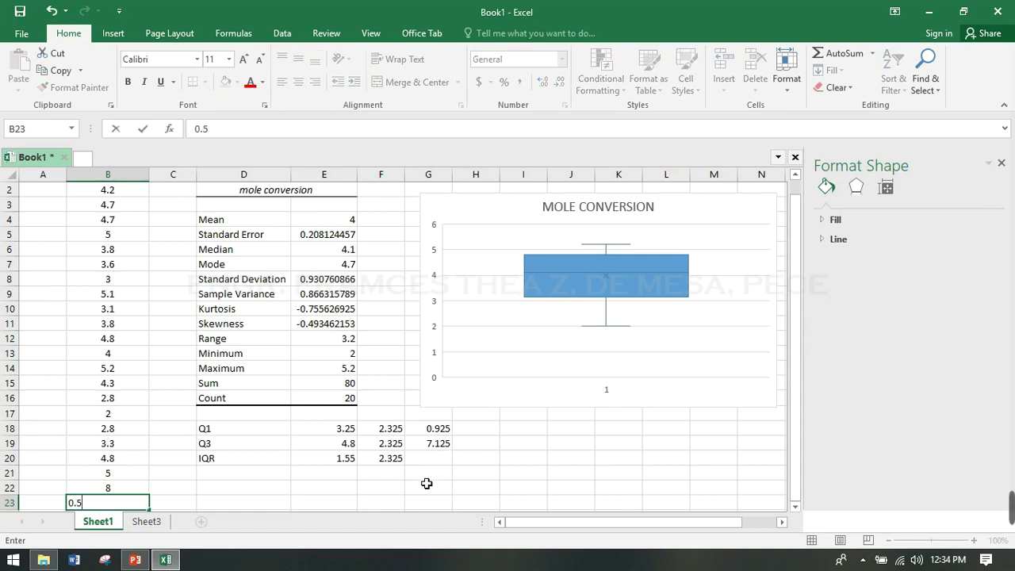
pyautogui.press('Return')
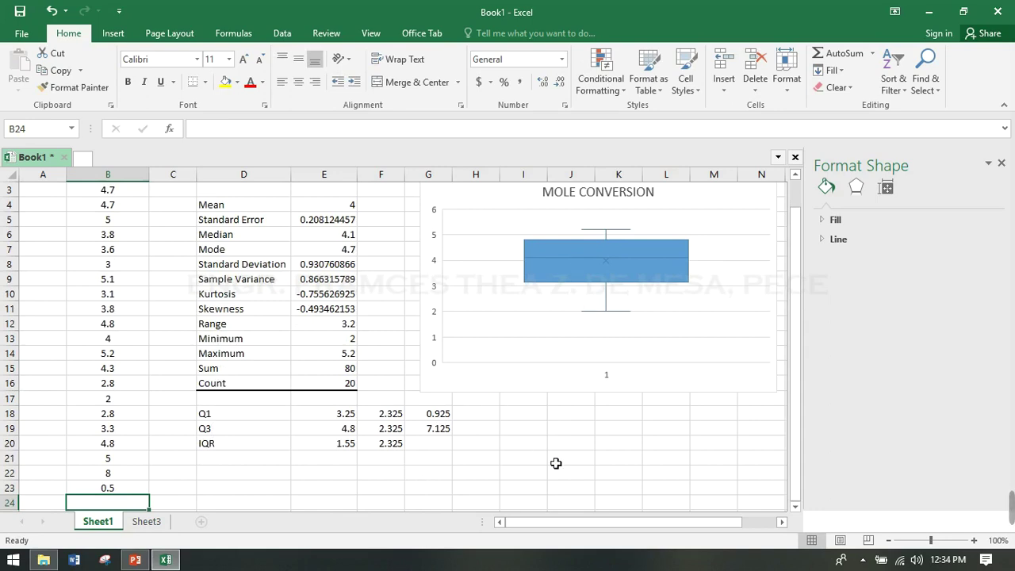
# Step: Insert a box and whisker chart from the extended mole conversion data in B2:B23
pyautogui.click(795, 506)
pyautogui.click(795, 506)
pyautogui.click(795, 506)
pyautogui.click(795, 505)
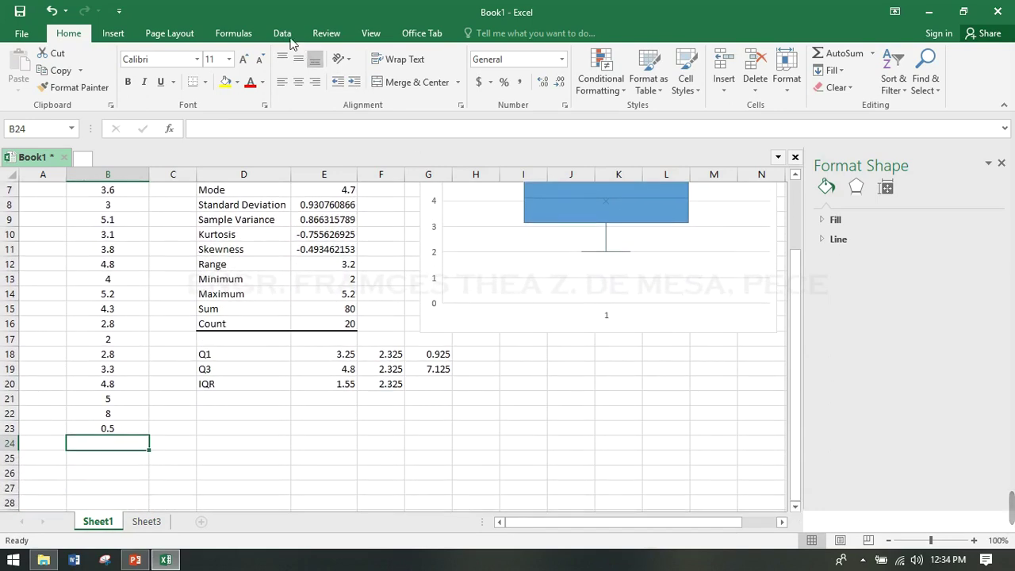
pyautogui.click(114, 33)
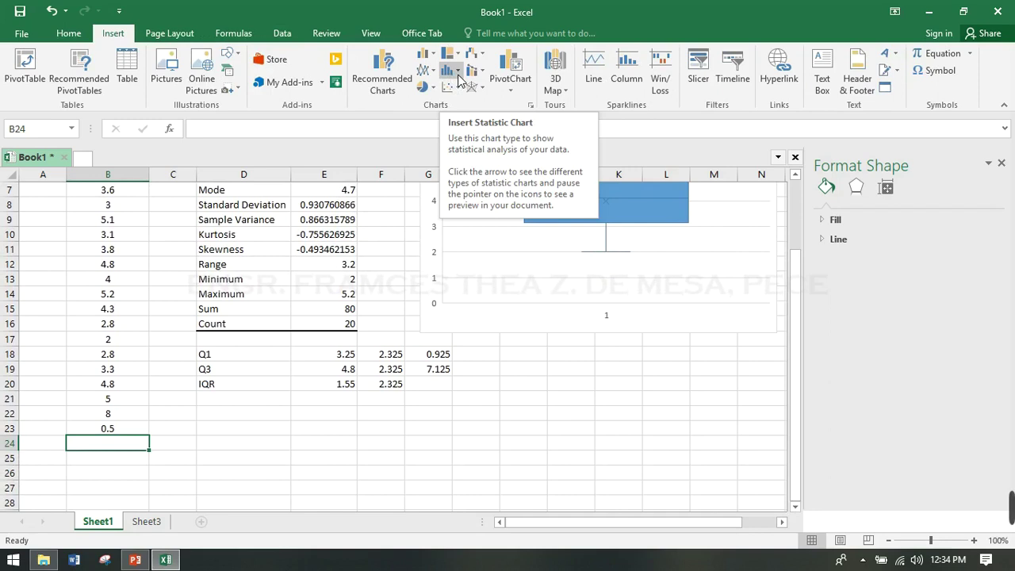
pyautogui.click(123, 430)
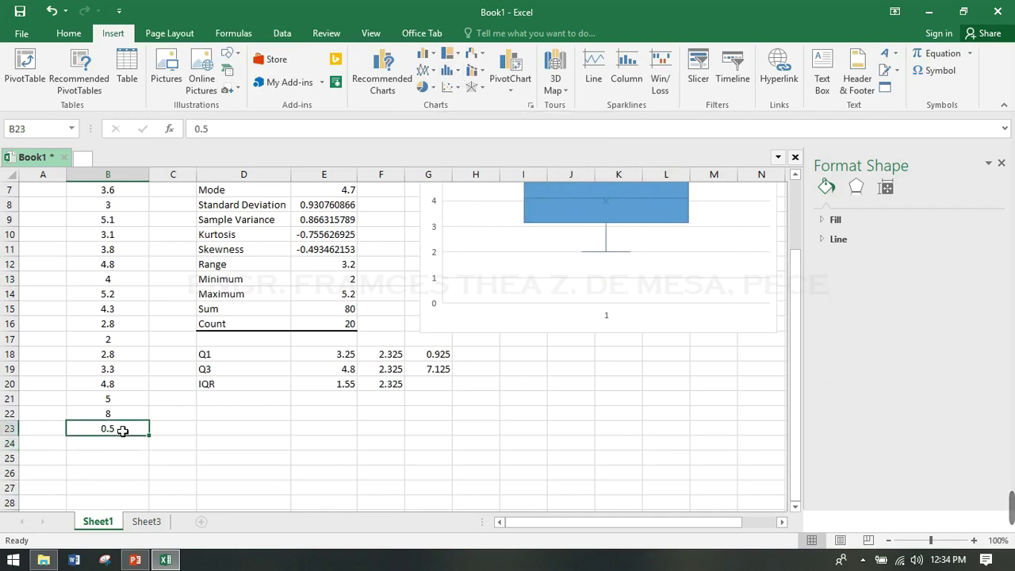
pyautogui.moveTo(127, 343); pyautogui.dragTo(132, 208)
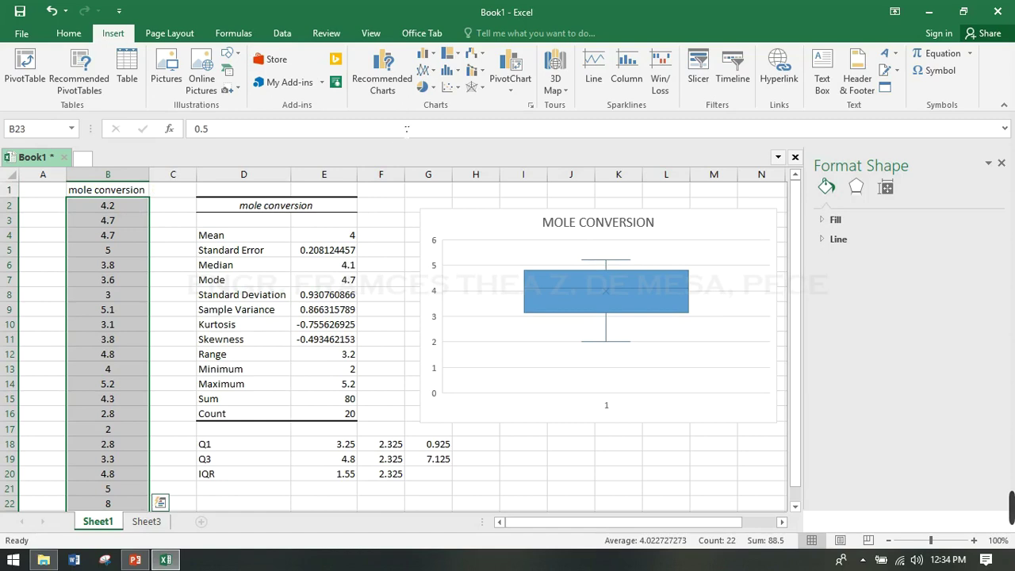
pyautogui.click(459, 73)
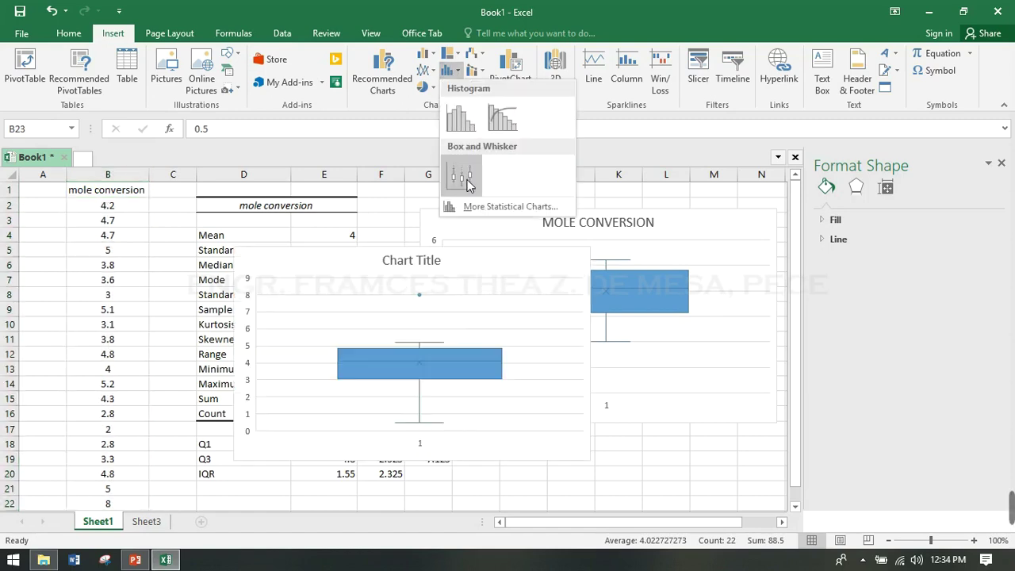
pyautogui.click(466, 181)
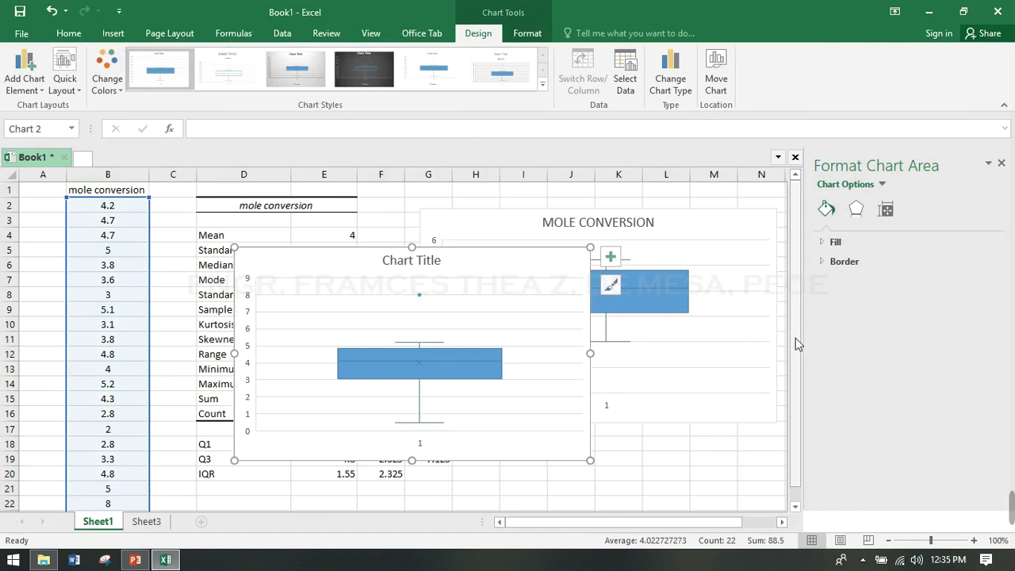
pyautogui.scroll(-1, 795, 338)
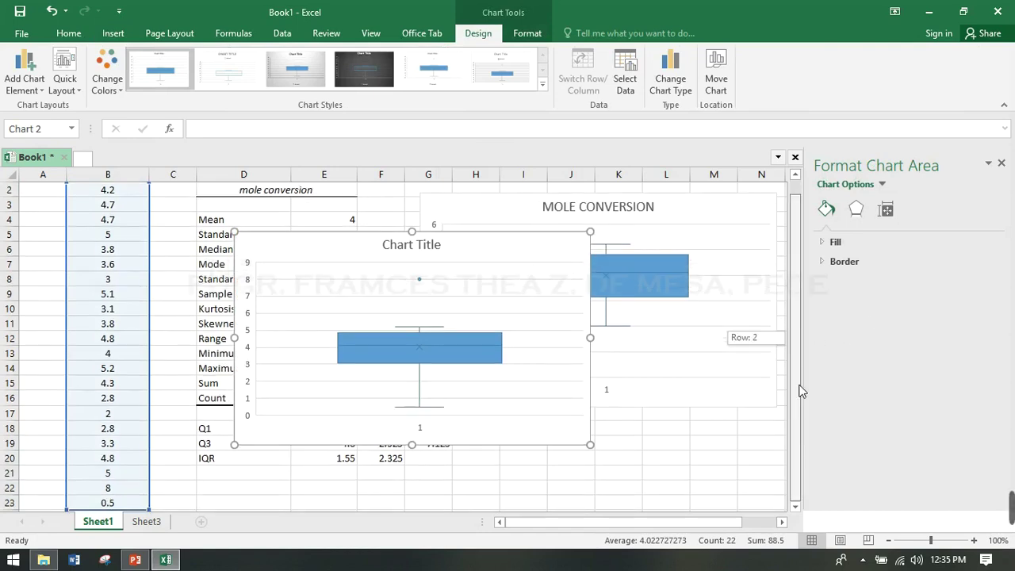
# Step: Move the new untitled box plot clear of the statistics table, and delete it after viewing its outlier point
pyautogui.click(443, 252)
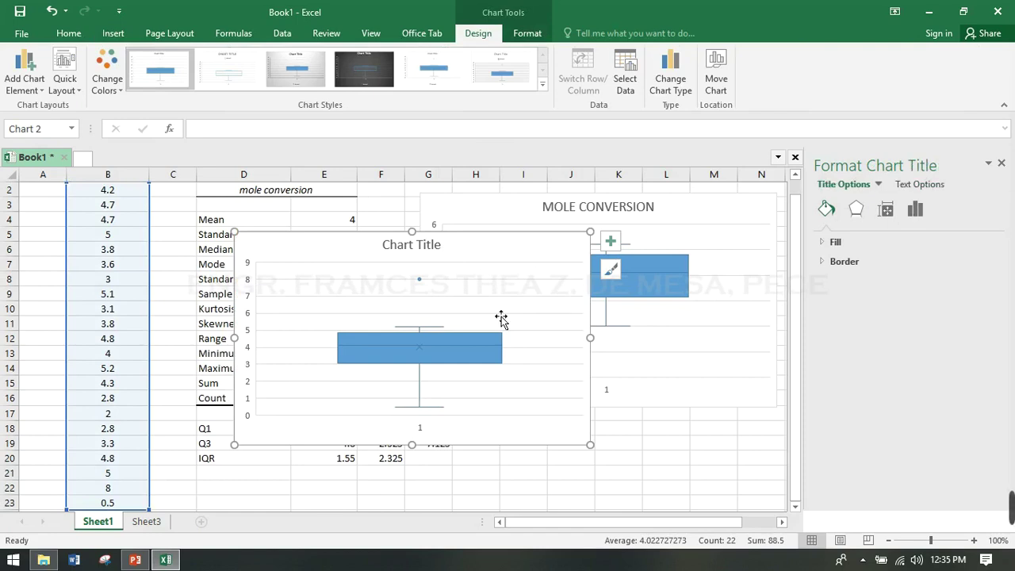
pyautogui.click(496, 255)
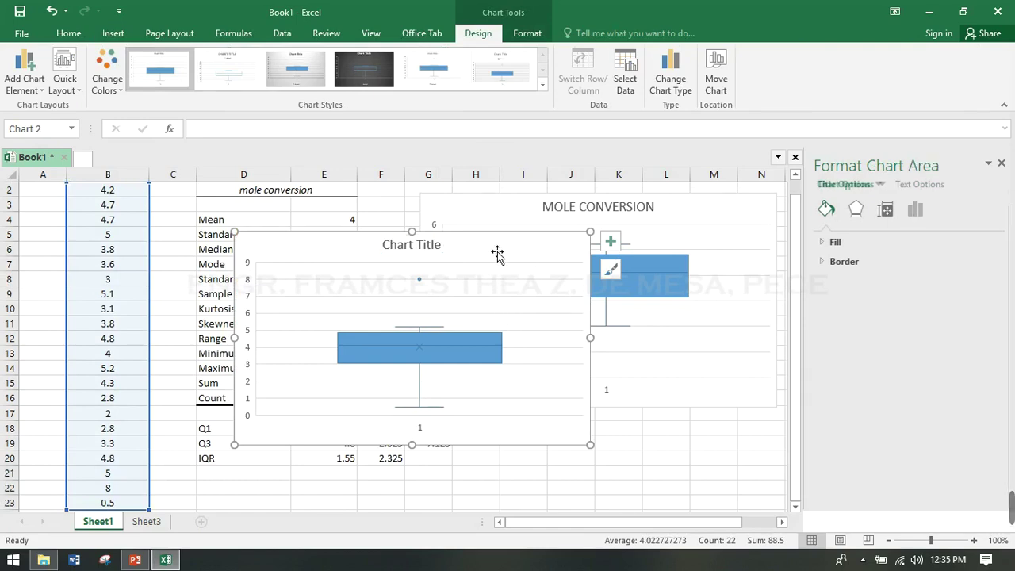
pyautogui.moveTo(510, 258); pyautogui.dragTo(672, 237)
pyautogui.moveTo(592, 263)
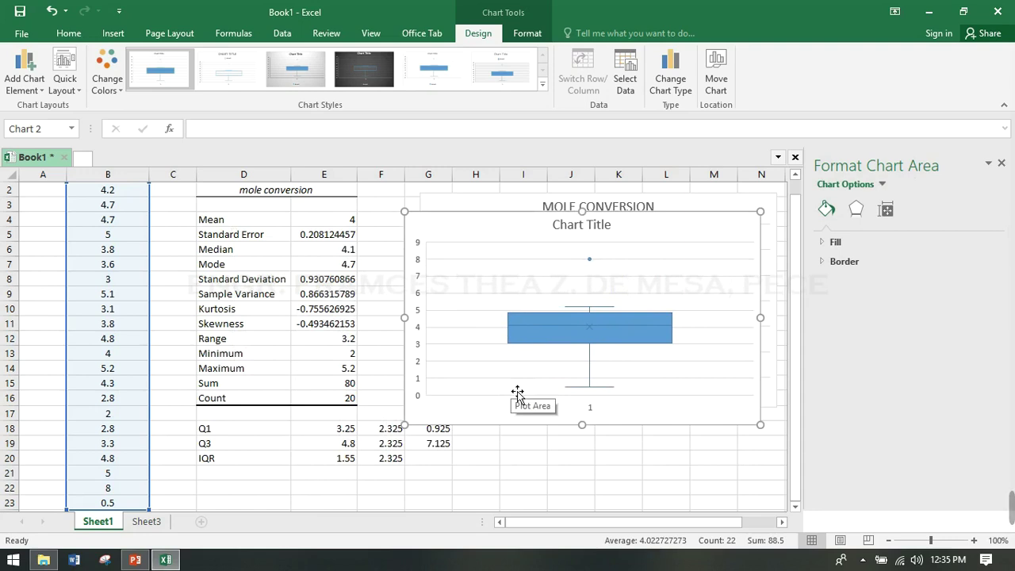
pyautogui.press('Delete')
pyautogui.click(453, 226)
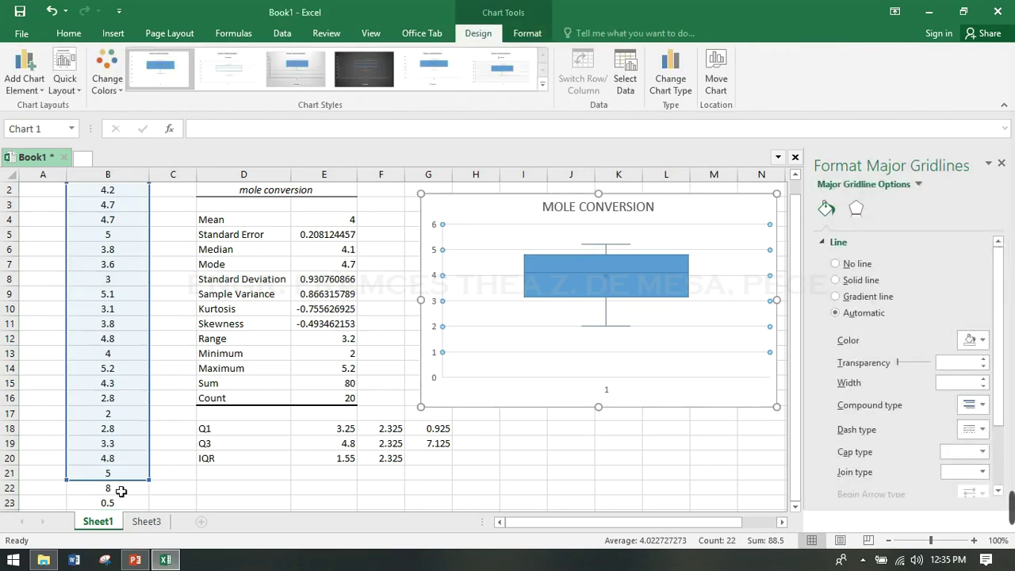
# Step: Clear the trial values 8 and 0.5 from B22 and B23
pyautogui.moveTo(119, 490); pyautogui.dragTo(116, 512)
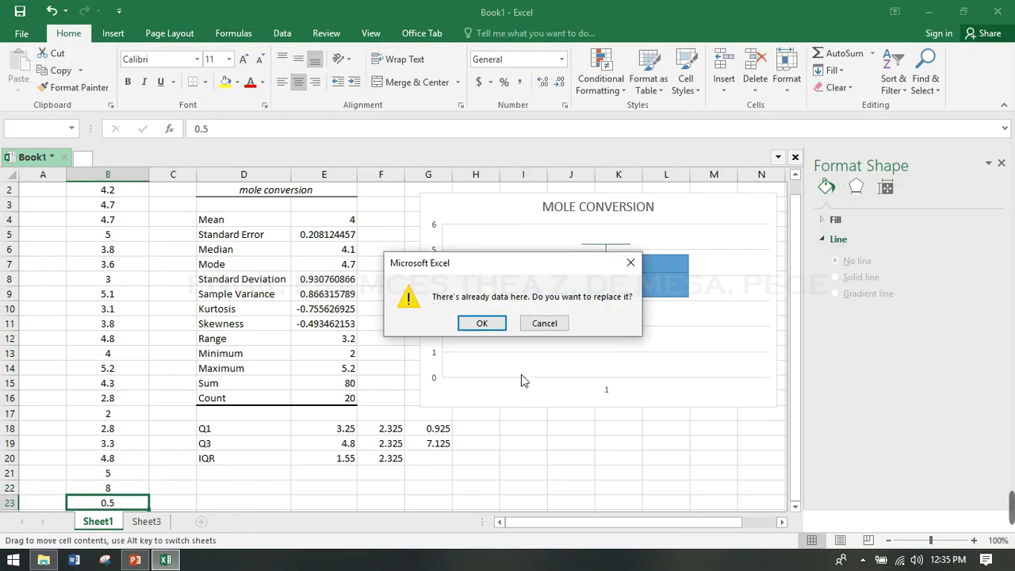
pyautogui.click(546, 325)
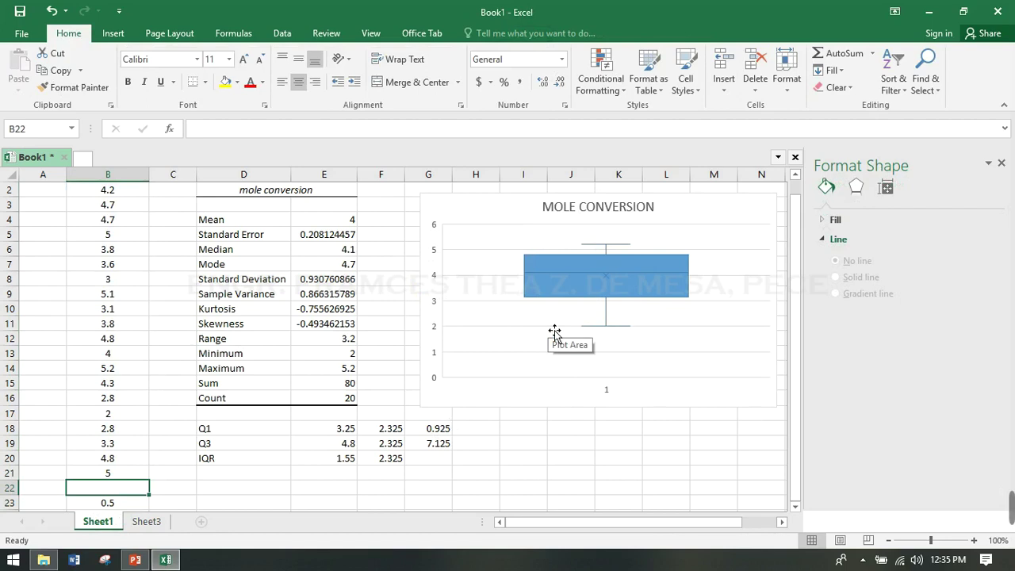
pyautogui.press('Down')
pyautogui.press('Delete')
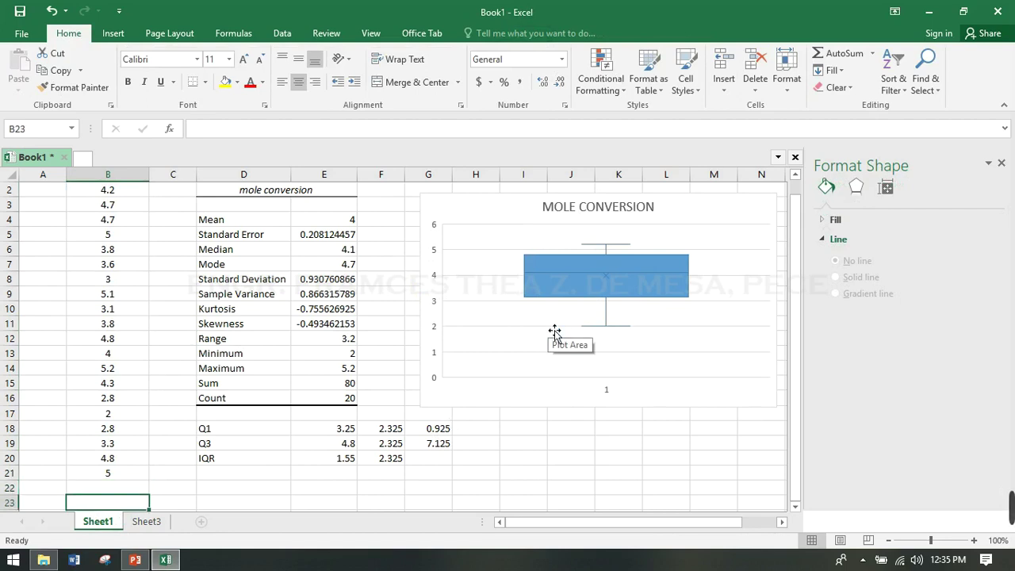
pyautogui.press('Down')
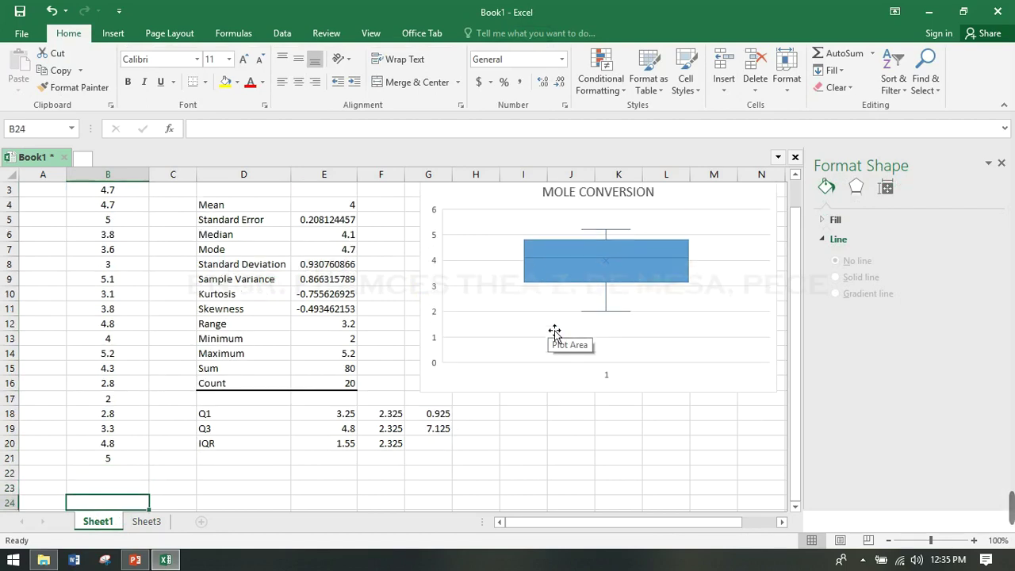
# Step: Copy the mole conversion data in B1:B21 of Sheet1 to B1 of a new worksheet and fit column B's width
pyautogui.click(136, 463)
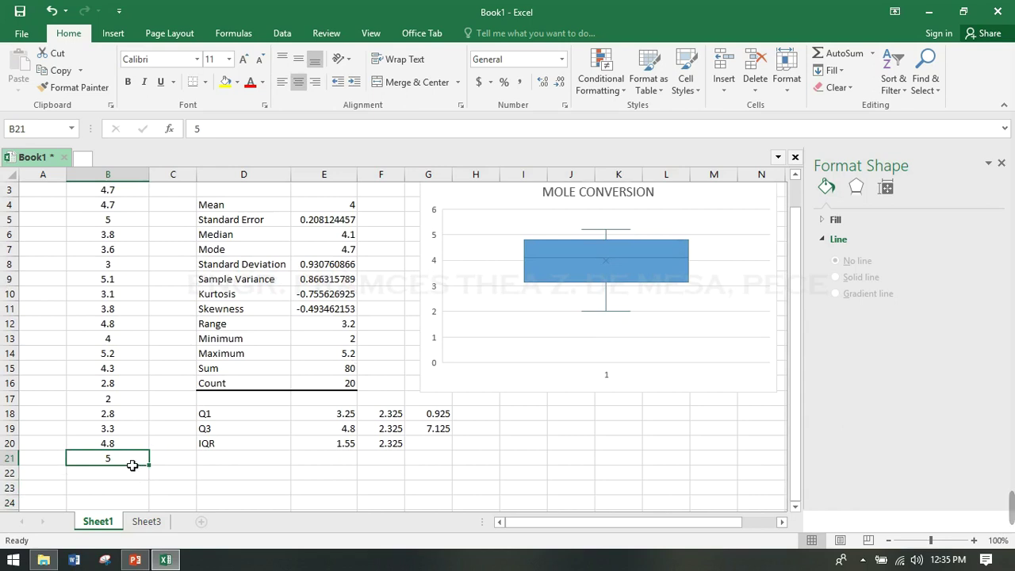
pyautogui.moveTo(132, 463); pyautogui.dragTo(136, 193)
pyautogui.hotkey('ctrl', 'c')
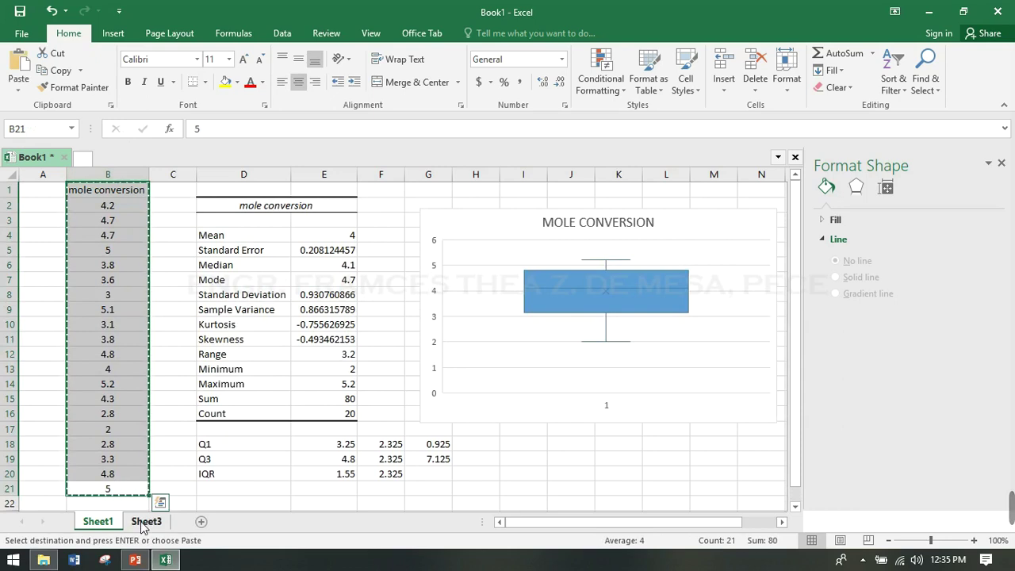
pyautogui.click(141, 522)
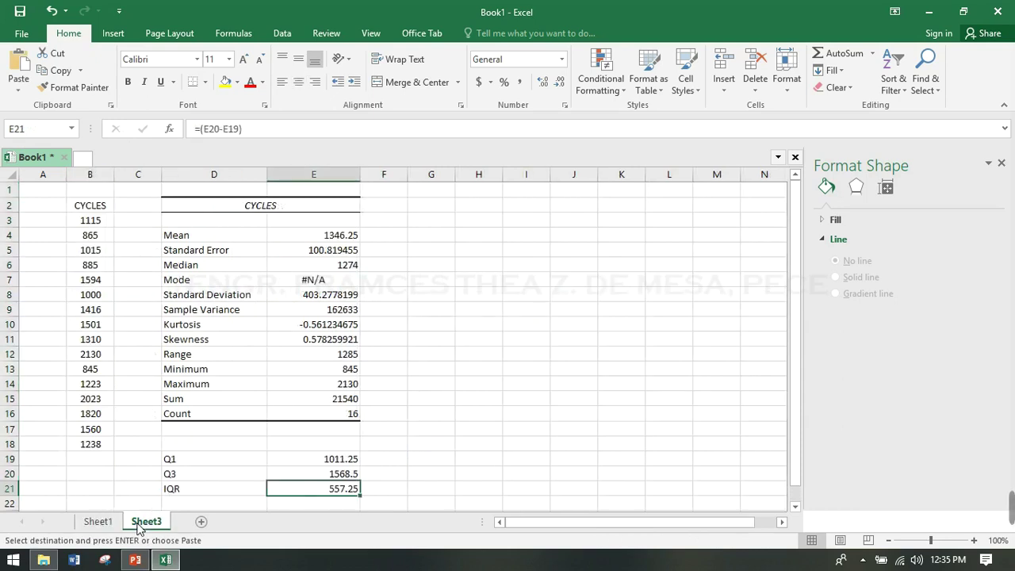
pyautogui.click(201, 522)
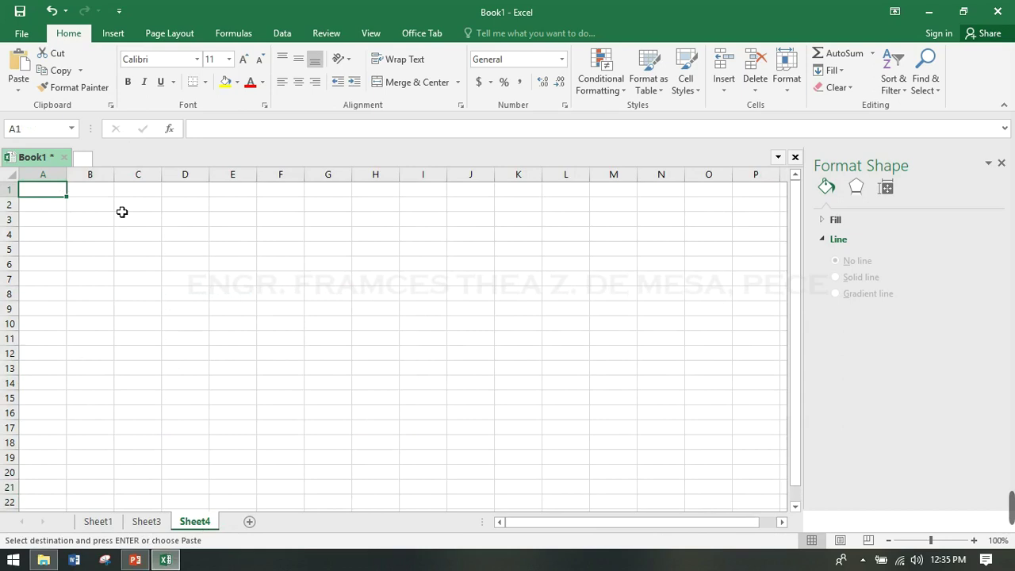
pyautogui.click(100, 197)
pyautogui.hotkey('ctrl', 'v')
pyautogui.doubleClick(115, 176)
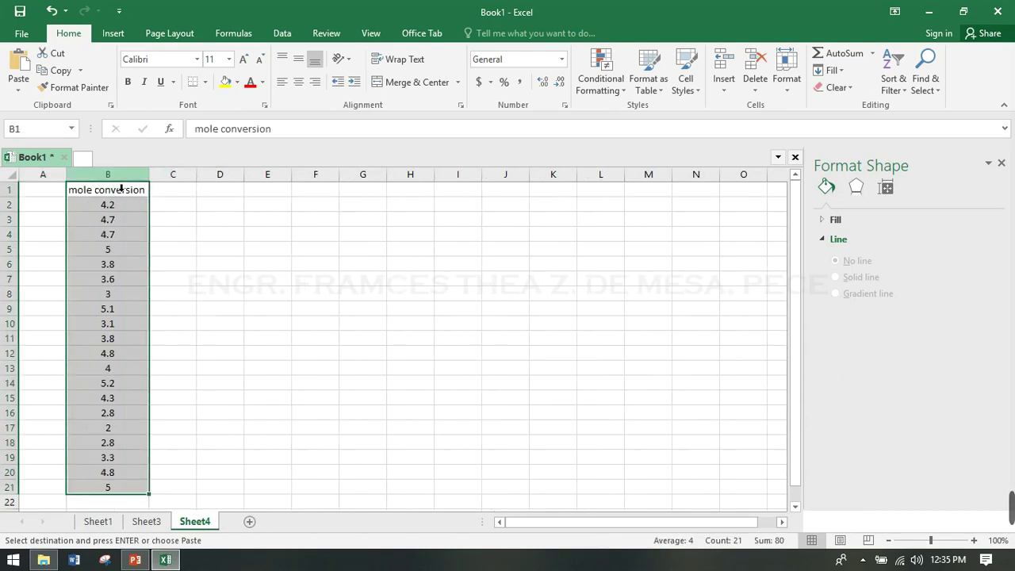
# Step: Add the values 10 and 0.2 in B22 and B23 below the copied mole conversion data
pyautogui.click(111, 504)
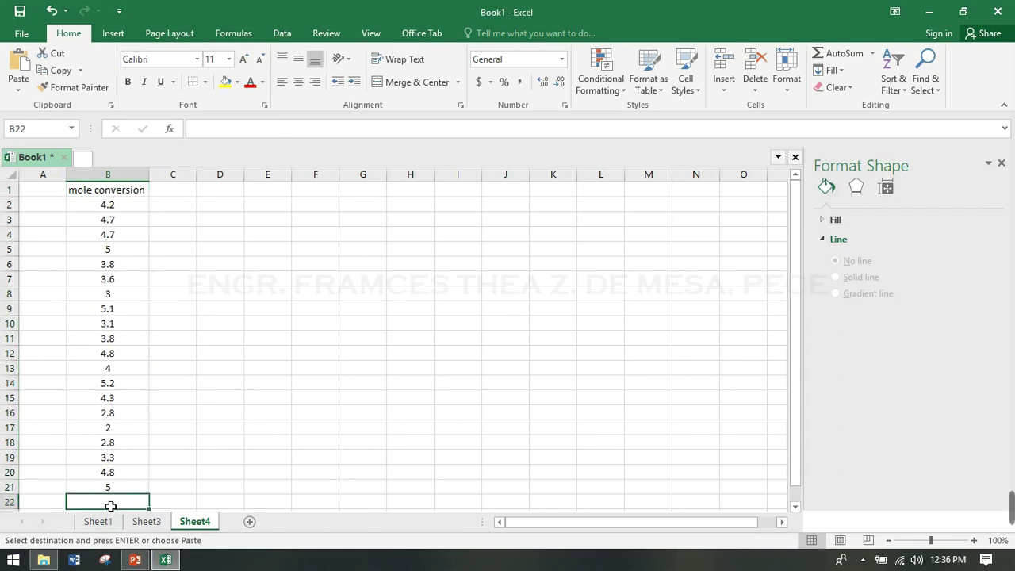
pyautogui.write('10')
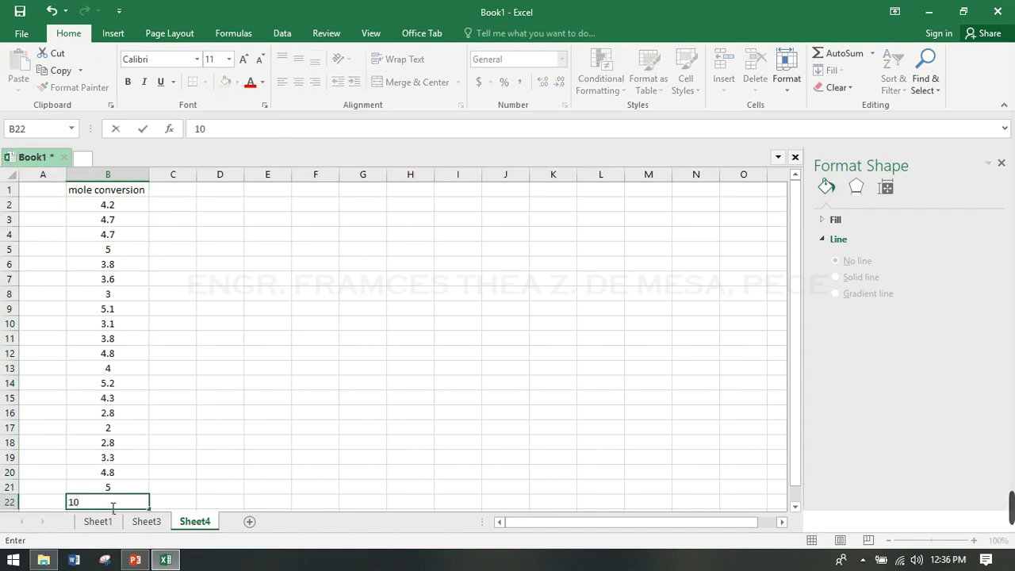
pyautogui.press('Return')
pyautogui.write('0')
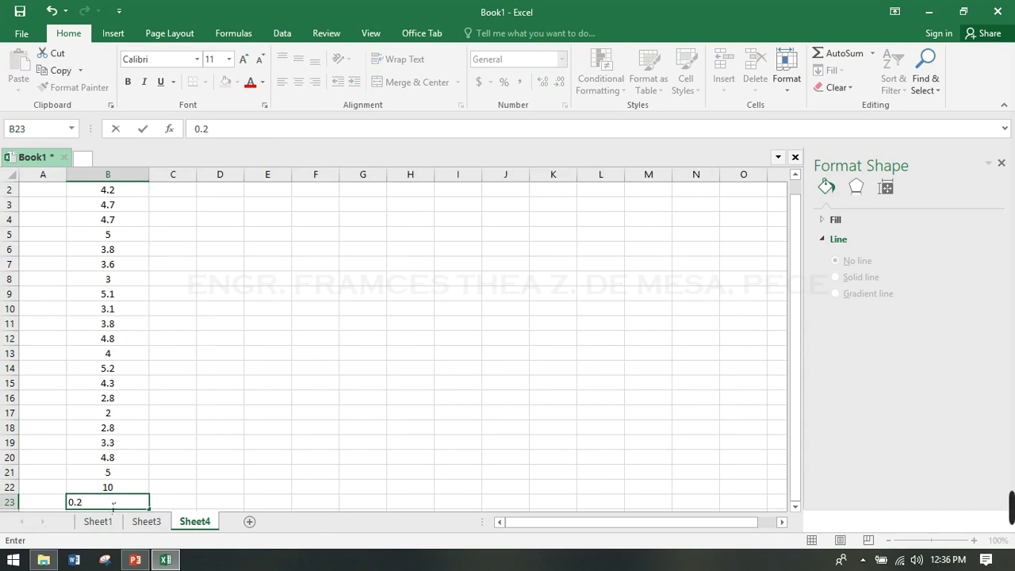
pyautogui.write('.2')
pyautogui.press('Return')
# Step: Generate Descriptive Statistics for column B with labels in first row and summary statistics, output to D2, and fit column E's width
pyautogui.press('Up')
pyautogui.press('Up')
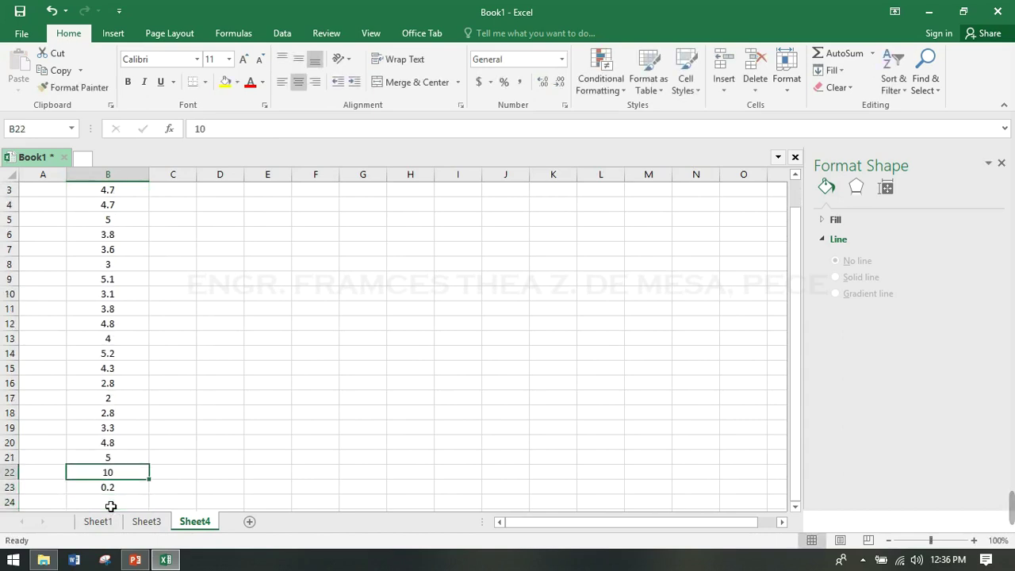
pyautogui.press('Up')
pyautogui.press('Up')
pyautogui.press('Up')
pyautogui.press('Up')
pyautogui.press('Up')
pyautogui.press('Up')
pyautogui.press('Up')
pyautogui.press('Up')
pyautogui.press('Up')
pyautogui.press('Up')
pyautogui.press('Up')
pyautogui.press('Up')
pyautogui.press('Up')
pyautogui.press('Up')
pyautogui.press('Up')
pyautogui.press('Up')
pyautogui.press('Up')
pyautogui.press('Up')
pyautogui.press('Up')
pyautogui.press('Up')
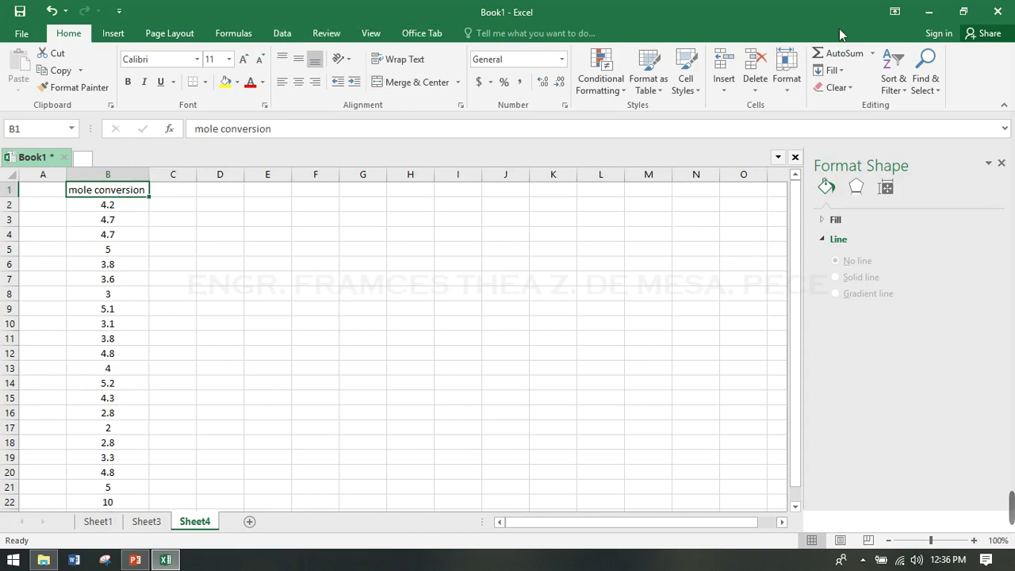
pyautogui.click(290, 36)
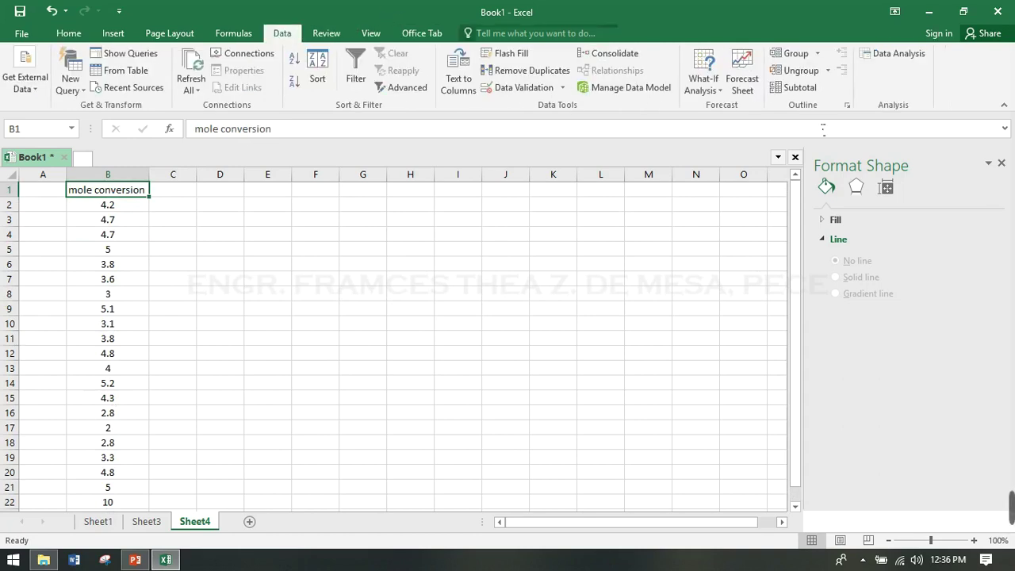
pyautogui.click(894, 53)
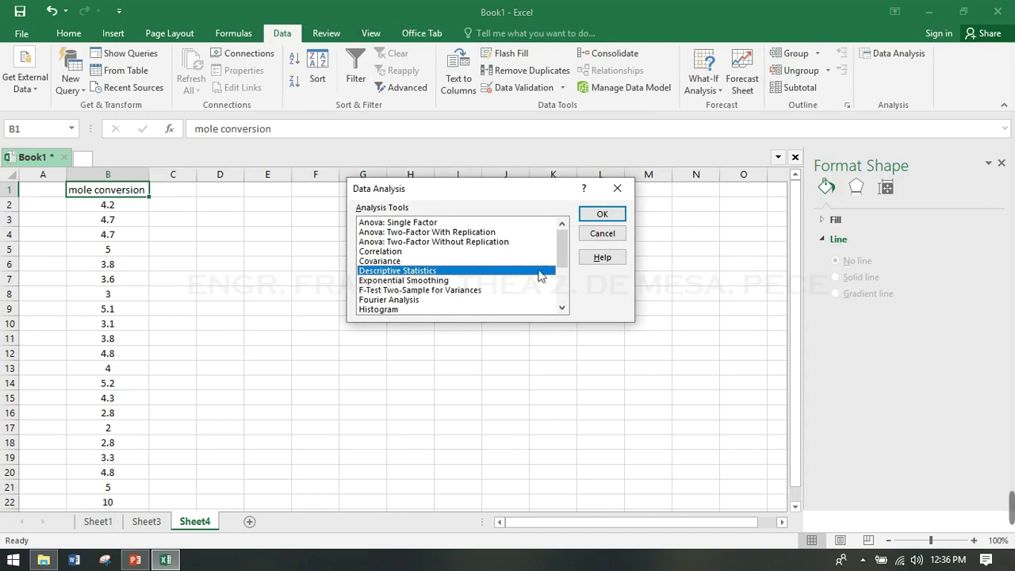
pyautogui.click(597, 214)
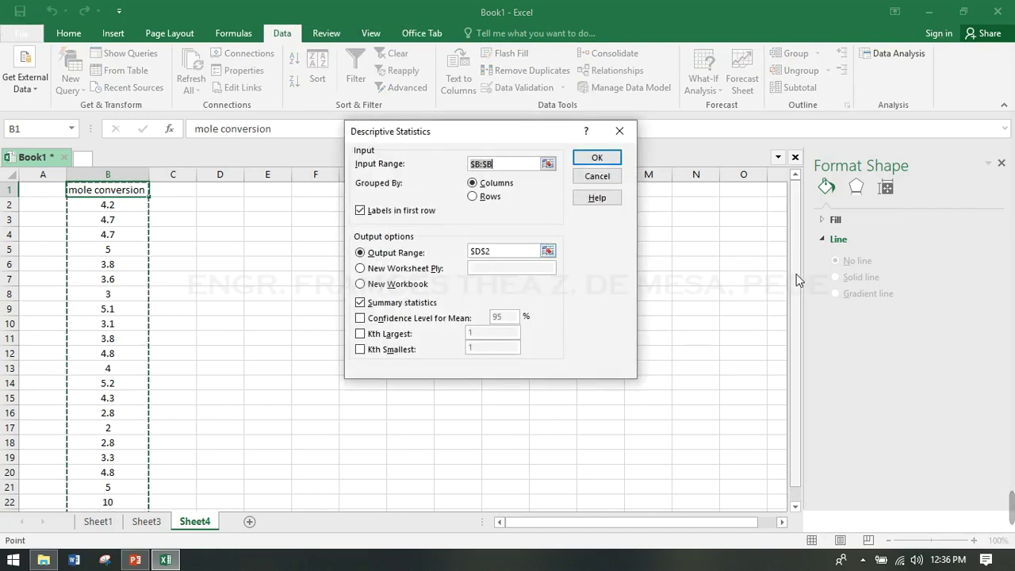
pyautogui.moveTo(796, 274); pyautogui.dragTo(801, 374)
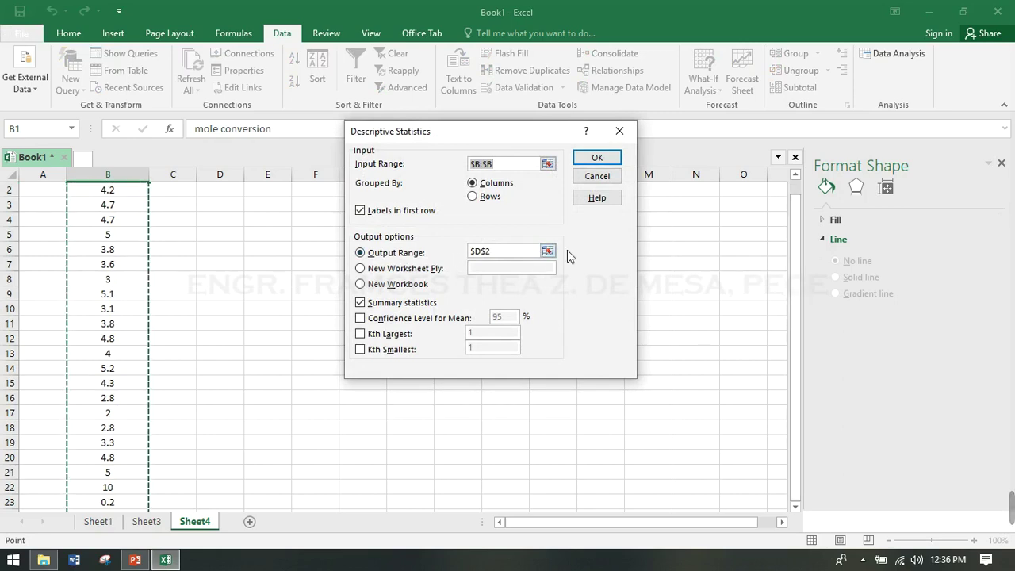
pyautogui.click(598, 157)
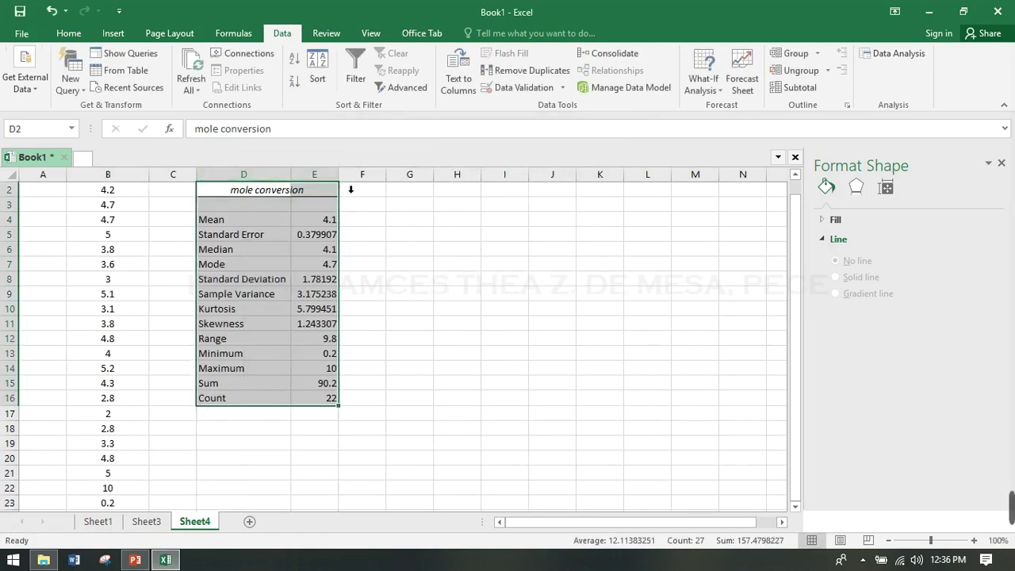
pyautogui.click(469, 363)
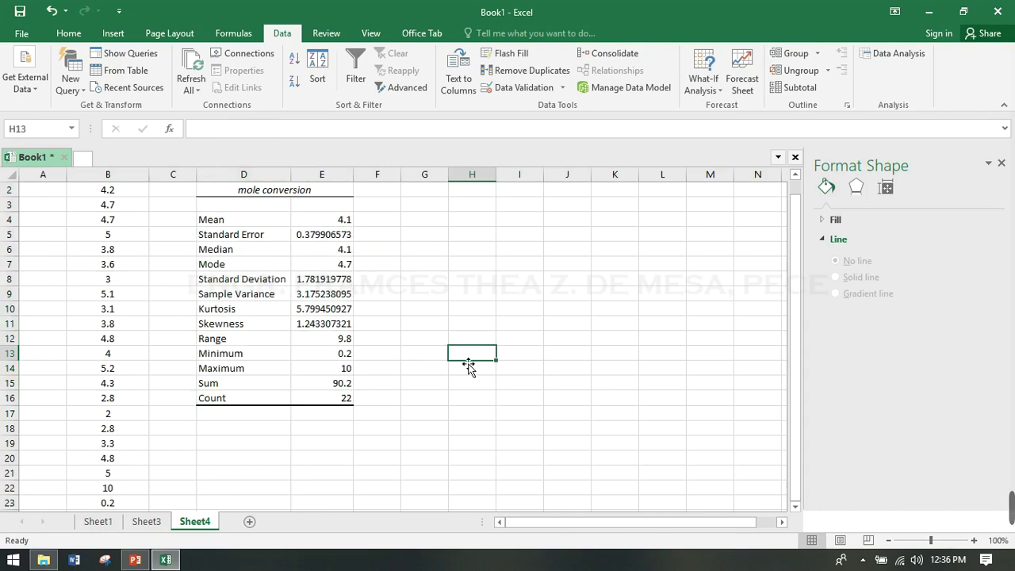
# Step: Enter the labels Q1, Q3 and IQR in D19:D21 below the statistics table
pyautogui.click(259, 448)
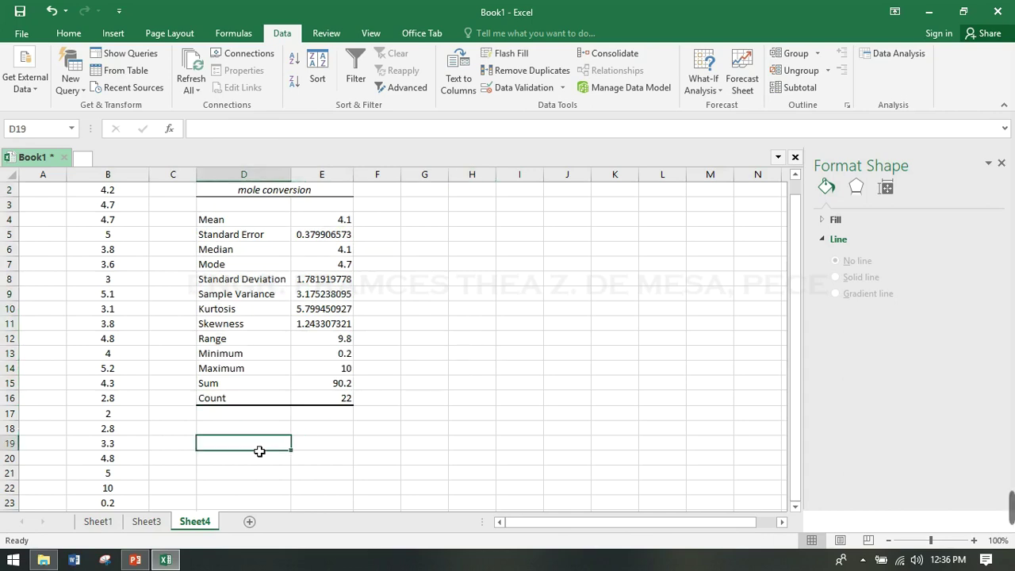
pyautogui.write('Q1')
pyautogui.press('Return')
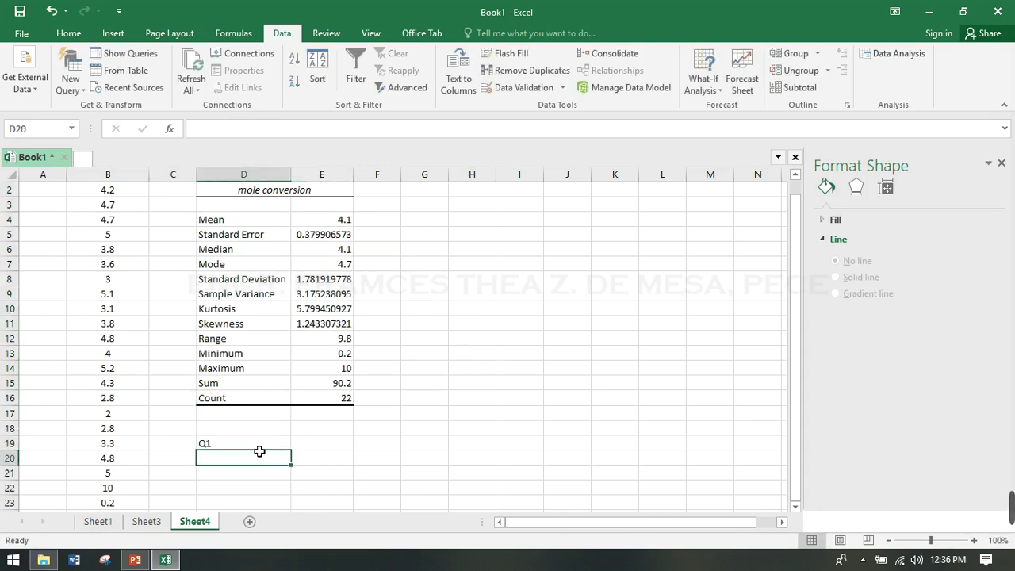
pyautogui.write('Q3')
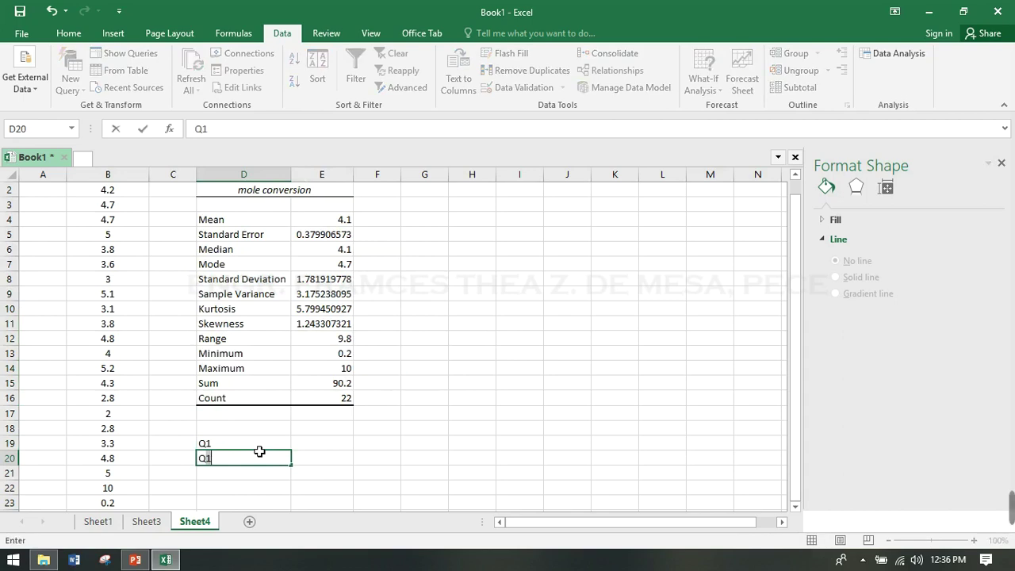
pyautogui.press('Return')
pyautogui.write('IQ')
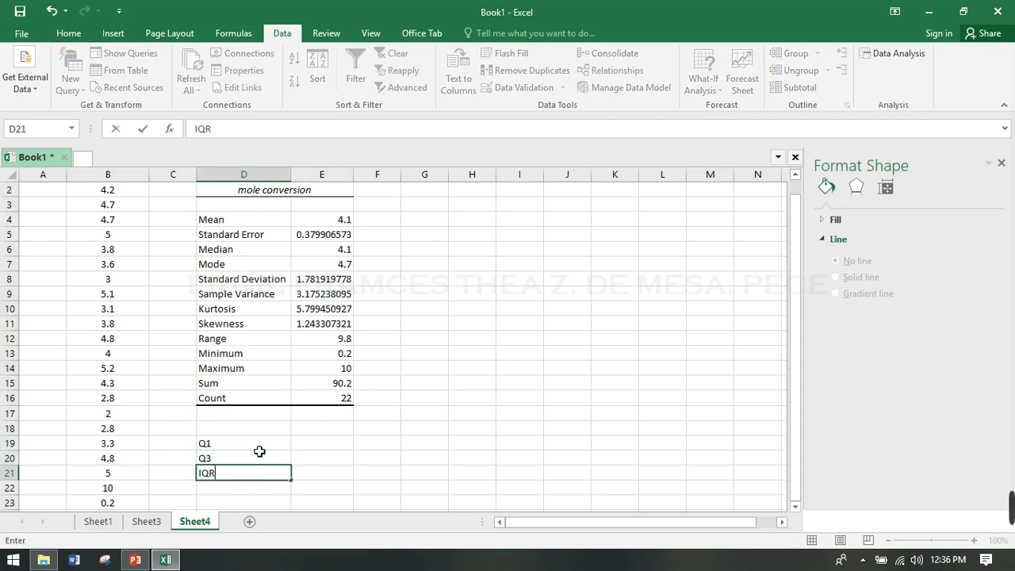
pyautogui.write('R')
pyautogui.press('Return')
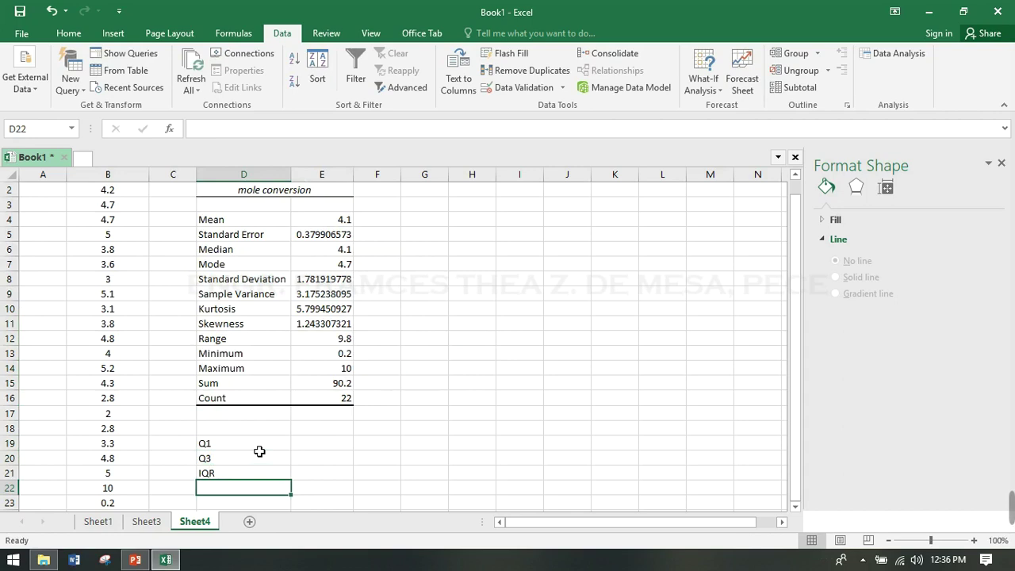
# Step: Calculate the first quartile in E19 with =QUARTILE(B2:B23,1)
pyautogui.press('Up')
pyautogui.press('Up')
pyautogui.press('Up')
pyautogui.press('Right')
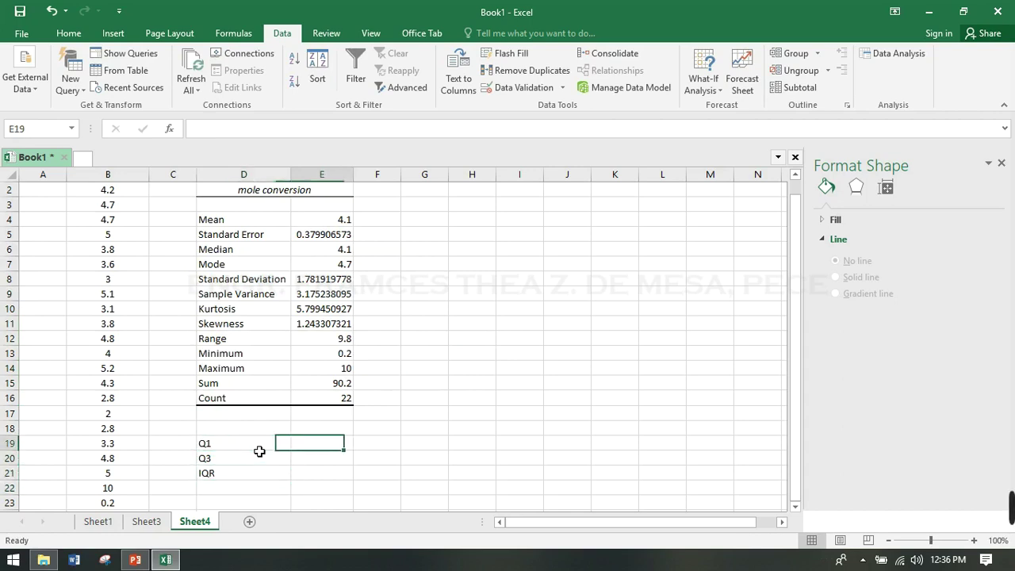
pyautogui.write('=')
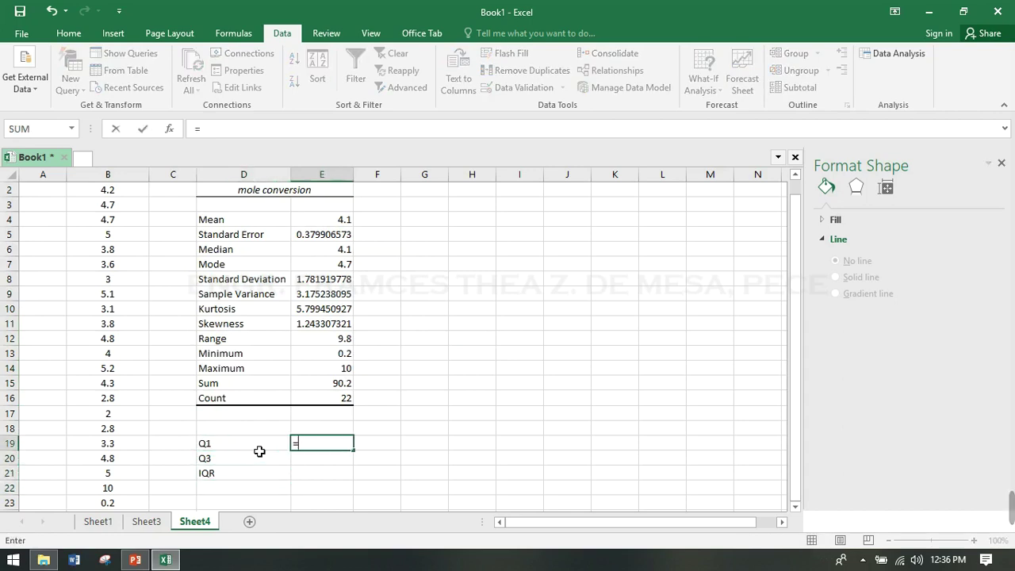
pyautogui.write('QUARTILE(')
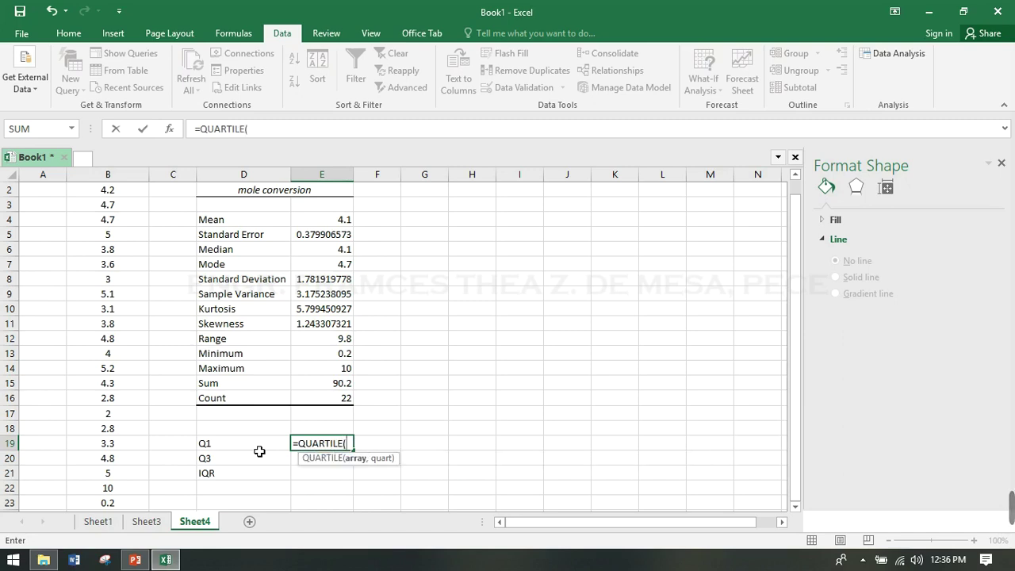
pyautogui.click(129, 196)
pyautogui.press('Up')
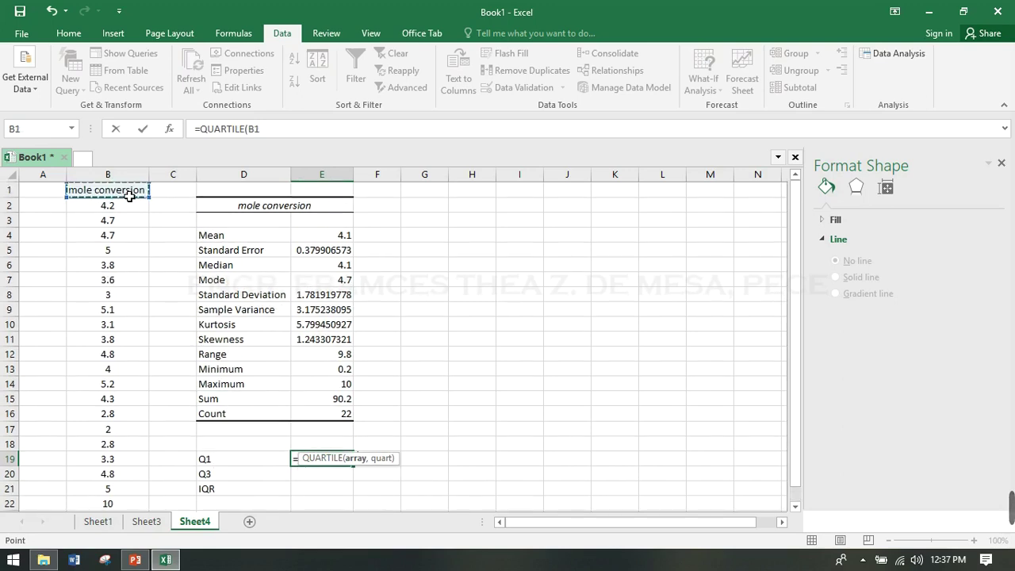
pyautogui.click(131, 199)
pyautogui.moveTo(131, 206); pyautogui.dragTo(149, 339)
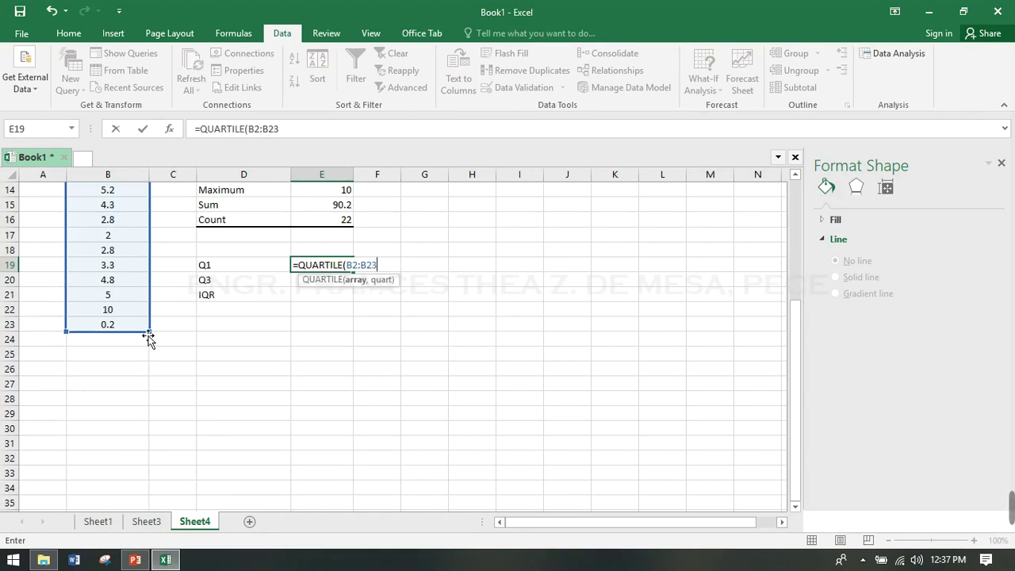
pyautogui.write(',1')
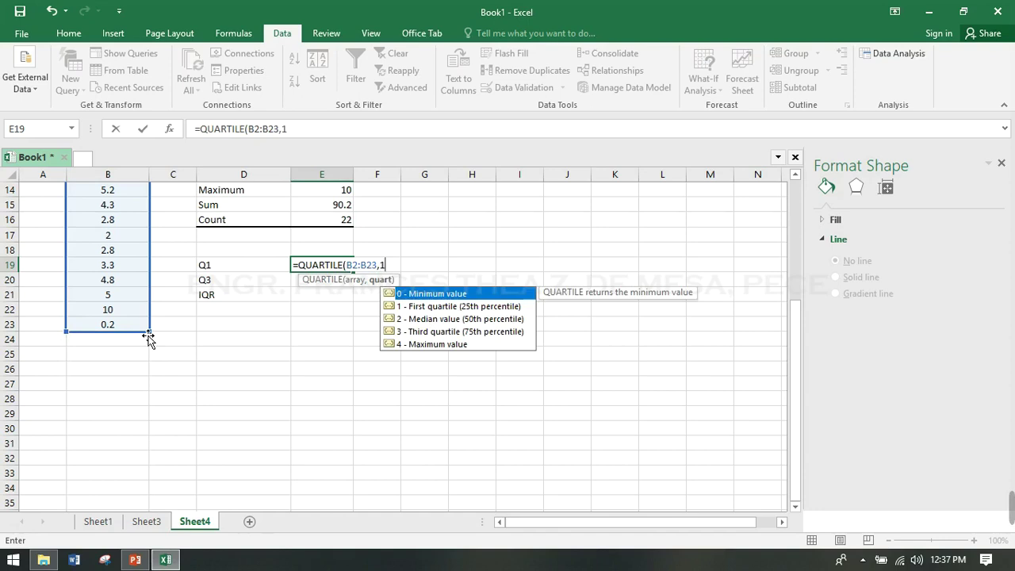
pyautogui.hotkey('ctrl', 'Return')
pyautogui.press('Left')
pyautogui.press('Right')
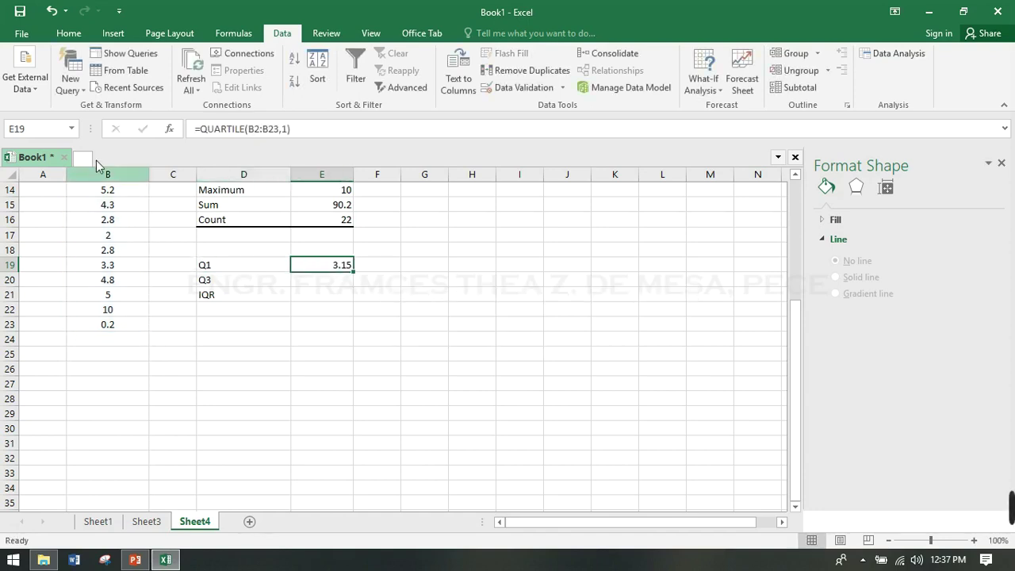
# Step: Make the data range in the Q1 formula absolute, as $B$2:$B$23
pyautogui.click(257, 135)
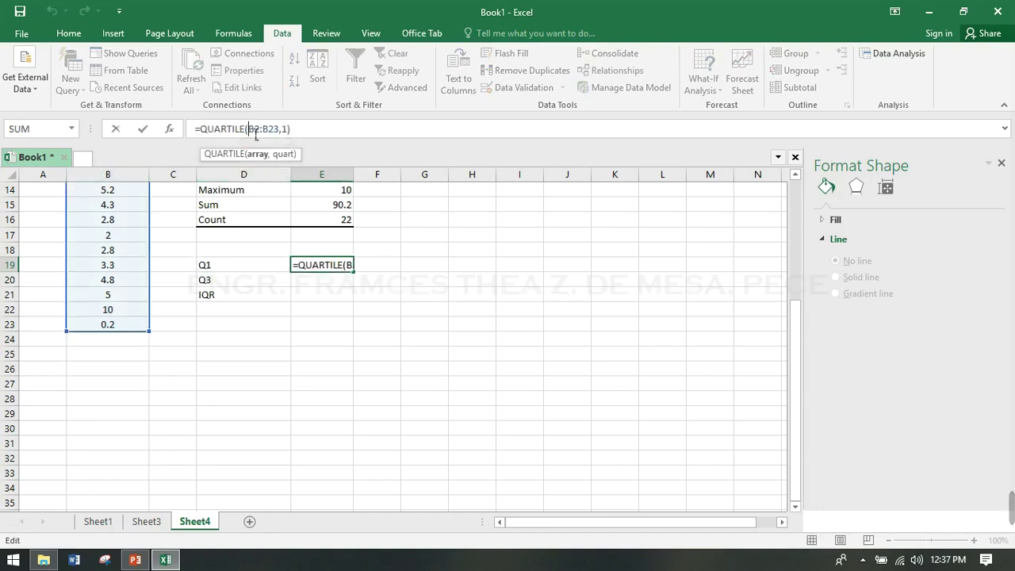
pyautogui.write('$')
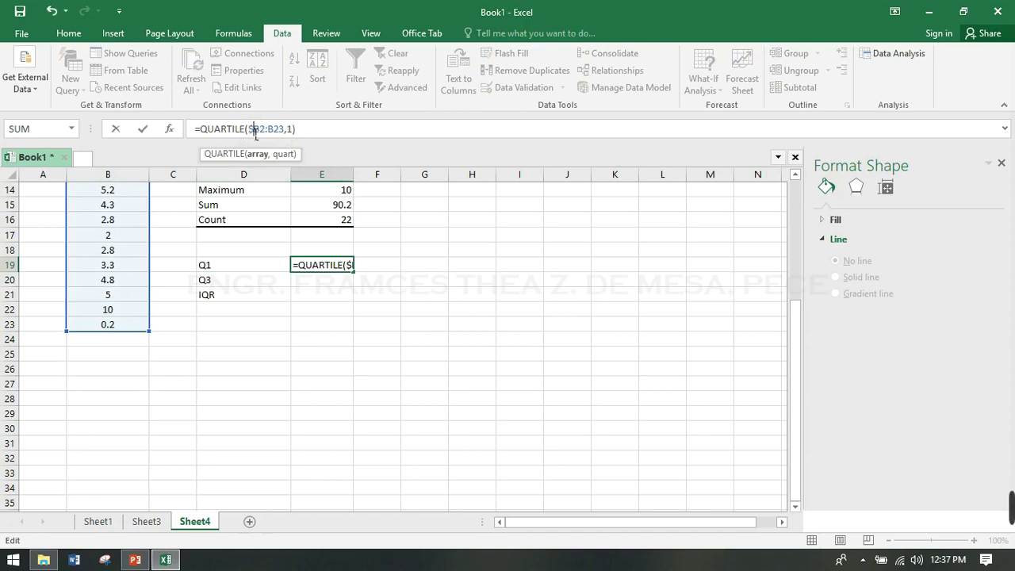
pyautogui.press('Right')
pyautogui.write('$')
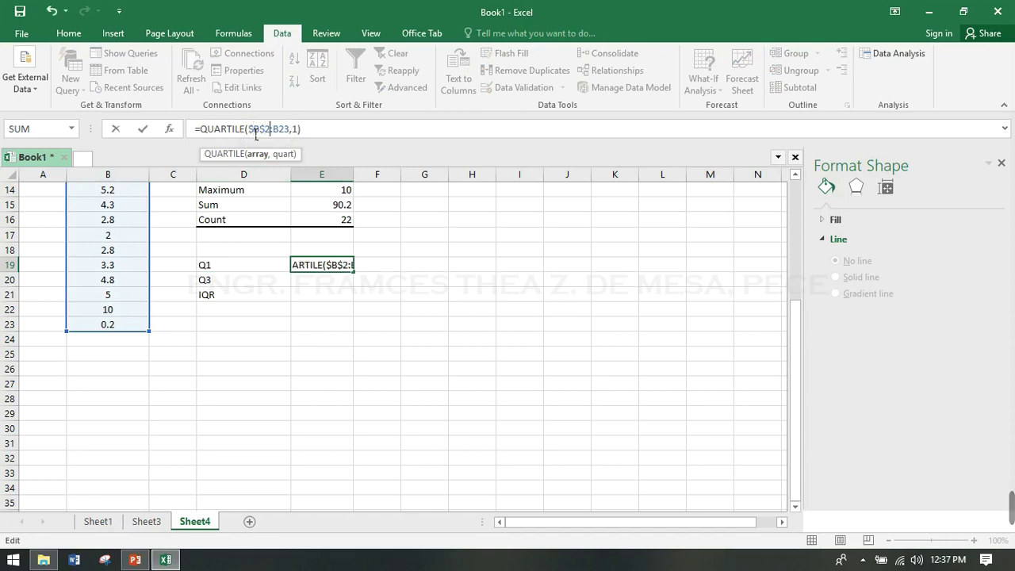
pyautogui.press('Right')
pyautogui.press('Right')
pyautogui.write('$B')
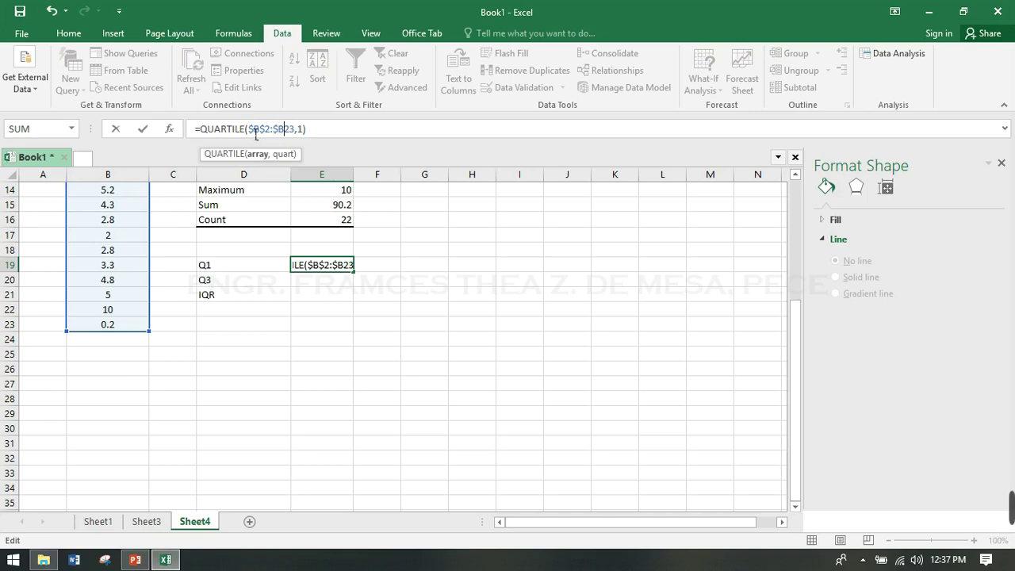
pyautogui.write('$')
pyautogui.press('Return')
# Step: Fill the Q1 formula down to E20 and change its quartile argument to 3 for Q3
pyautogui.click(348, 264)
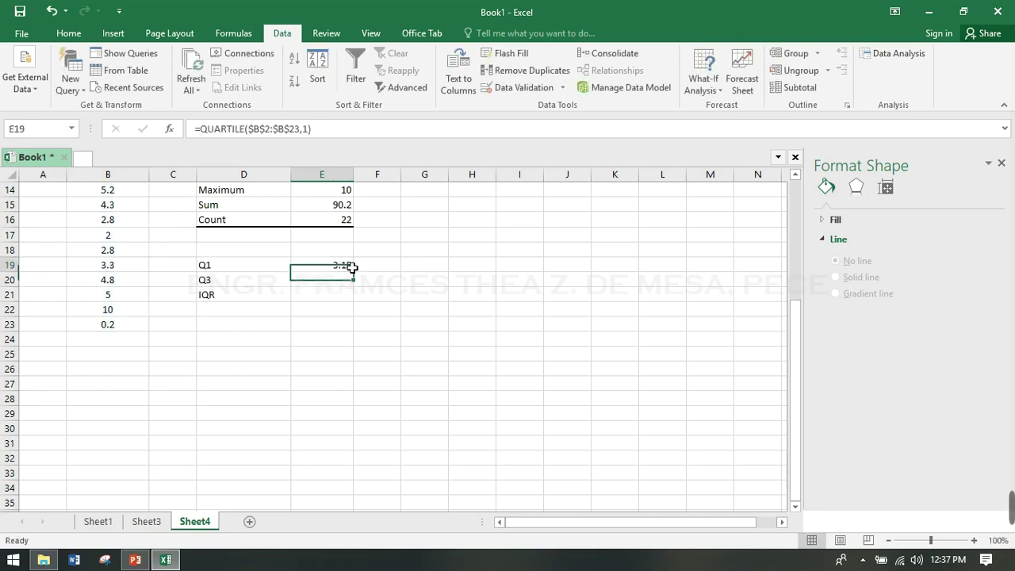
pyautogui.moveTo(359, 276); pyautogui.dragTo(357, 292)
pyautogui.click(333, 282)
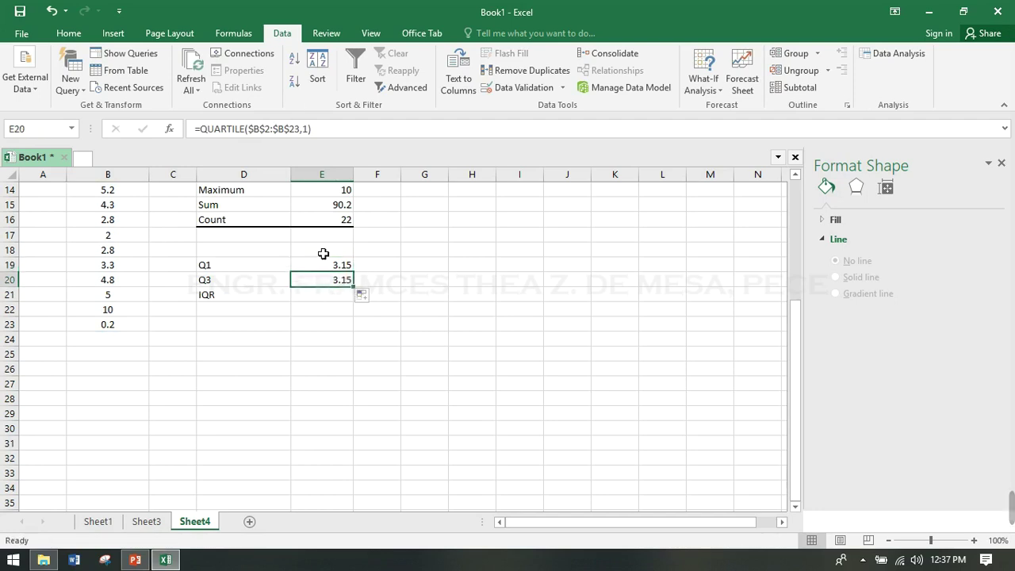
pyautogui.click(309, 130)
pyautogui.press('BackSpace')
pyautogui.write('3')
pyautogui.press('Return')
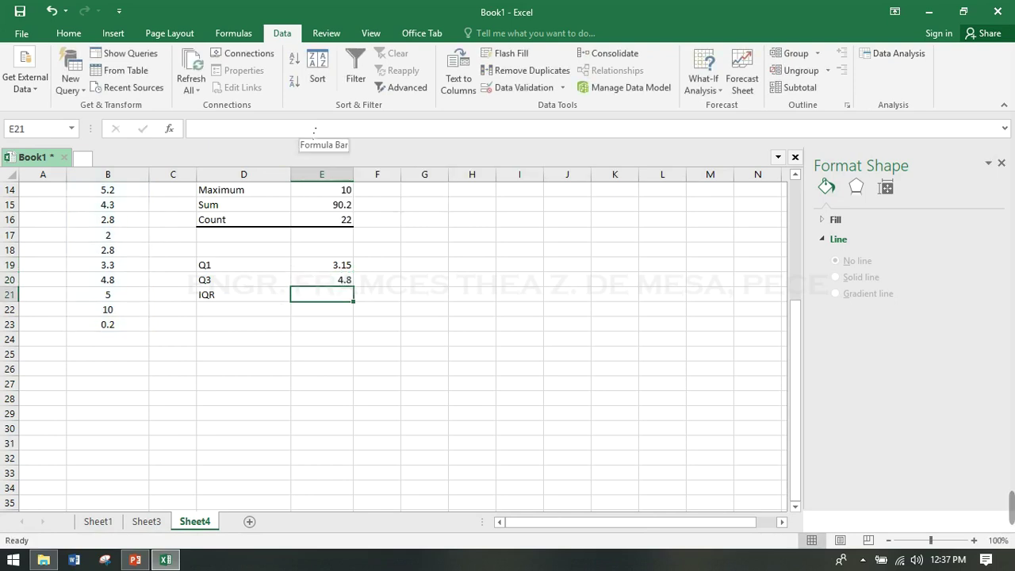
# Step: Calculate the interquartile range in E21 with =(E20-E19)
pyautogui.write('=(')
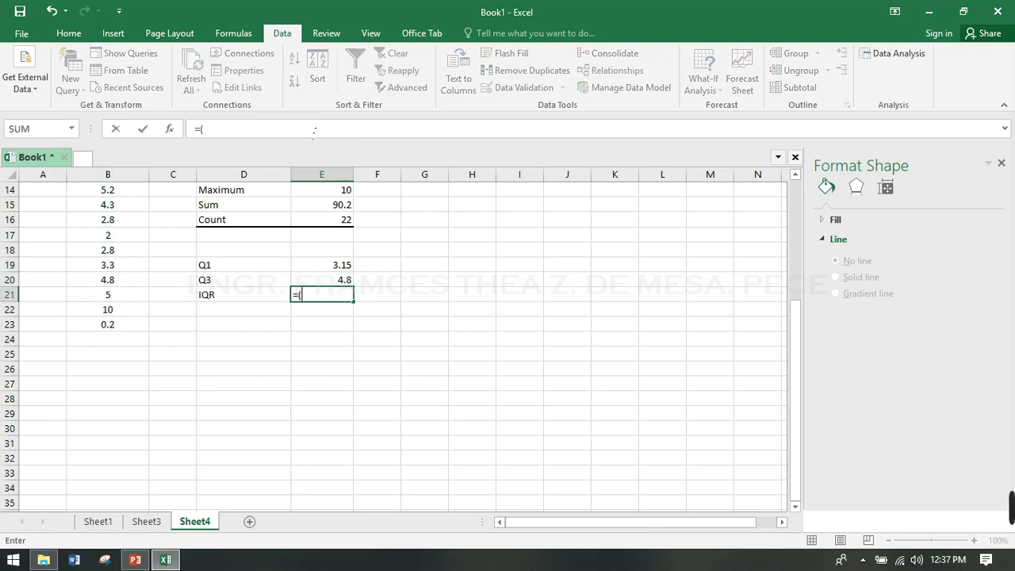
pyautogui.click(347, 280)
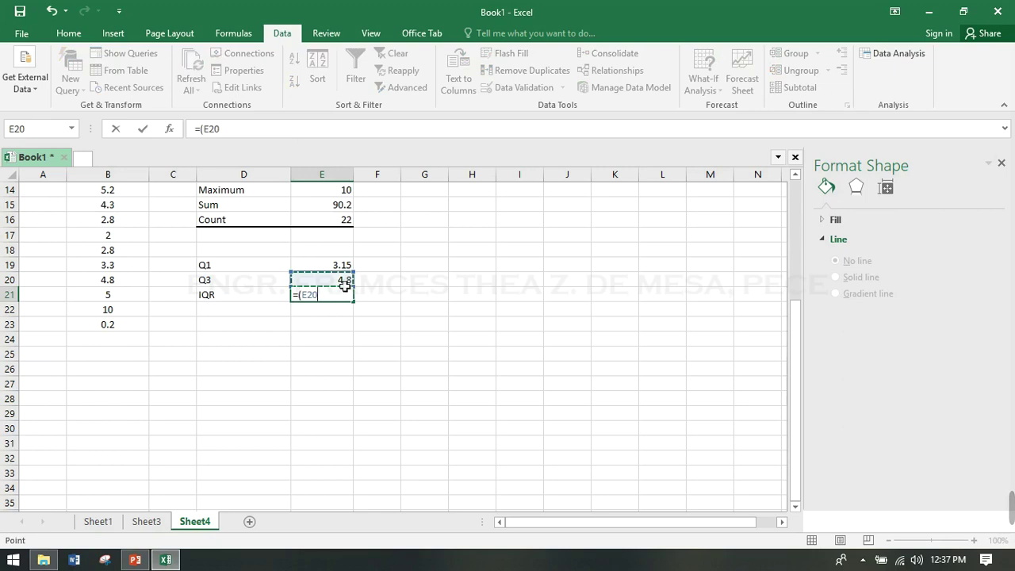
pyautogui.write('-')
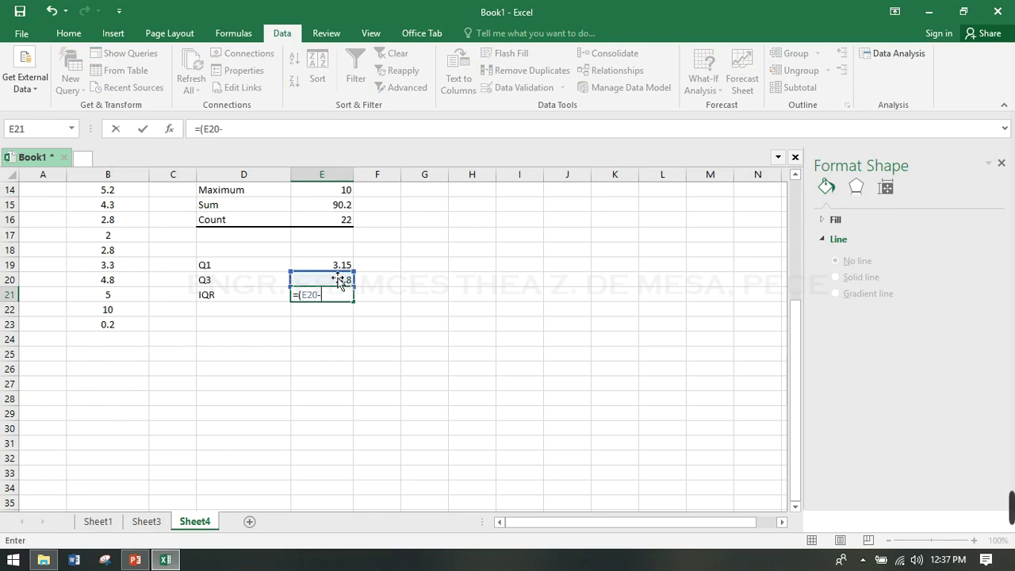
pyautogui.click(341, 270)
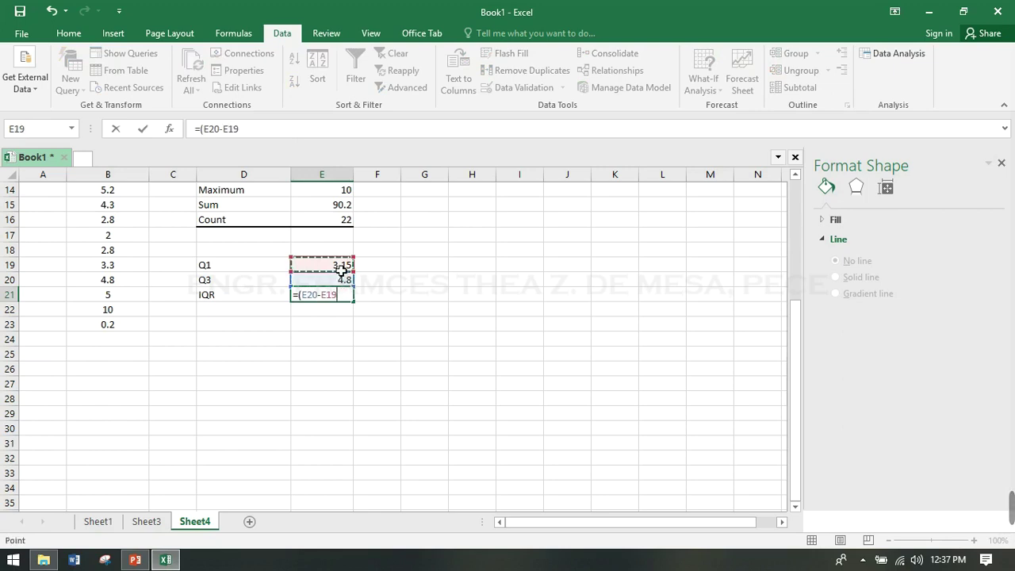
pyautogui.write(')')
pyautogui.press('Return')
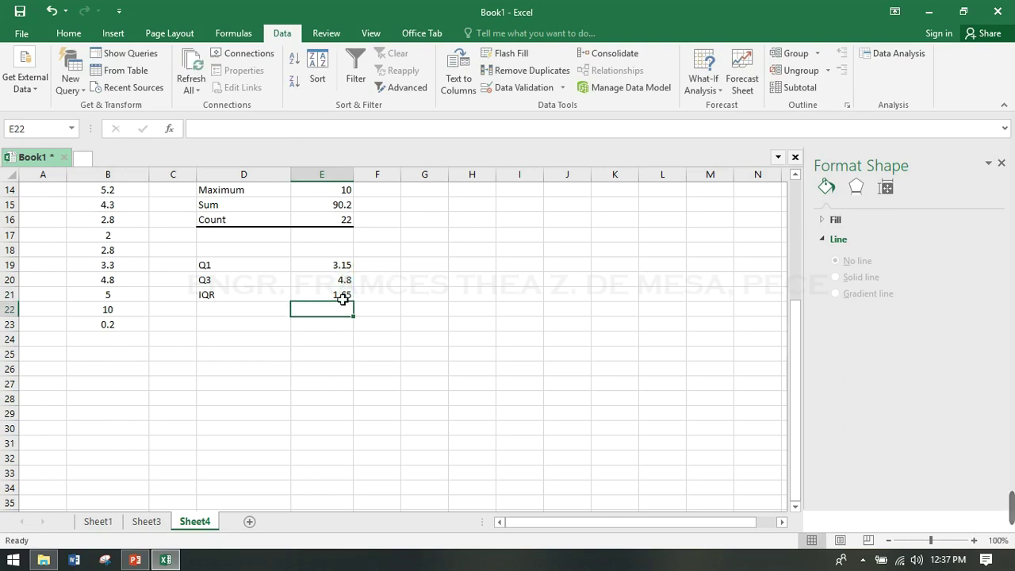
# Step: Enter the label 1.5 IQR in F18, above the column beside the quartile values
pyautogui.click(343, 296)
pyautogui.hotkey('ctrl', 'c')
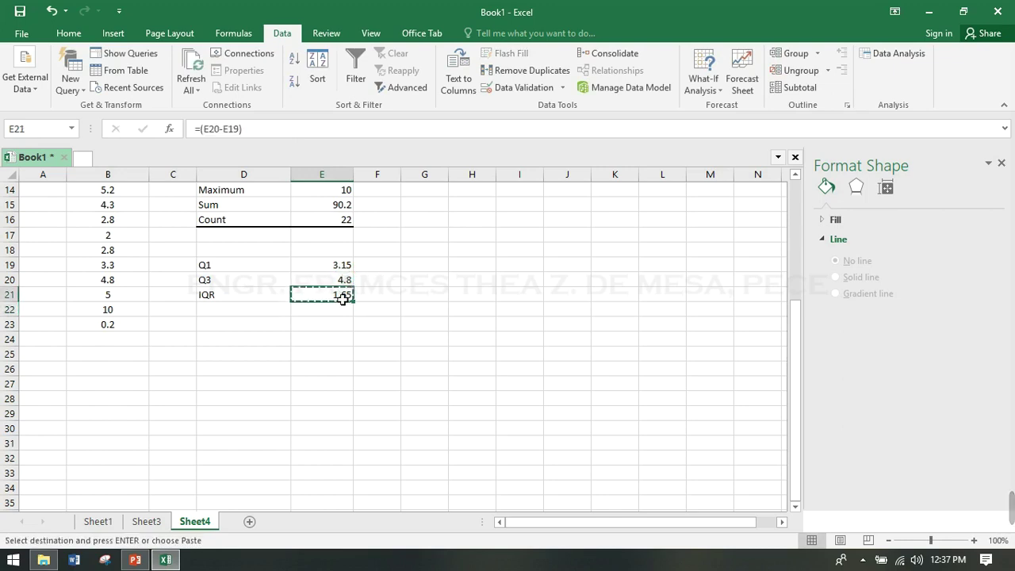
pyautogui.click(392, 271)
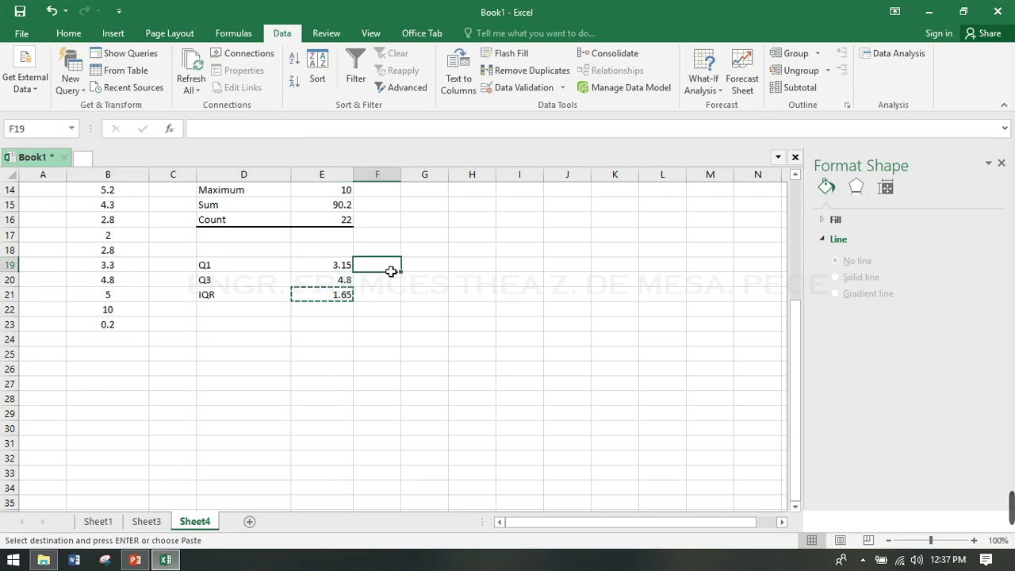
pyautogui.click(493, 326)
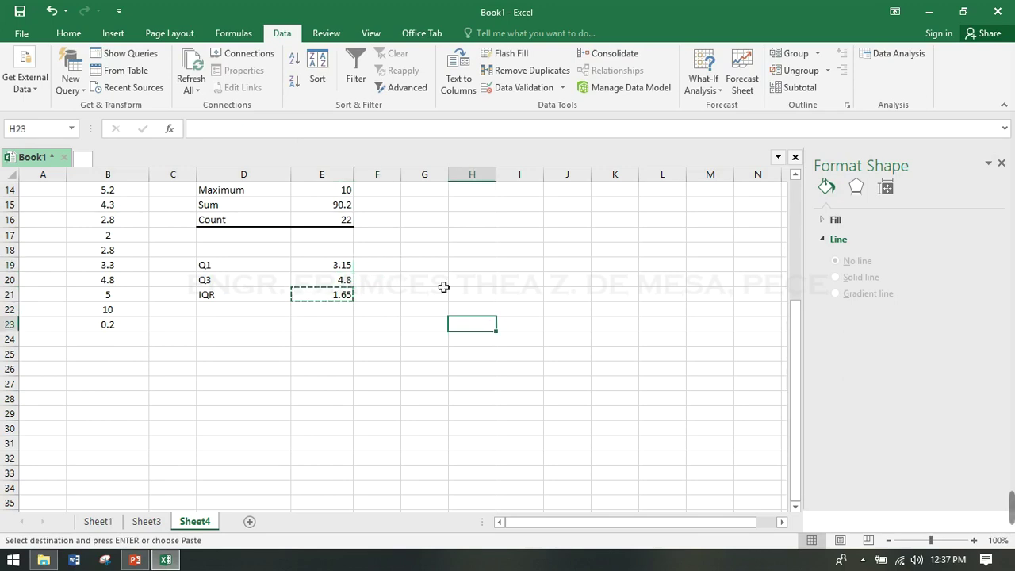
pyautogui.click(400, 255)
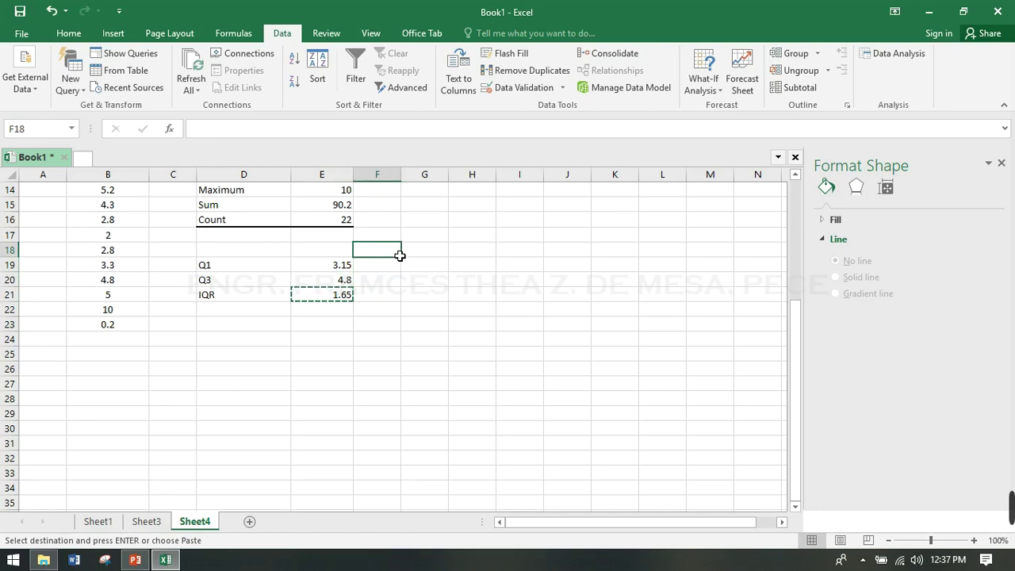
pyautogui.write('1.5 iqr')
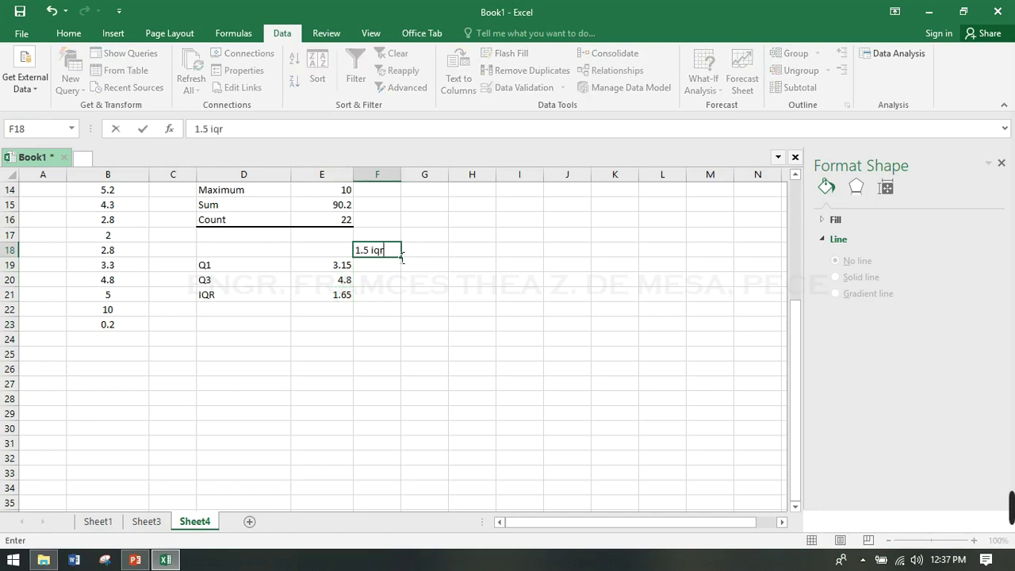
pyautogui.press('BackSpace')
pyautogui.press('BackSpace')
pyautogui.write('IQR')
pyautogui.press('Return')
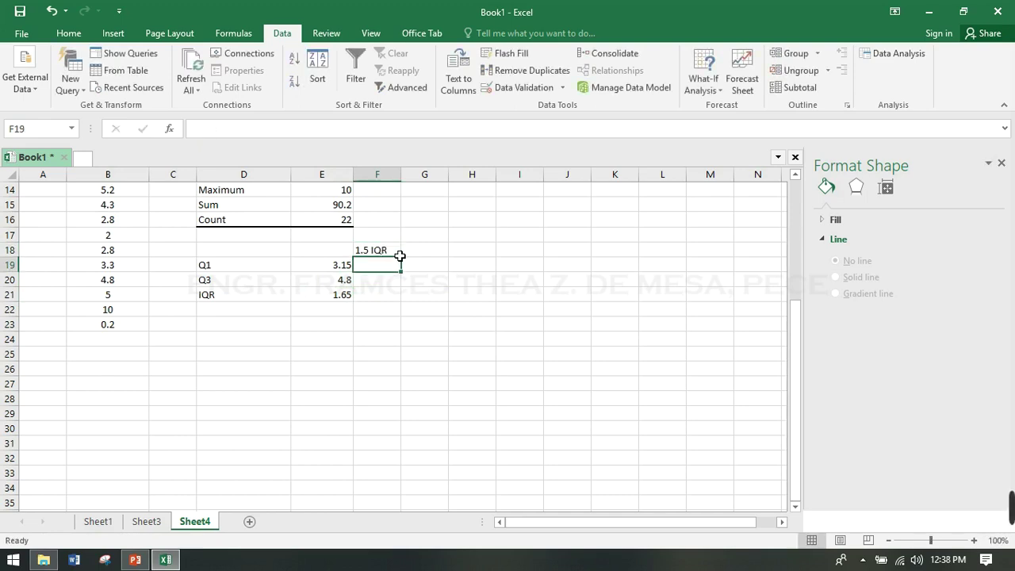
# Step: Calculate the lower limit in F19 by subtracting the IQR from Q1 with =E19-E21
pyautogui.write('=')
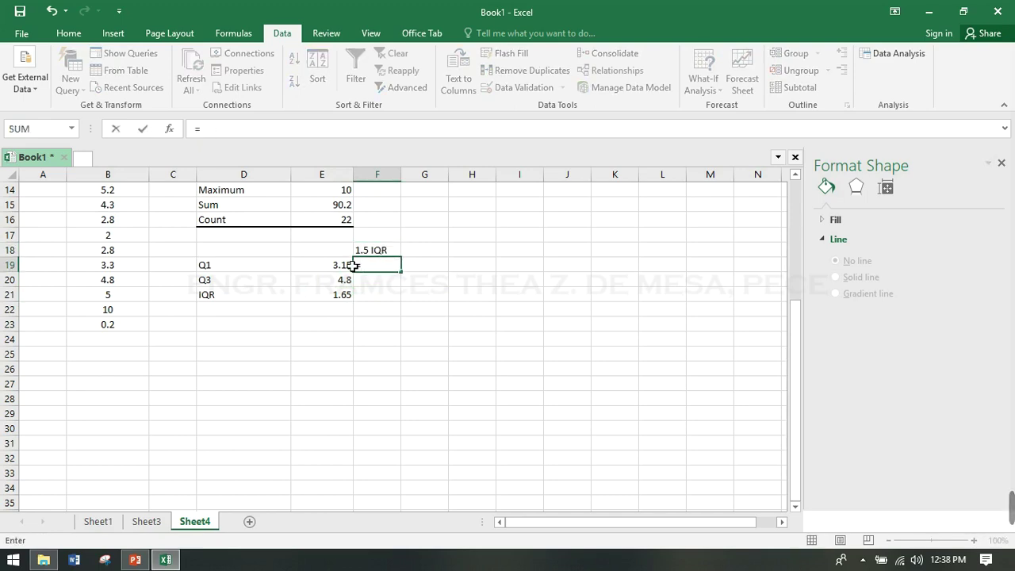
pyautogui.click(339, 271)
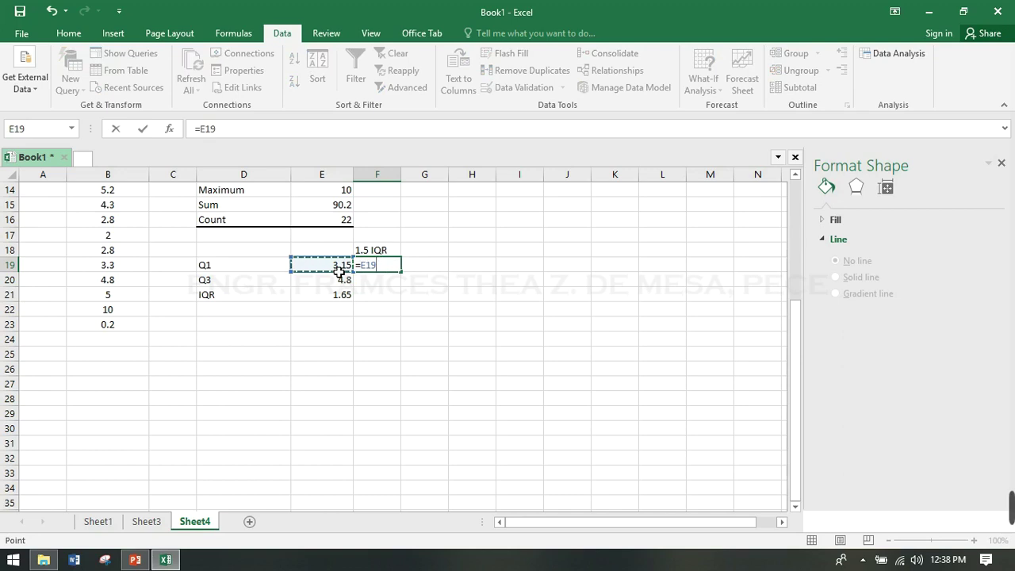
pyautogui.write('-')
pyautogui.click(345, 300)
pyautogui.press('Return')
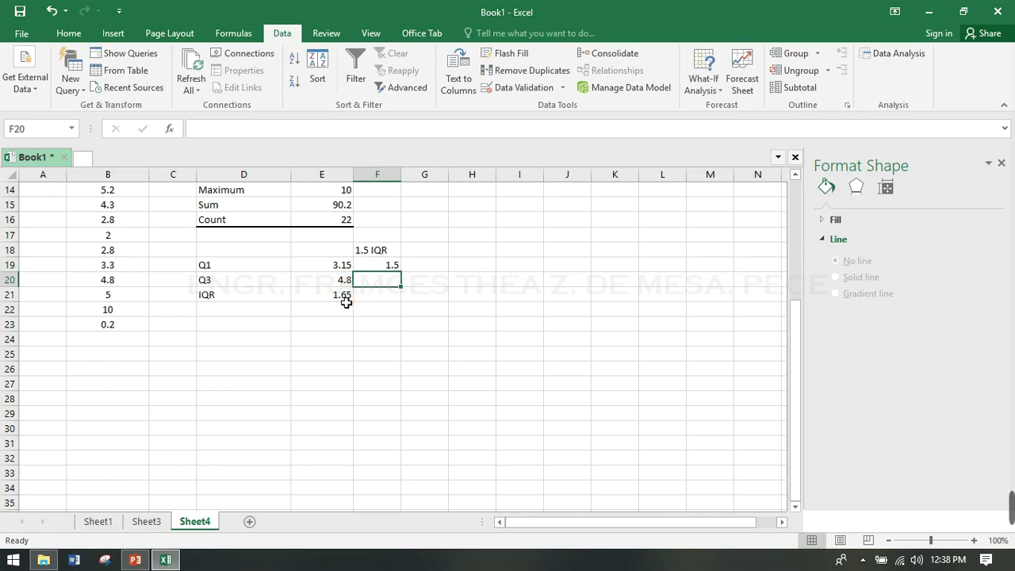
# Step: Calculate the upper limit in F20 by adding the IQR to Q3 with =(E20+E21)
pyautogui.write('=(')
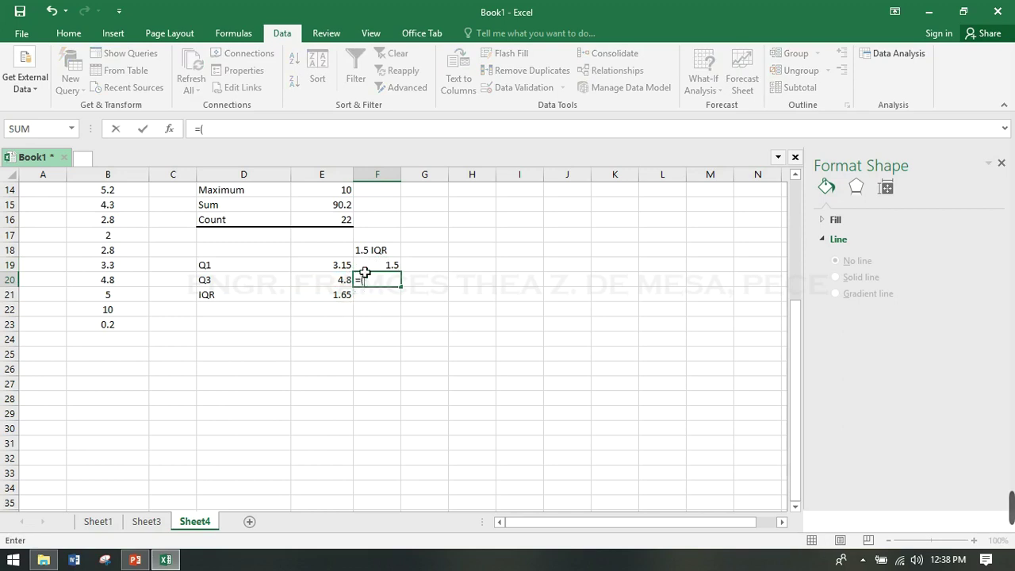
pyautogui.click(346, 286)
pyautogui.write('+')
pyautogui.click(347, 300)
pyautogui.write(')')
pyautogui.press('Return')
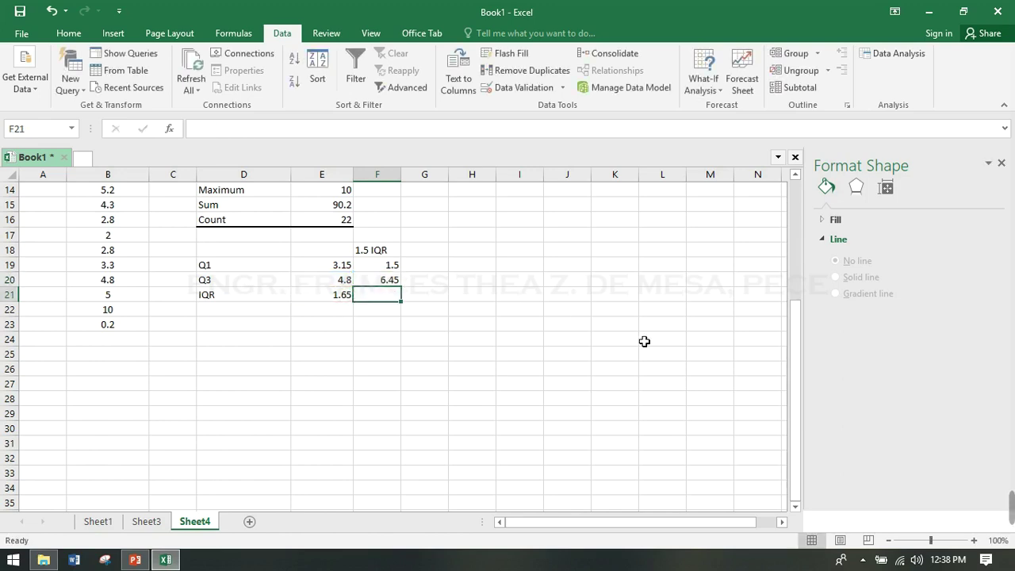
# Step: Insert a box and whisker chart of the mole conversion values in B2:B23
pyautogui.moveTo(794, 365); pyautogui.dragTo(801, 267)
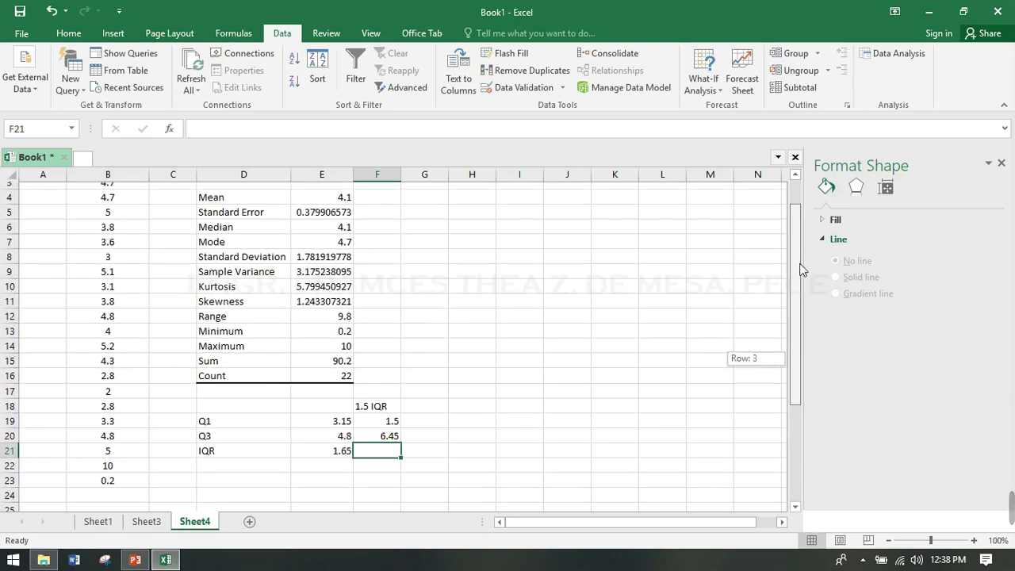
pyautogui.click(123, 474)
pyautogui.moveTo(123, 474); pyautogui.dragTo(114, 208)
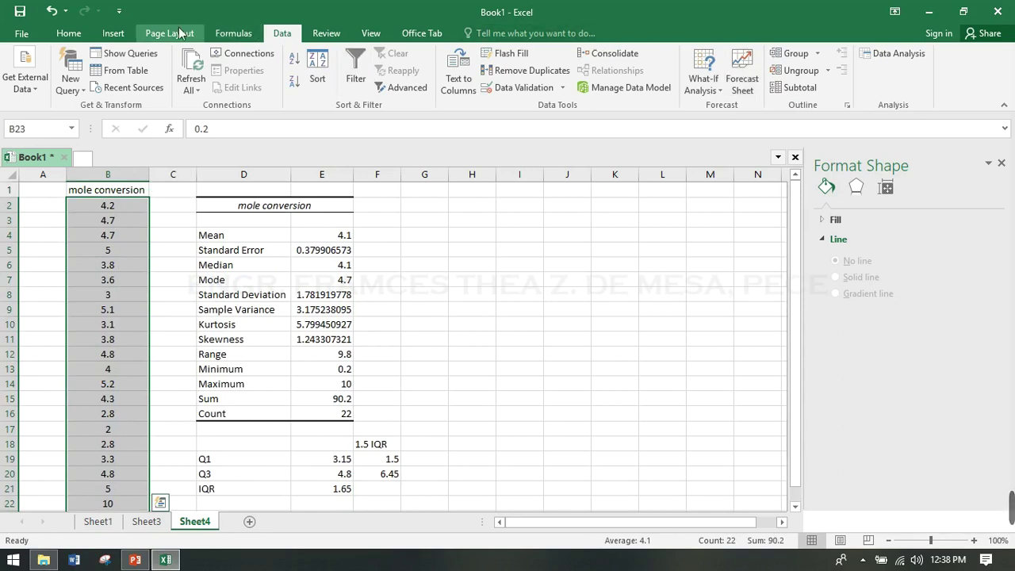
pyautogui.click(111, 34)
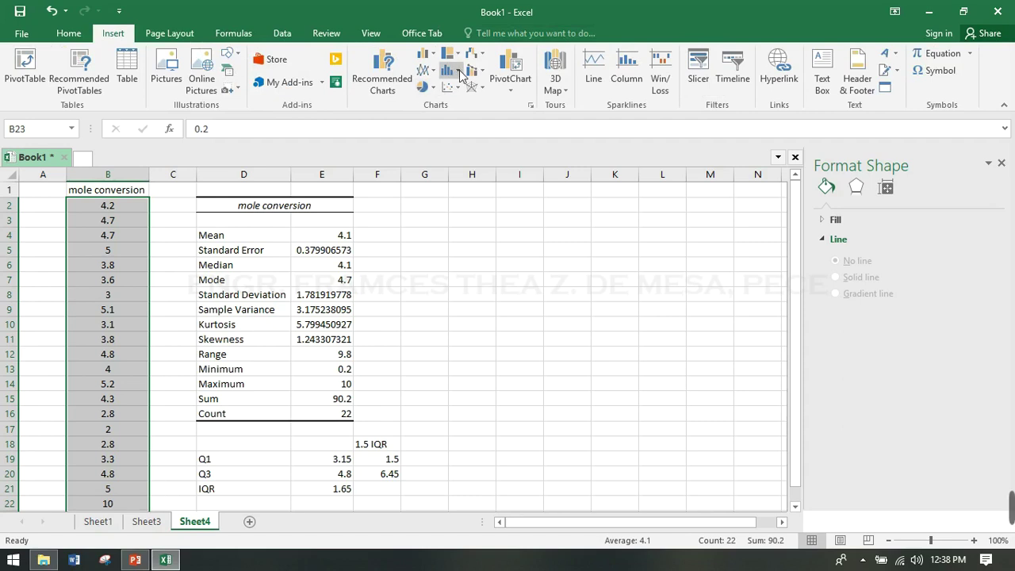
pyautogui.click(462, 73)
pyautogui.click(456, 176)
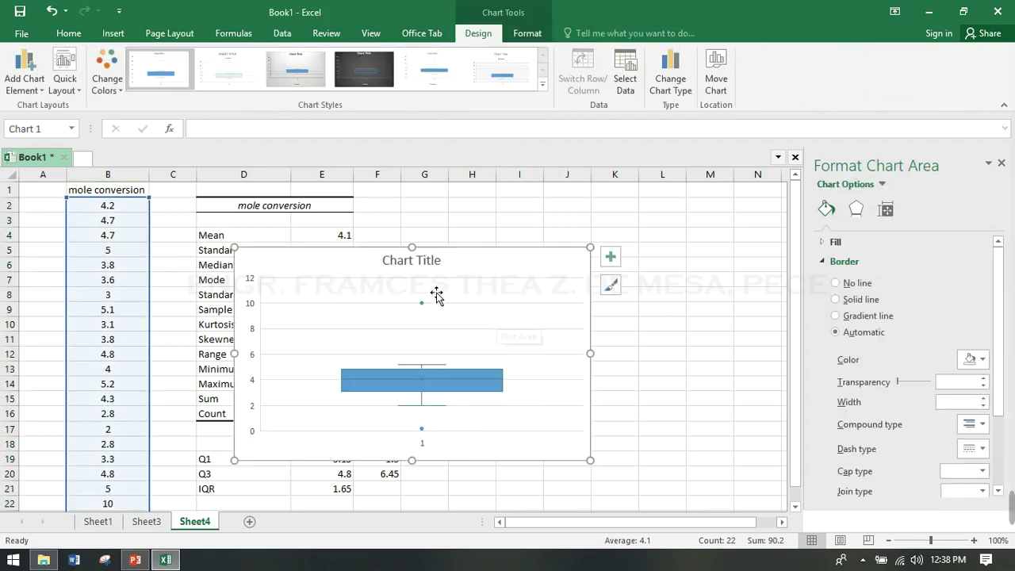
# Step: Move the box plot beside the statistics table, clear of the data, and enlarge it to span roughly rows 1 to 19
pyautogui.moveTo(483, 277); pyautogui.dragTo(659, 248)
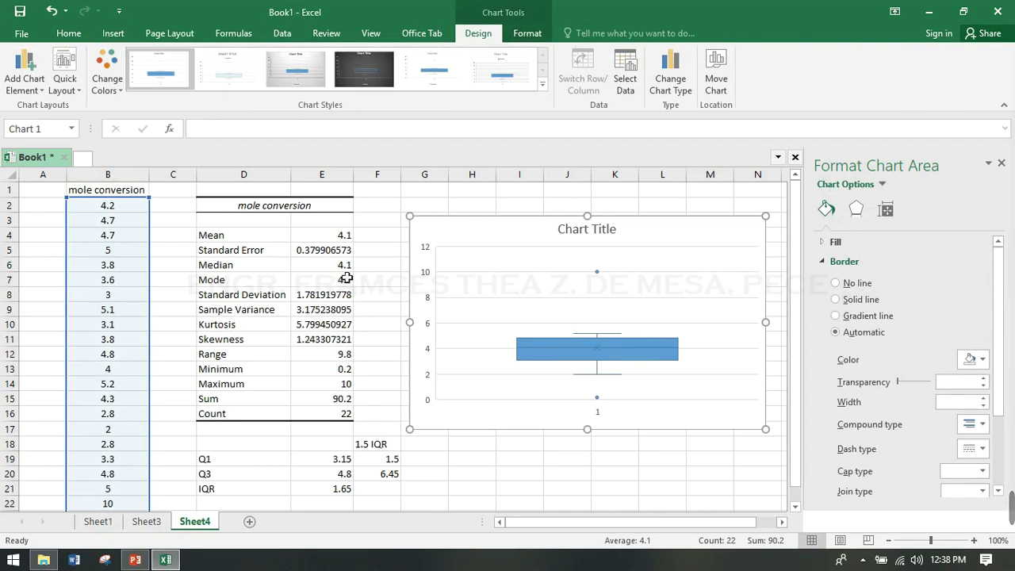
pyautogui.moveTo(555, 362)
pyautogui.moveTo(774, 225); pyautogui.dragTo(777, 137)
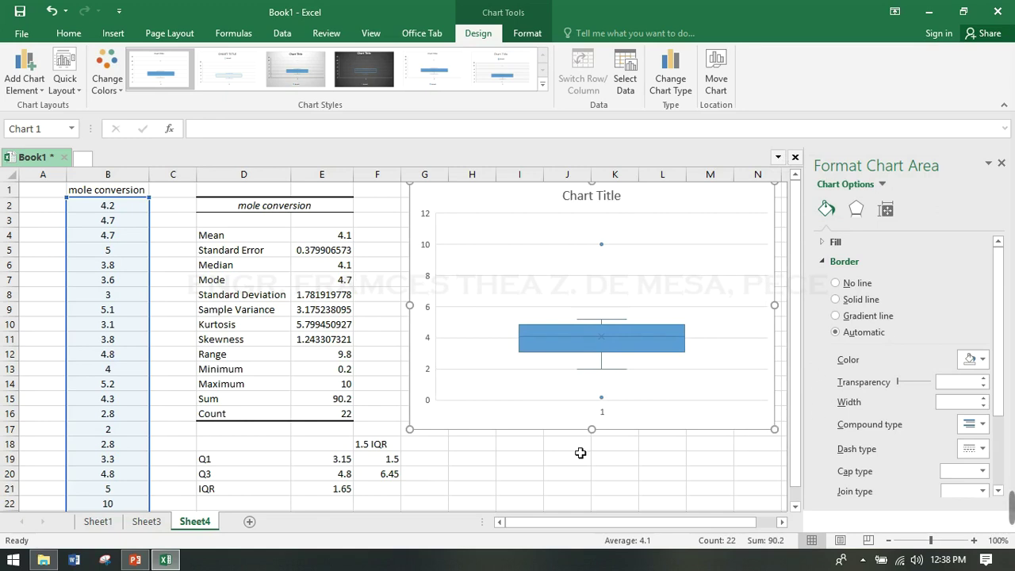
pyautogui.moveTo(593, 433); pyautogui.dragTo(598, 477)
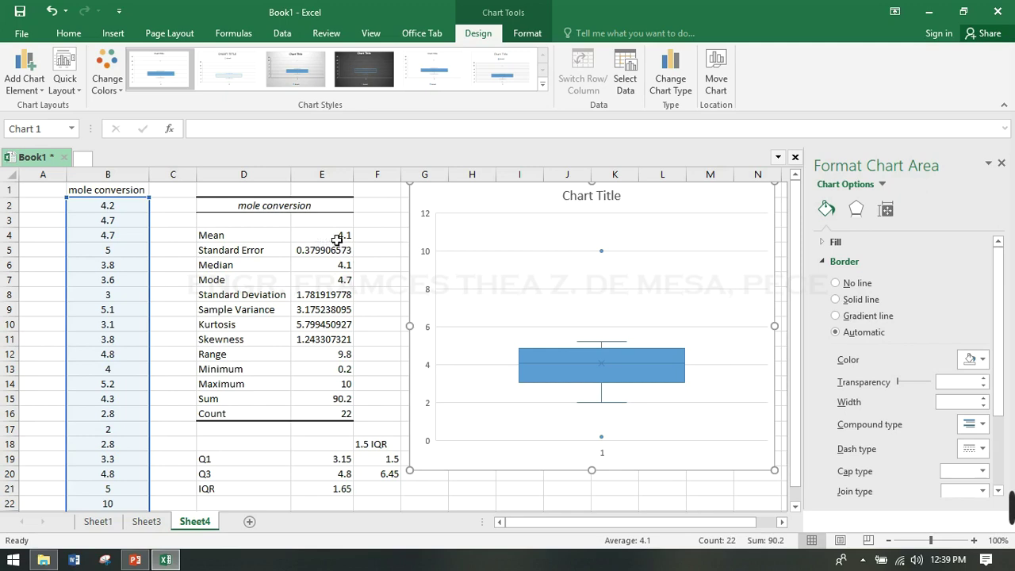
# Step: Compare the box plot and statistics on Sheet4 with those of the original data on Sheet1
pyautogui.click(100, 526)
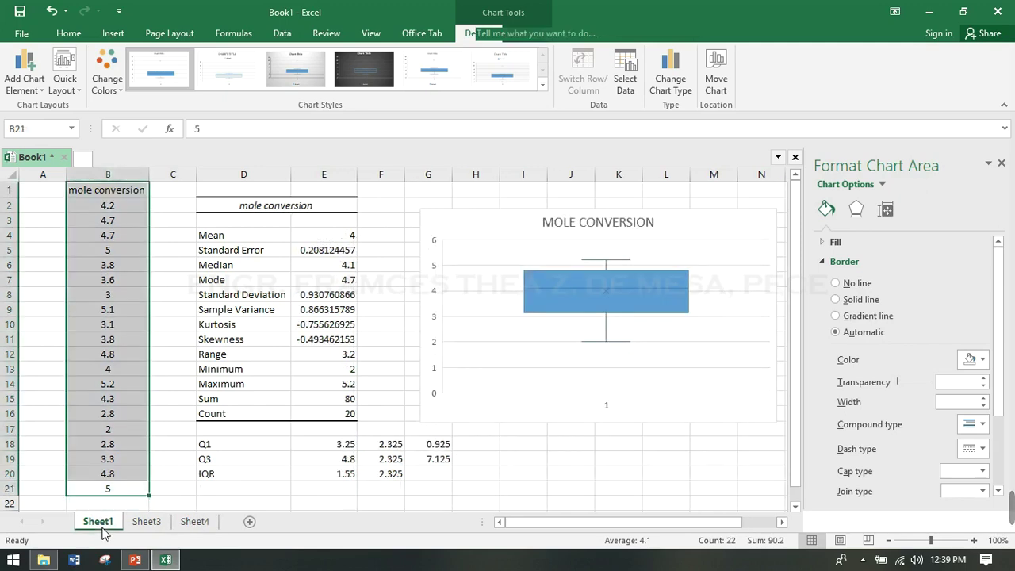
pyautogui.click(200, 524)
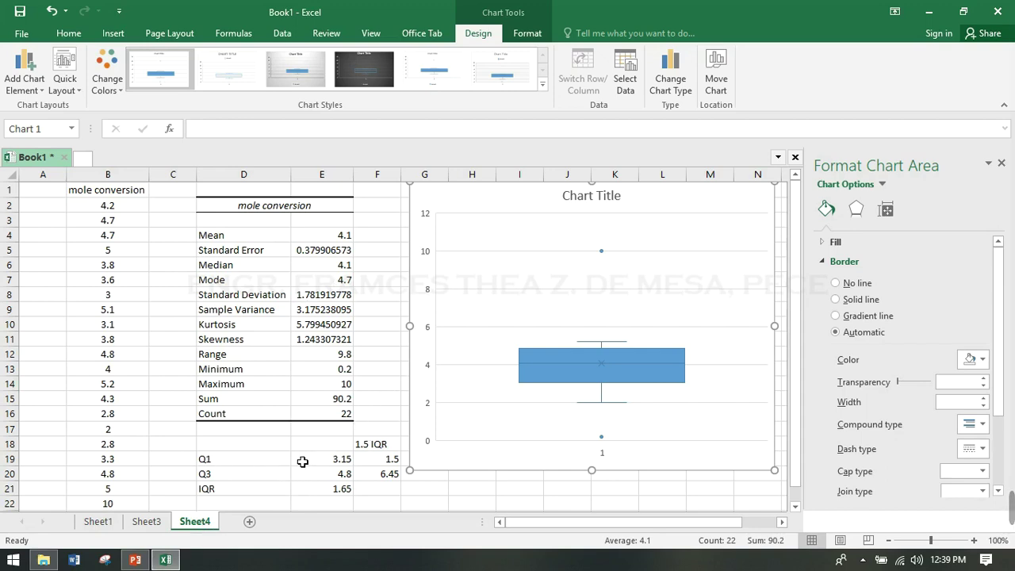
pyautogui.click(99, 521)
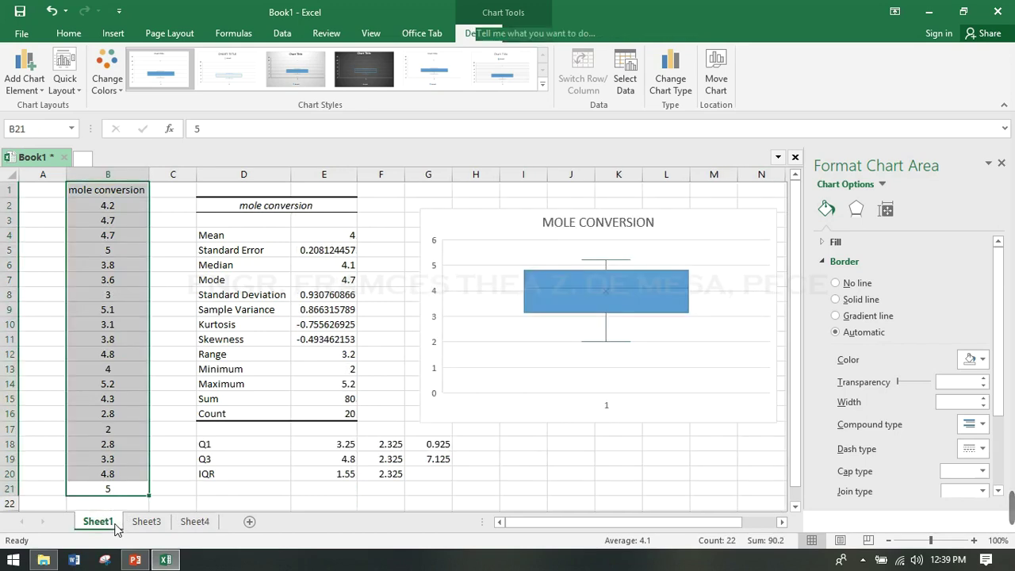
pyautogui.click(196, 523)
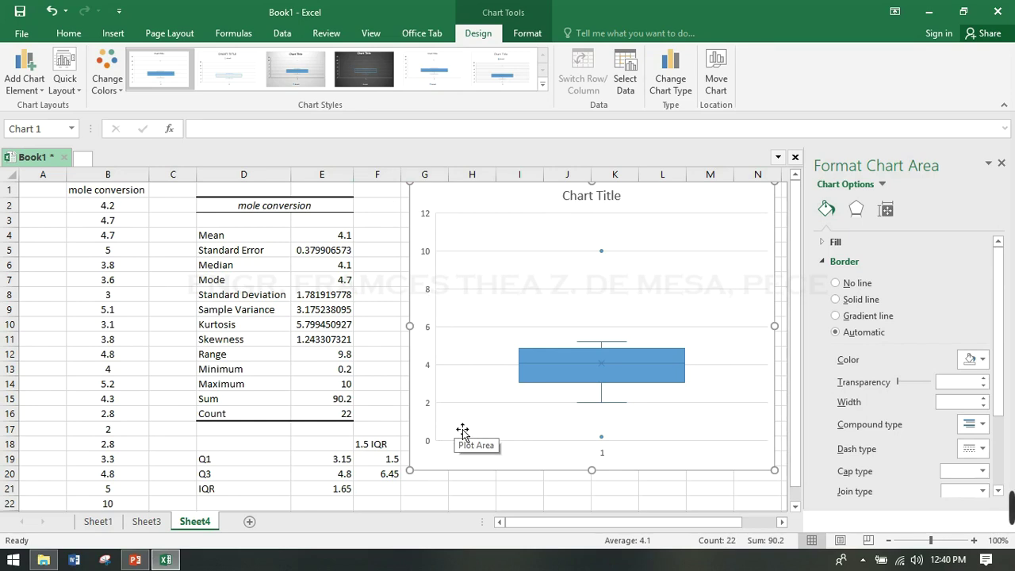
# Step: Check the F19 limit and the data down to B23 against the box plot, and switch to the BOX PLOT.ppt presentation in PowerPoint
pyautogui.click(393, 459)
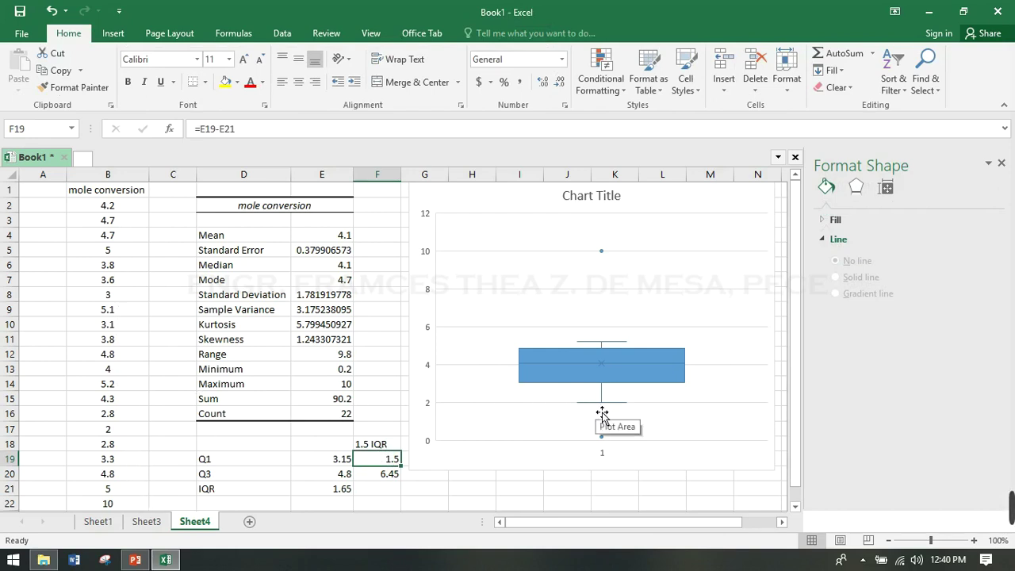
pyautogui.moveTo(606, 407)
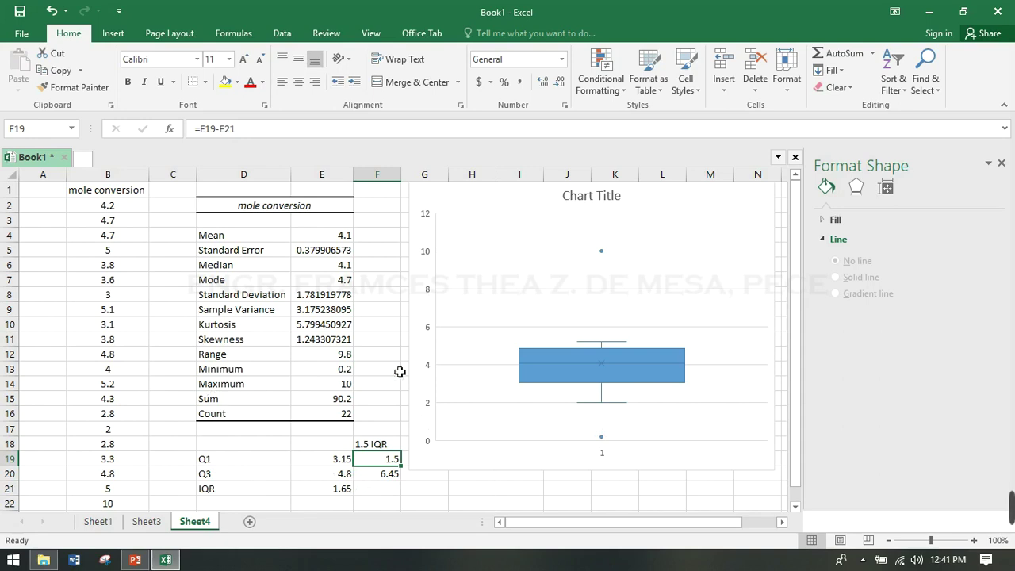
pyautogui.moveTo(608, 350)
pyautogui.click(133, 463)
pyautogui.press('Down')
pyautogui.press('Down')
pyautogui.press('Down')
pyautogui.press('Down')
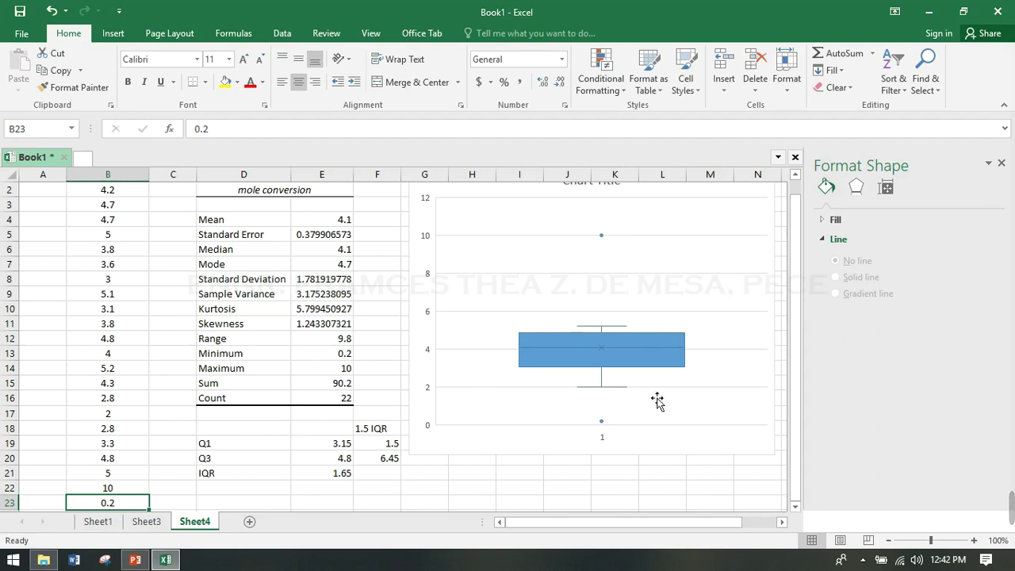
pyautogui.moveTo(579, 359)
pyautogui.click(135, 560)
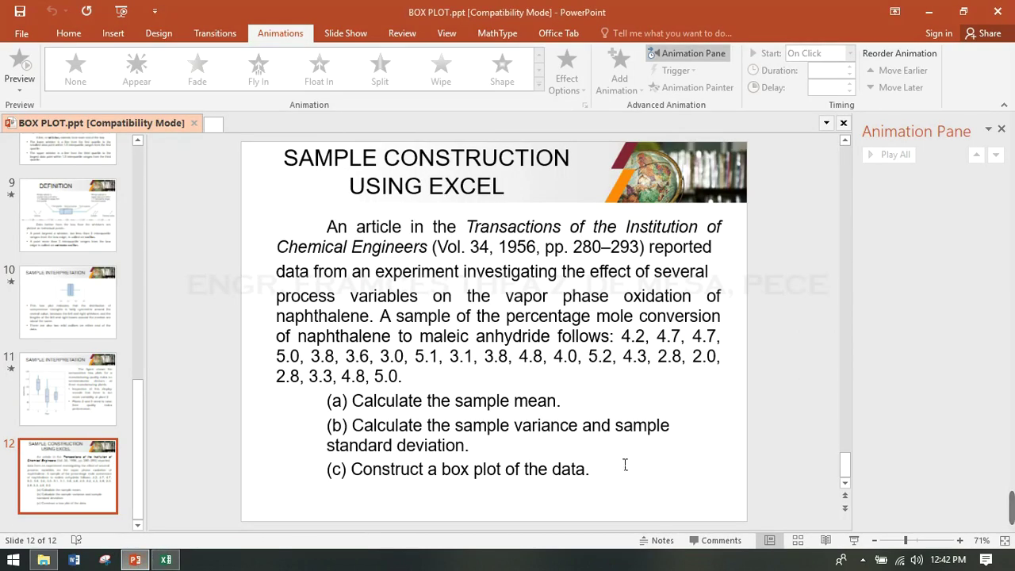